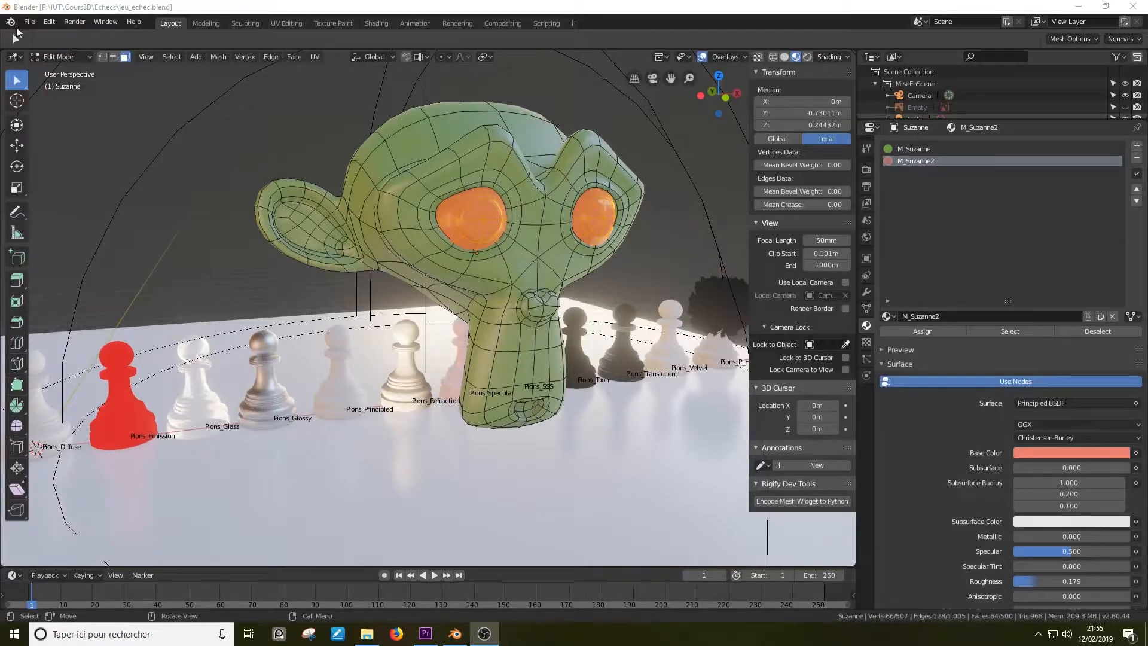
Change the 3D viewport area into a Shader Editor showing the M_Suzanne2 node tree.
{"action": "left_click", "coordinate": [14, 57]}
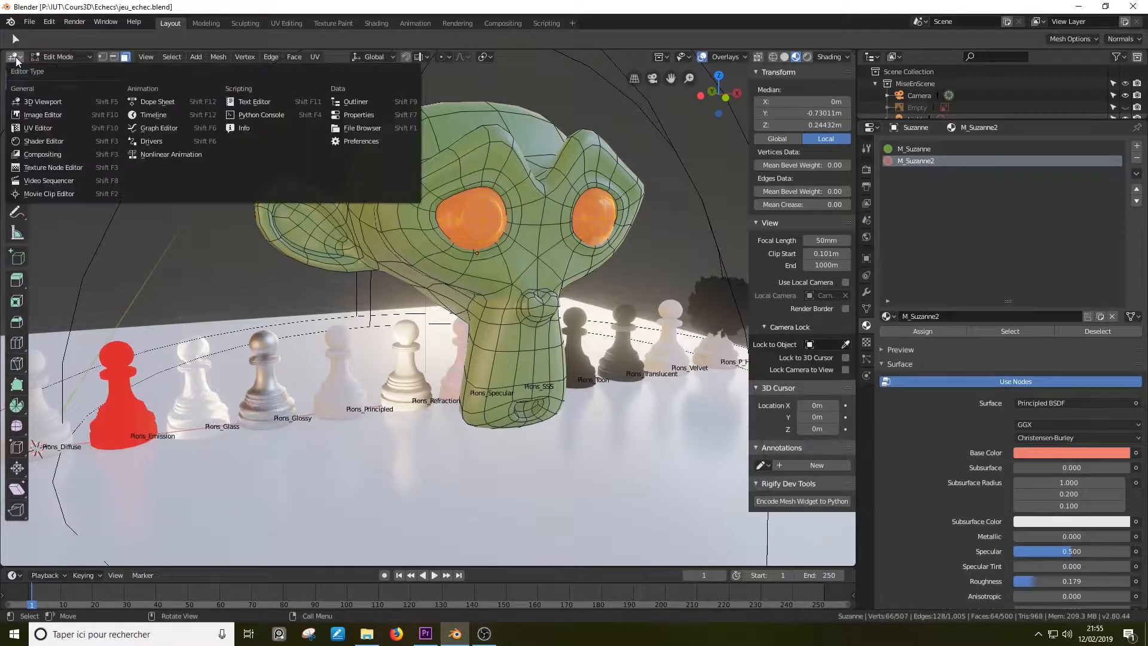
{"action": "left_click", "coordinate": [34, 141]}
{"action": "middle_click_drag", "start_coordinate": [284, 270], "coordinate": [434, 191]}
{"action": "scroll", "coordinate": [473, 183], "scroll_direction": "up", "scroll_amount": 1}
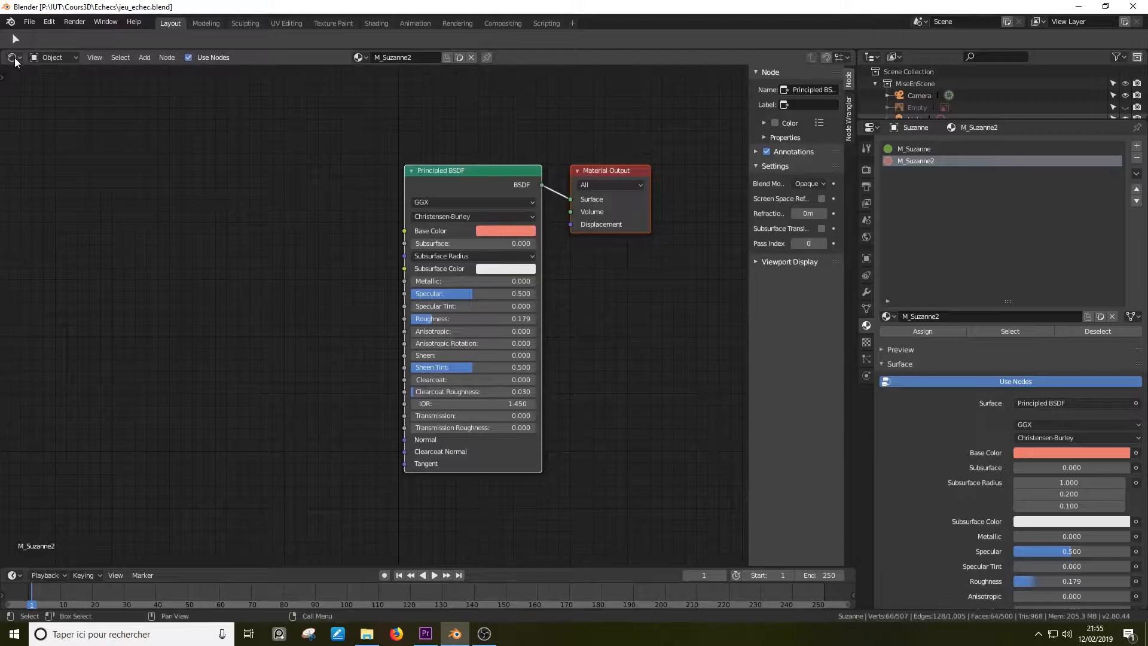
Switch to the Shading workspace with Suzanne in Object Mode and enlarge the node editor area.
{"action": "left_click", "coordinate": [14, 58]}
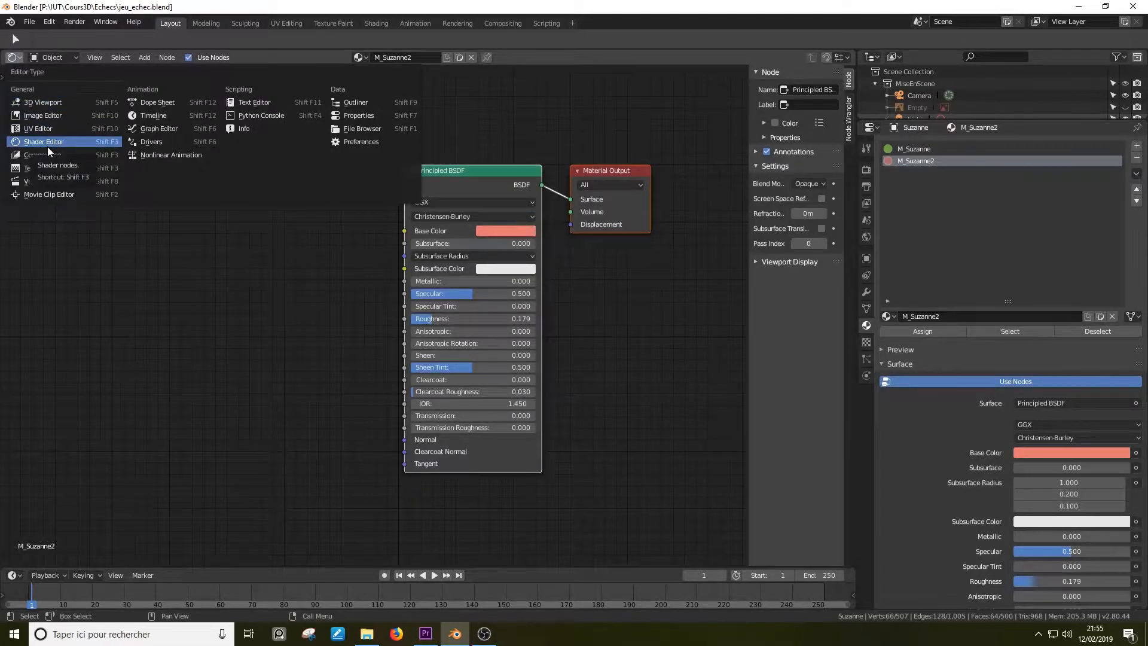
{"action": "left_click", "coordinate": [372, 23]}
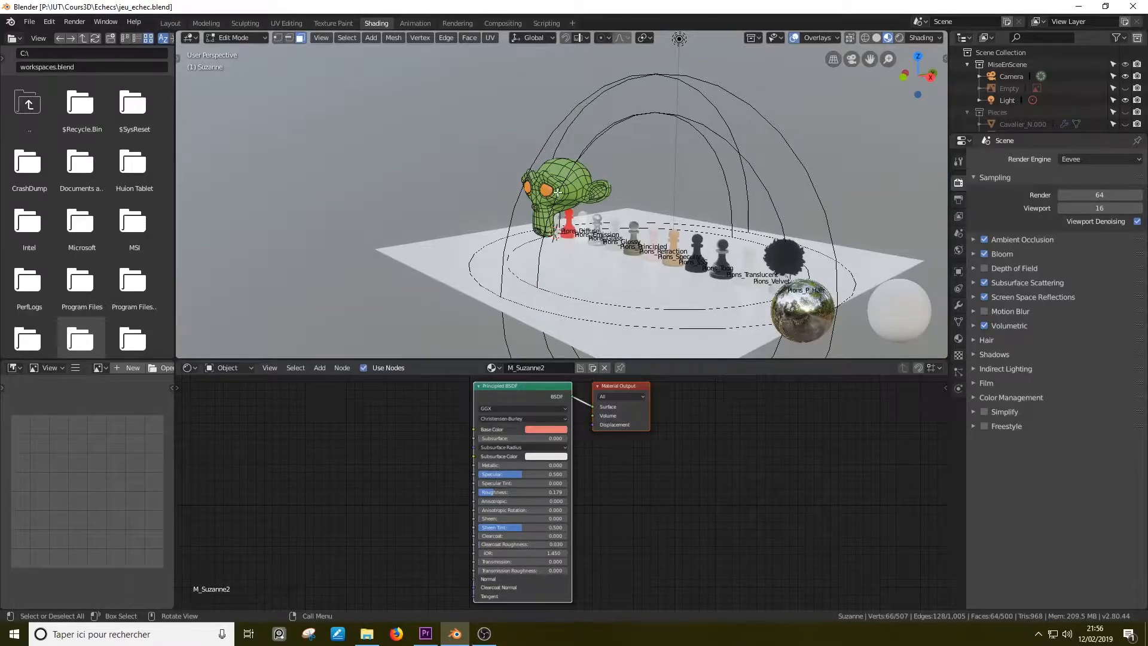
{"action": "key", "text": "Tab"}
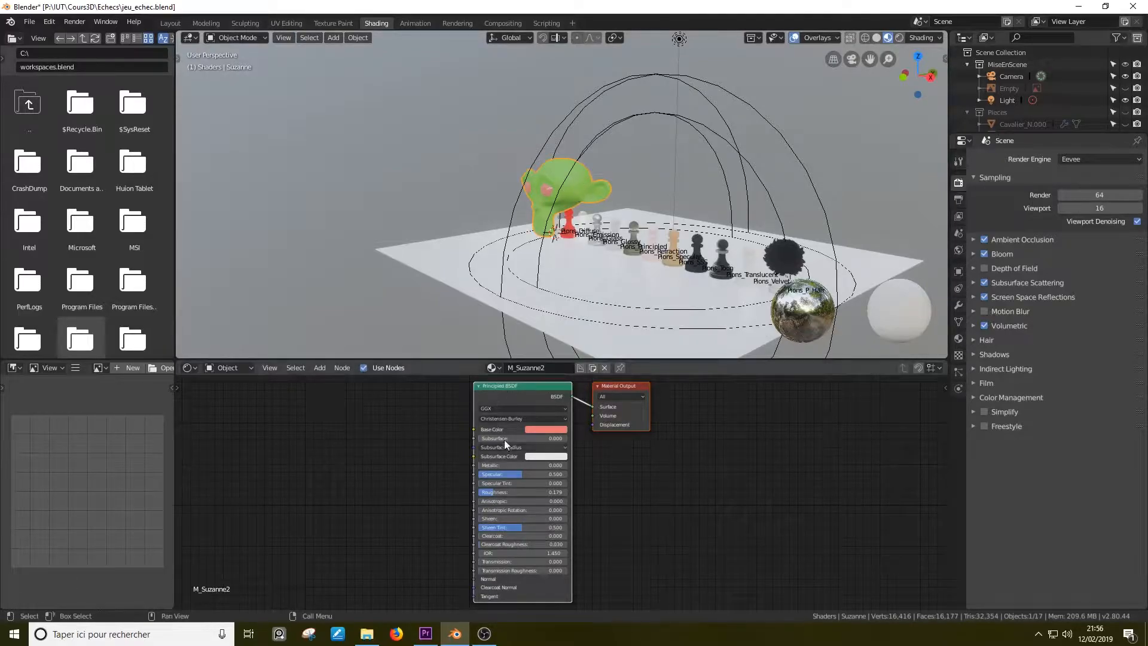
{"action": "left_click_drag", "start_coordinate": [685, 361], "coordinate": [647, 261]}
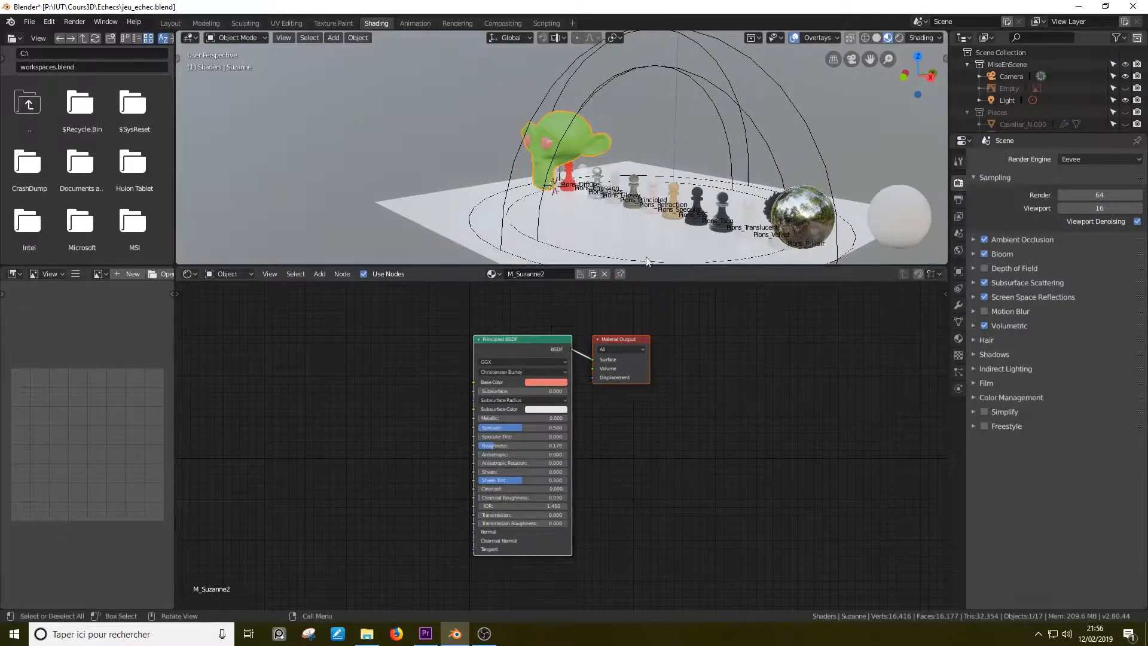
Assign the M_Suzanne material to Suzanne's active material slot in place of M_Suzanne2.
{"action": "left_click", "coordinate": [496, 274]}
{"action": "left_click", "coordinate": [512, 350]}
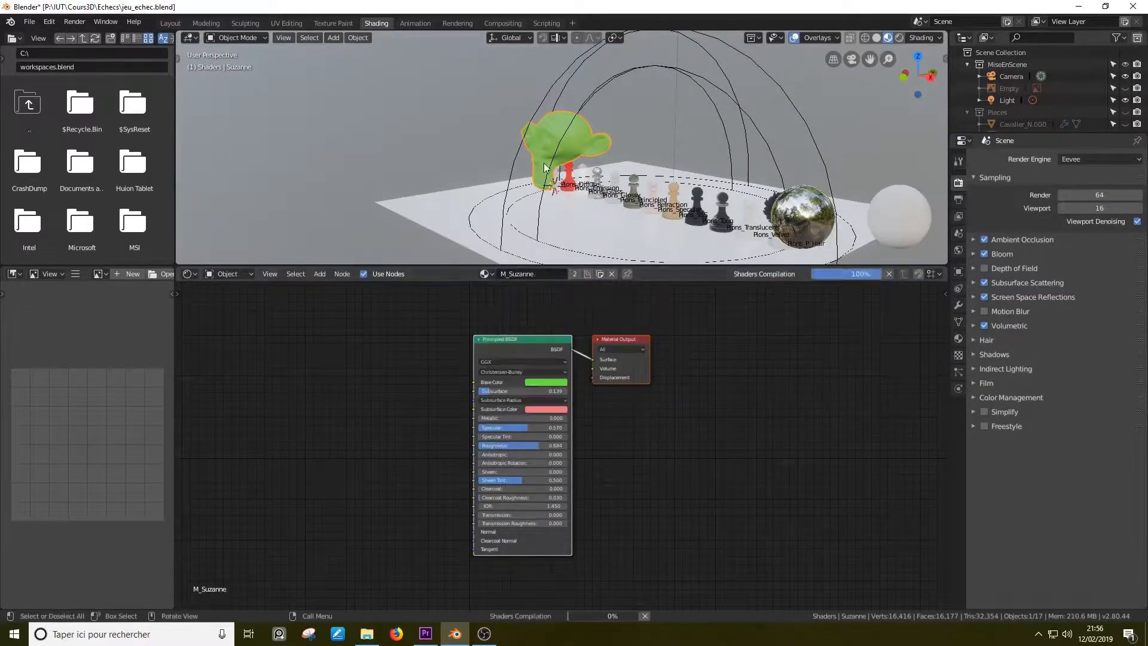
{"action": "scroll", "coordinate": [547, 155], "scroll_direction": "up", "scroll_amount": 5}
{"action": "scroll", "coordinate": [548, 158], "scroll_direction": "down", "scroll_amount": 3}
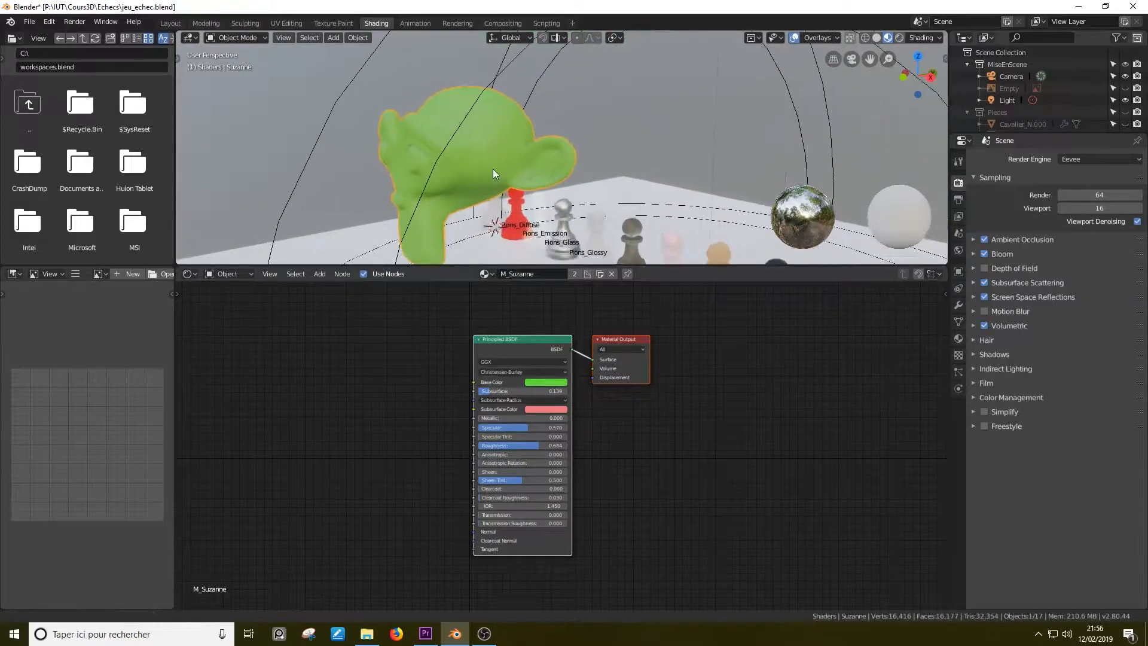
{"action": "middle_click_drag", "start_coordinate": [492, 170], "coordinate": [501, 176]}
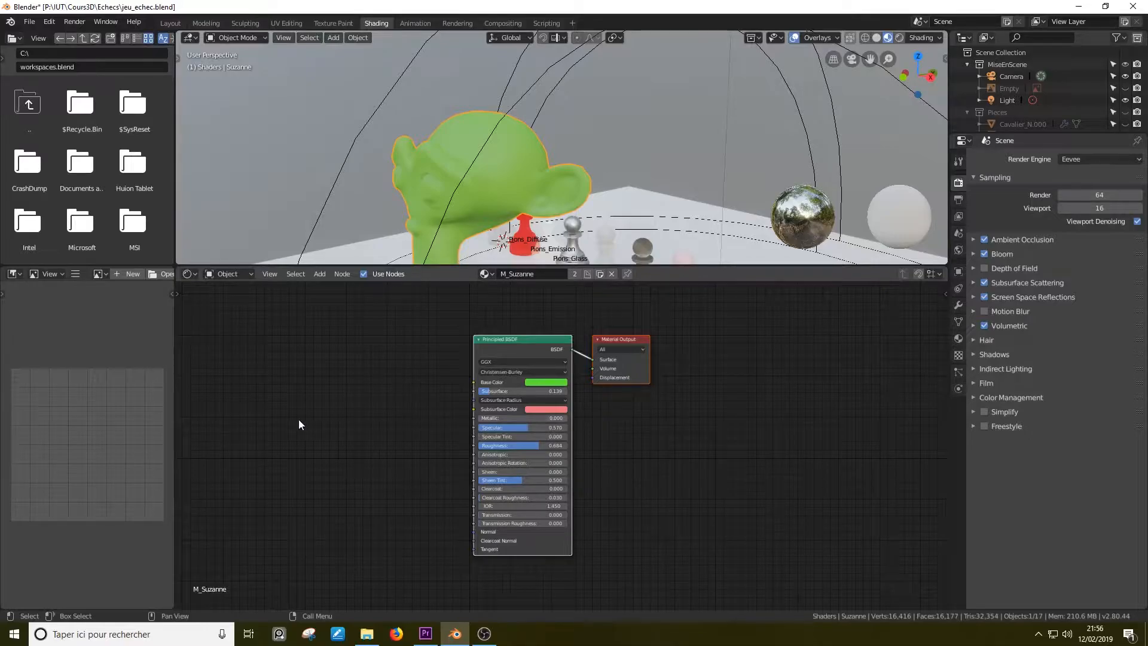
Add a Diffuse BSDF shader node to the M_Suzanne node tree and delete it again.
{"action": "left_click", "coordinate": [312, 280]}
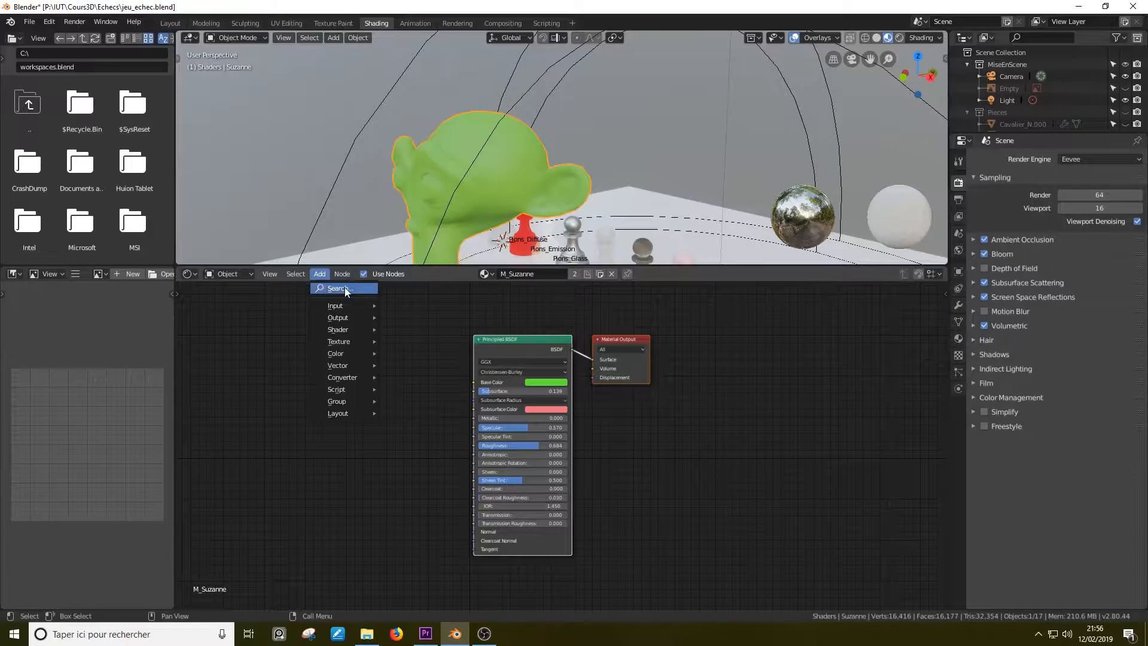
{"action": "mouse_move", "coordinate": [333, 304]}
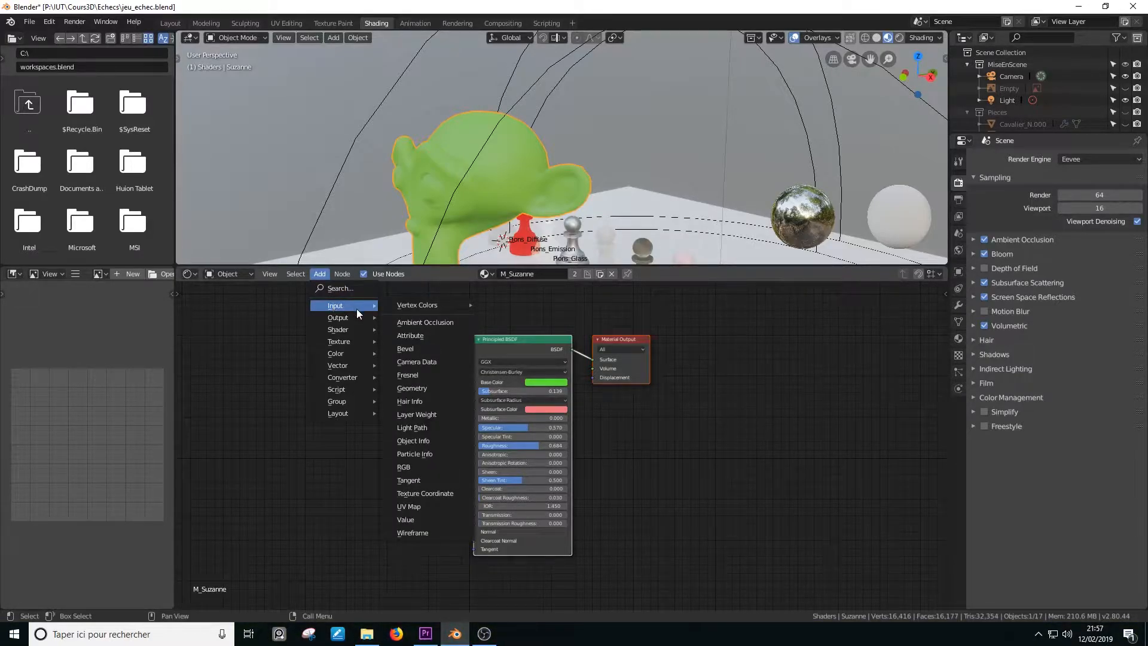
{"action": "mouse_move", "coordinate": [345, 323]}
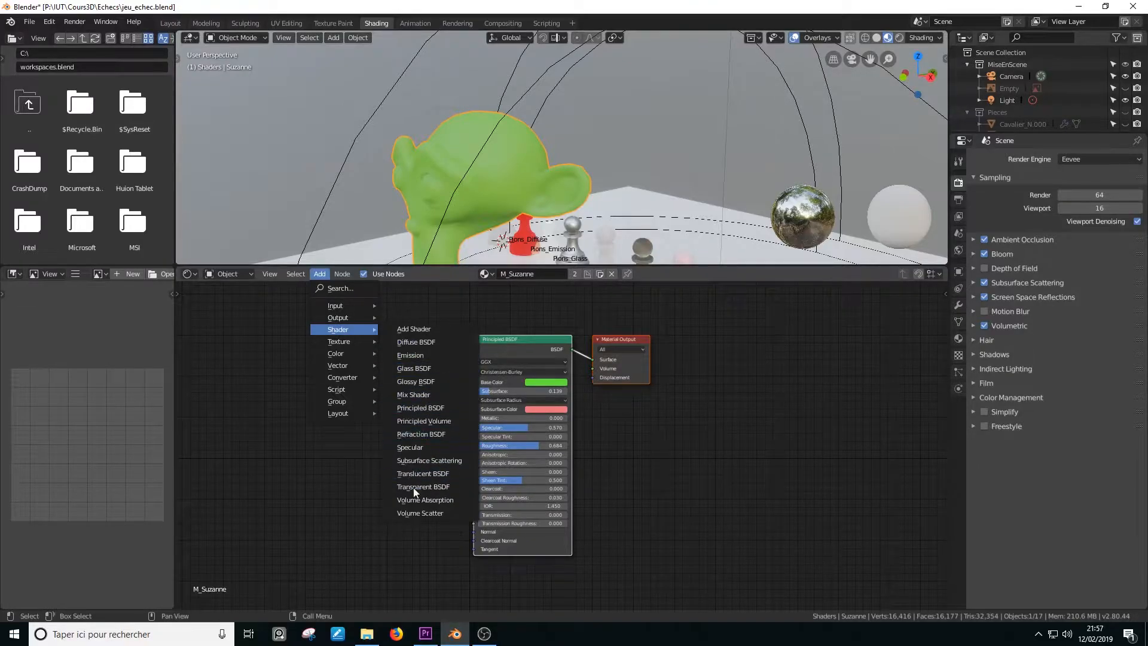
{"action": "left_click", "coordinate": [414, 344]}
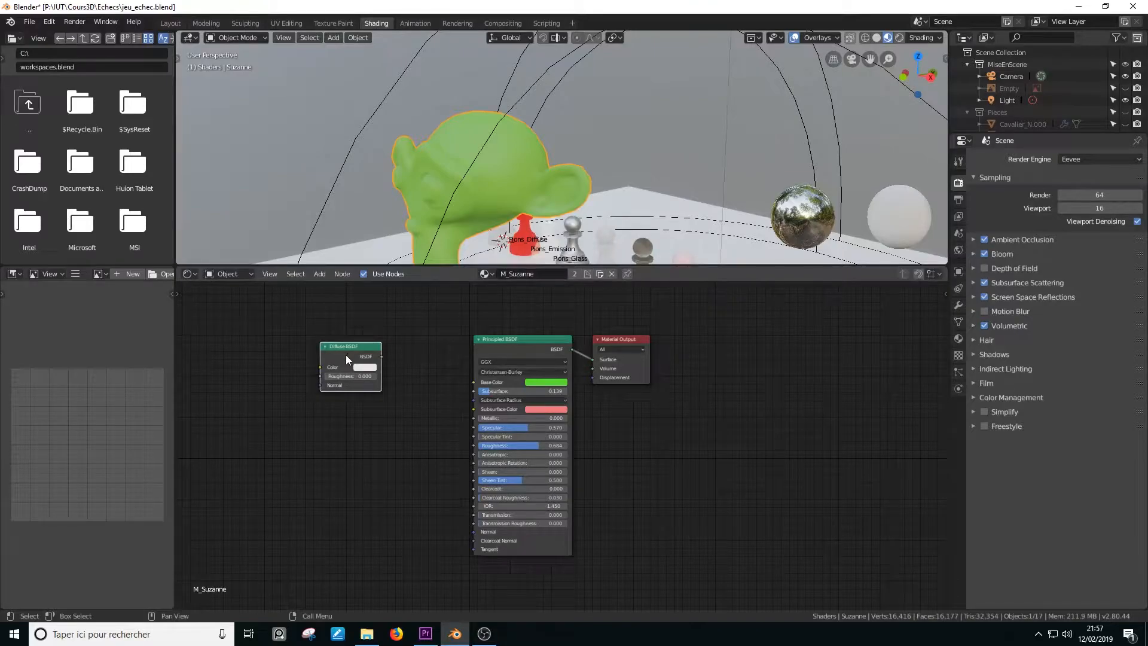
{"action": "key", "text": "x"}
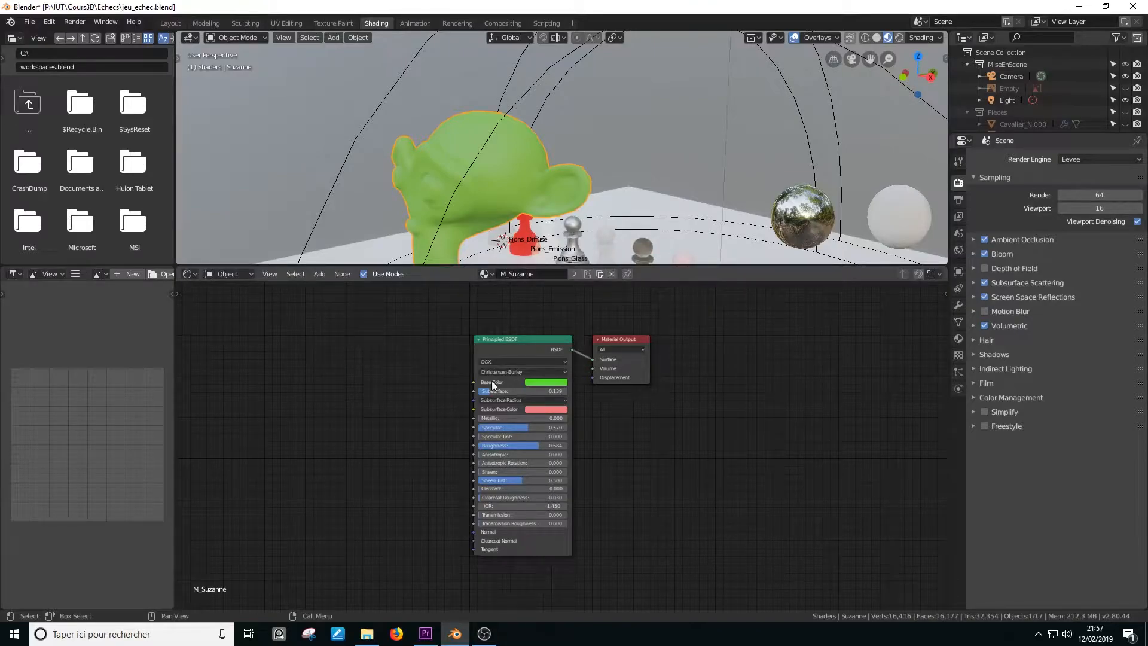
Compare the Principled BSDF node's parameters and input sockets with Suzanne's material properties.
{"action": "scroll", "coordinate": [536, 381], "scroll_direction": "up", "scroll_amount": 1}
{"action": "left_click", "coordinate": [501, 325]}
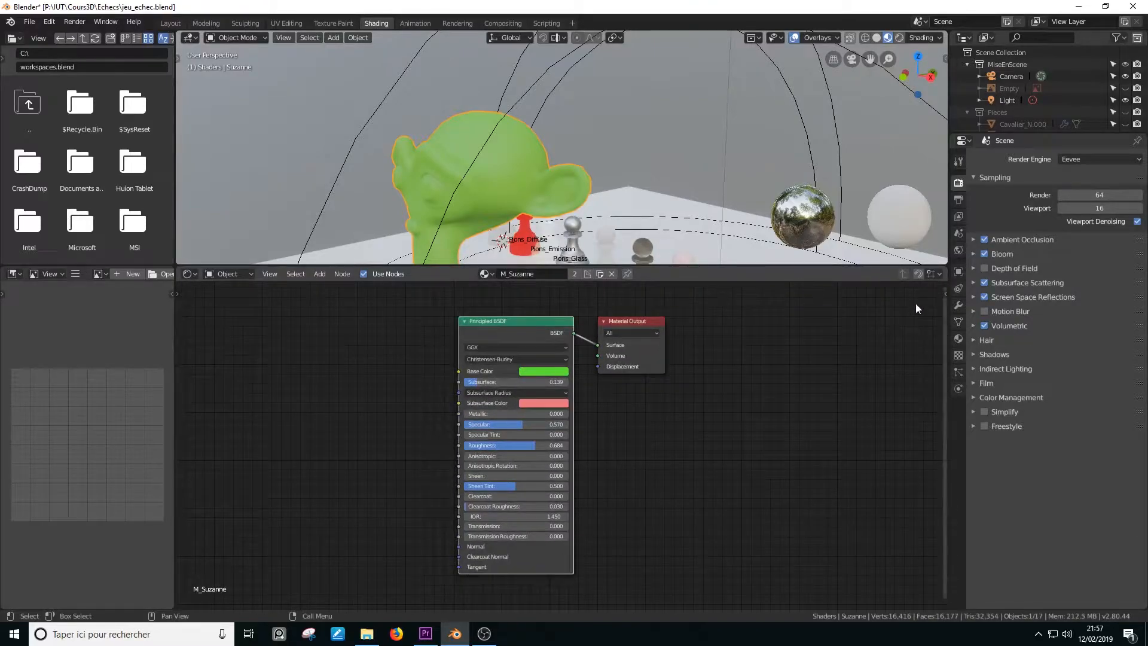
{"action": "left_click", "coordinate": [959, 338]}
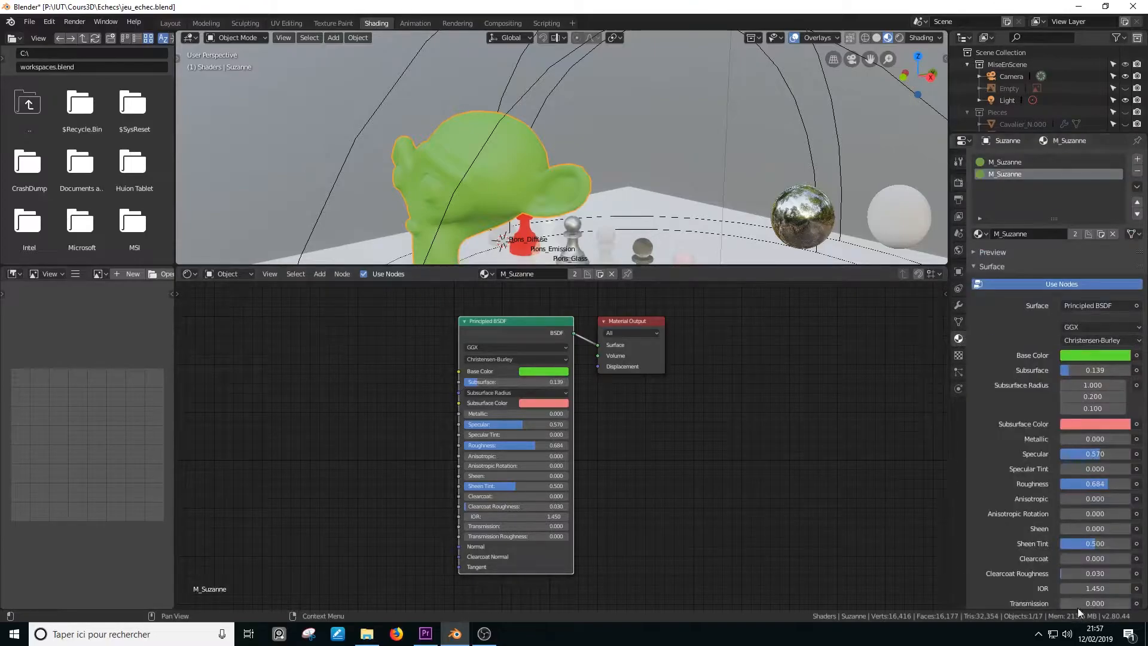
{"action": "scroll", "coordinate": [1086, 466], "scroll_direction": "down", "scroll_amount": 4}
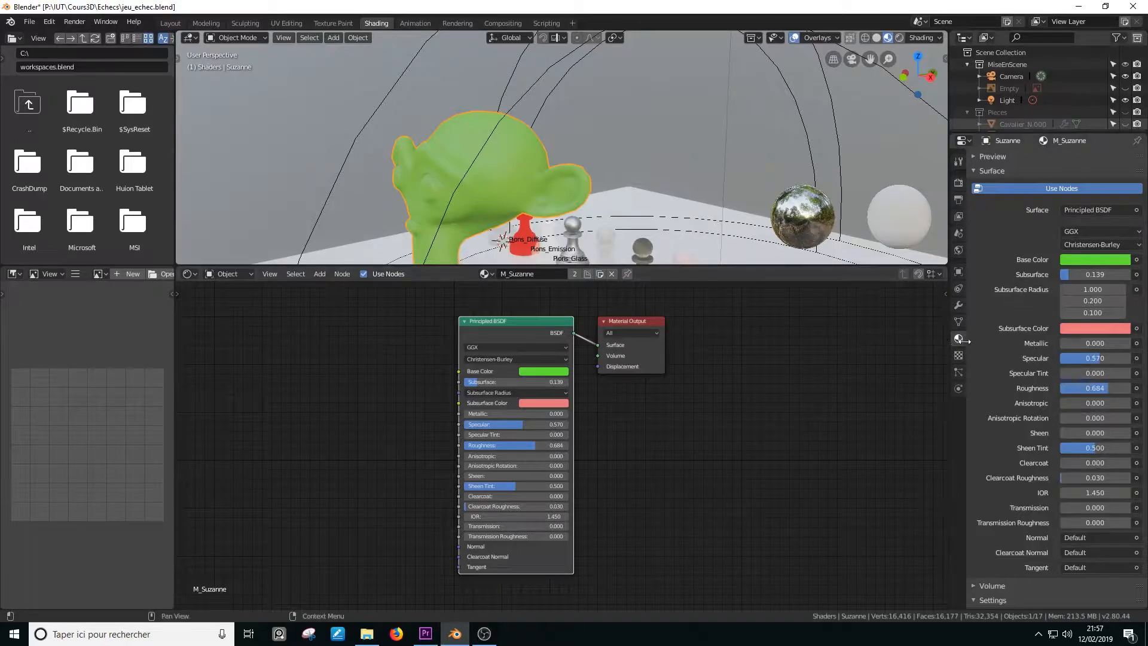
{"action": "scroll", "coordinate": [1047, 318], "scroll_direction": "up", "scroll_amount": 4}
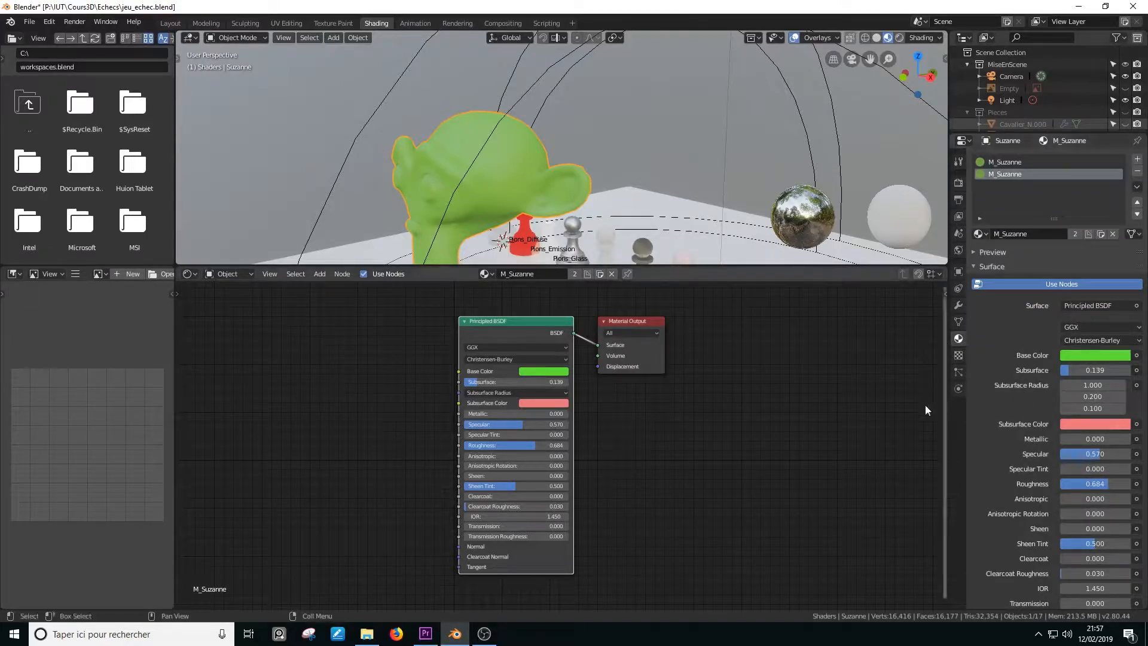
{"action": "scroll", "coordinate": [457, 368], "scroll_direction": "up", "scroll_amount": 3}
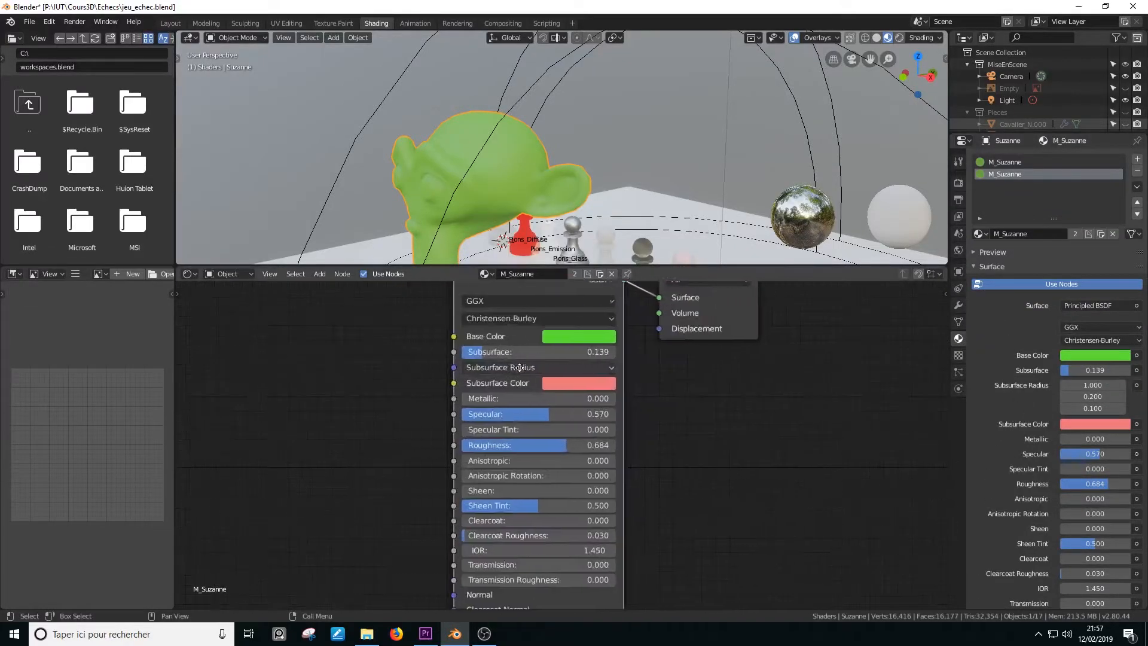
{"action": "scroll", "coordinate": [496, 357], "scroll_direction": "down", "scroll_amount": 2}
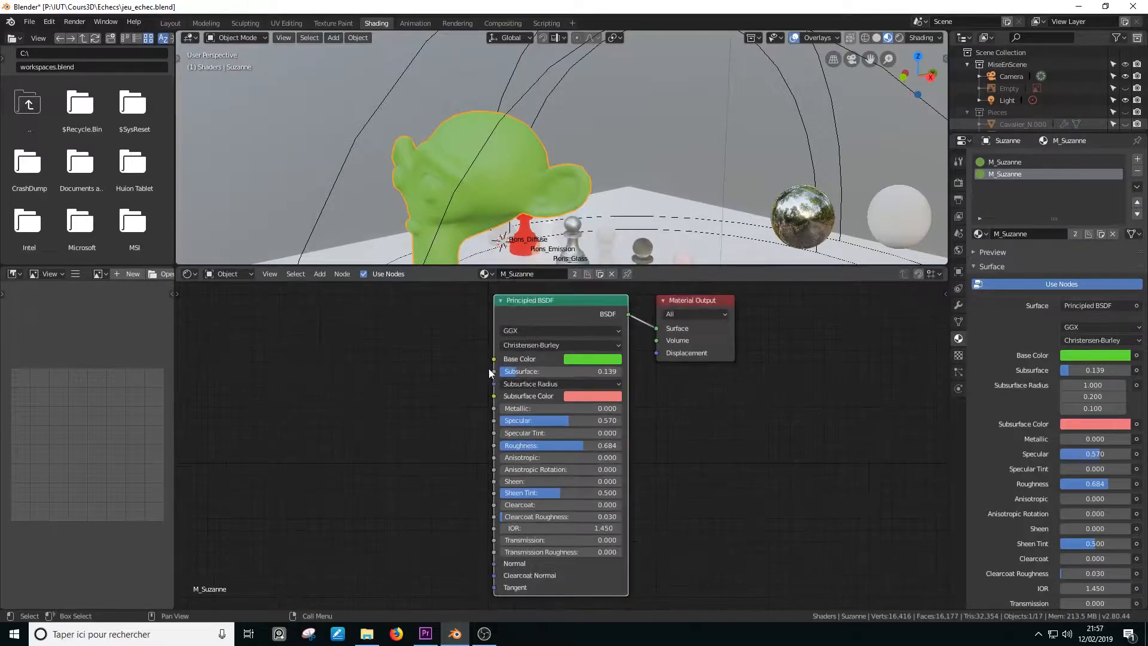
{"action": "mouse_move", "coordinate": [494, 359]}
{"action": "left_mouse_down"}
{"action": "mouse_move", "coordinate": [392, 353]}
{"action": "mouse_move", "coordinate": [486, 370]}
{"action": "left_mouse_up"}
Handwrite an "RGB" annotation beside the Principled BSDF node with an arrow pointing to its Base Color input.
{"action": "left_click", "coordinate": [176, 293]}
{"action": "left_click", "coordinate": [192, 320]}
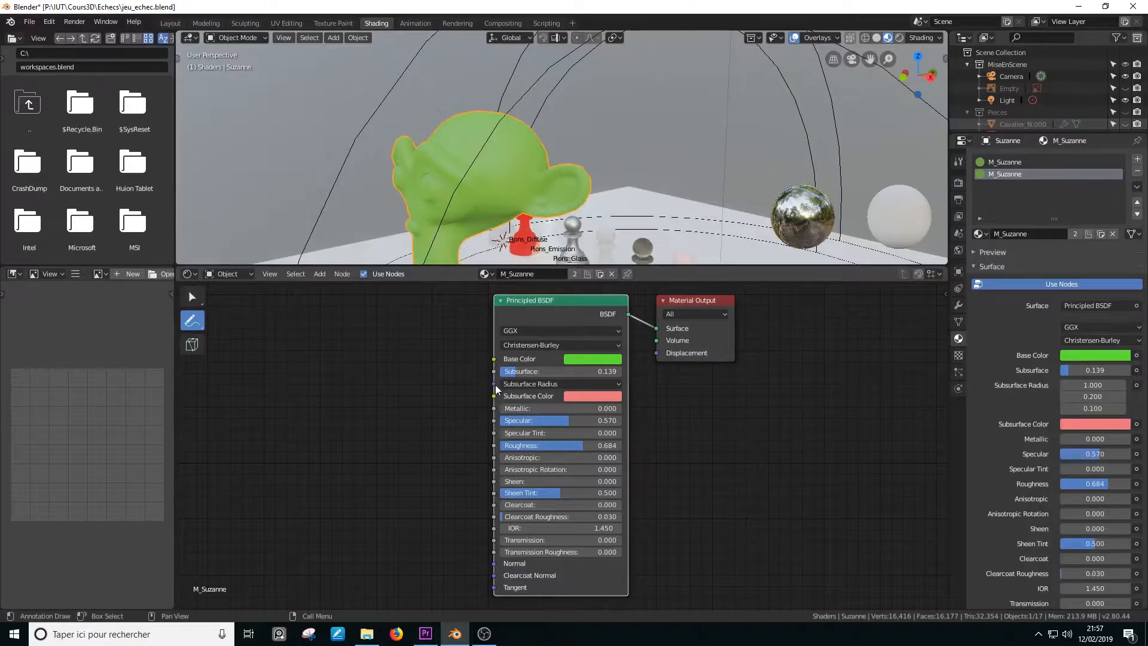
{"action": "mouse_move", "coordinate": [192, 321]}
{"action": "left_mouse_down"}
{"action": "mouse_move", "coordinate": [226, 345]}
{"action": "mouse_move", "coordinate": [232, 326]}
{"action": "left_mouse_up"}
{"action": "mouse_move", "coordinate": [302, 340]}
{"action": "left_mouse_down"}
{"action": "mouse_move", "coordinate": [304, 373]}
{"action": "mouse_move", "coordinate": [333, 345]}
{"action": "mouse_move", "coordinate": [336, 374]}
{"action": "left_mouse_up"}
{"action": "mouse_move", "coordinate": [376, 338]}
{"action": "left_mouse_down"}
{"action": "mouse_move", "coordinate": [345, 359]}
{"action": "mouse_move", "coordinate": [383, 360]}
{"action": "mouse_move", "coordinate": [405, 378]}
{"action": "mouse_move", "coordinate": [397, 370]}
{"action": "left_mouse_up"}
{"action": "left_click_drag", "start_coordinate": [422, 347], "coordinate": [471, 372]}
{"action": "mouse_move", "coordinate": [471, 350]}
{"action": "left_mouse_down"}
{"action": "mouse_move", "coordinate": [498, 357]}
{"action": "mouse_move", "coordinate": [471, 371]}
{"action": "left_mouse_up"}
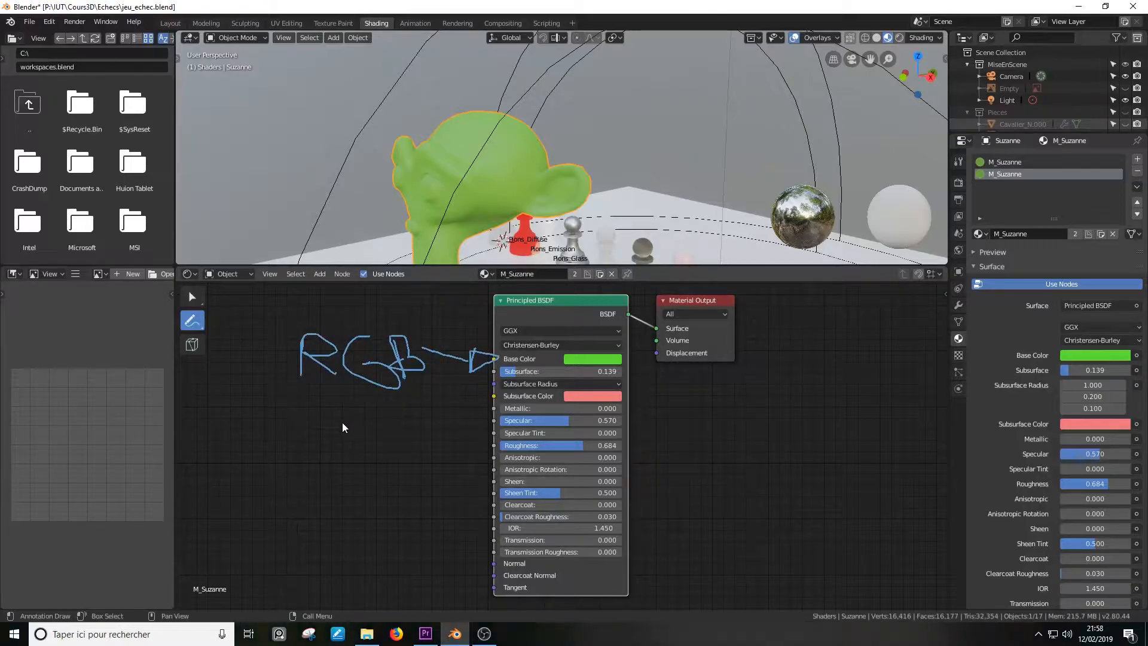
Add an RGB input node below the handwritten "RGB" annotation.
{"action": "key", "text": "shift+a"}
{"action": "mouse_move", "coordinate": [309, 409]}
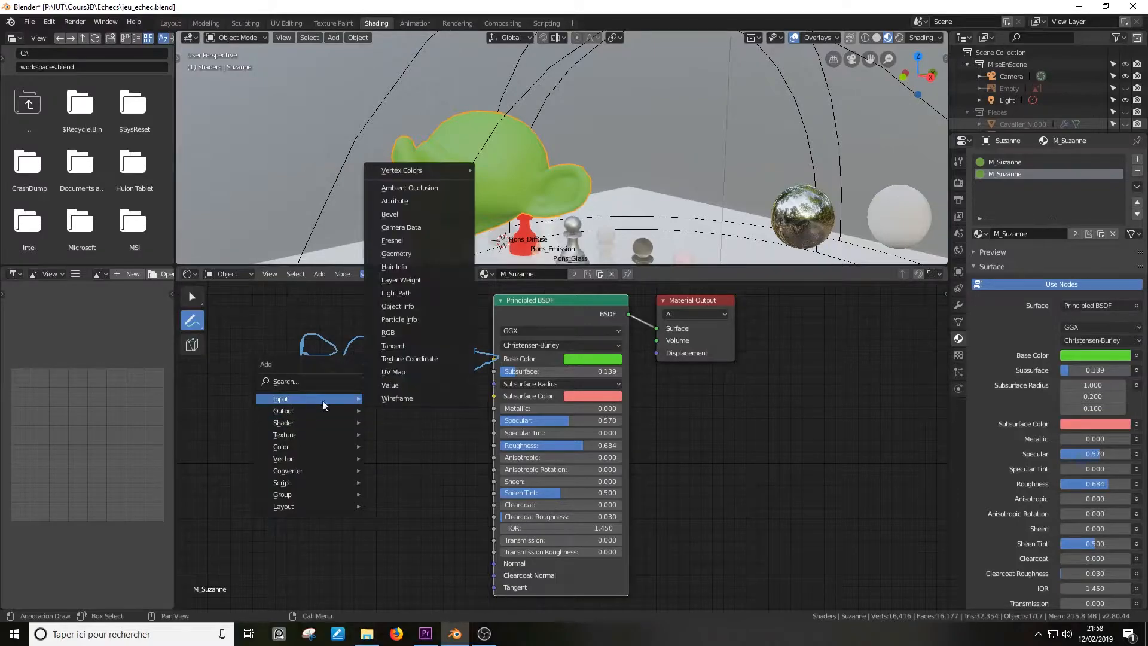
{"action": "left_click", "coordinate": [390, 339]}
{"action": "left_click", "coordinate": [239, 390]}
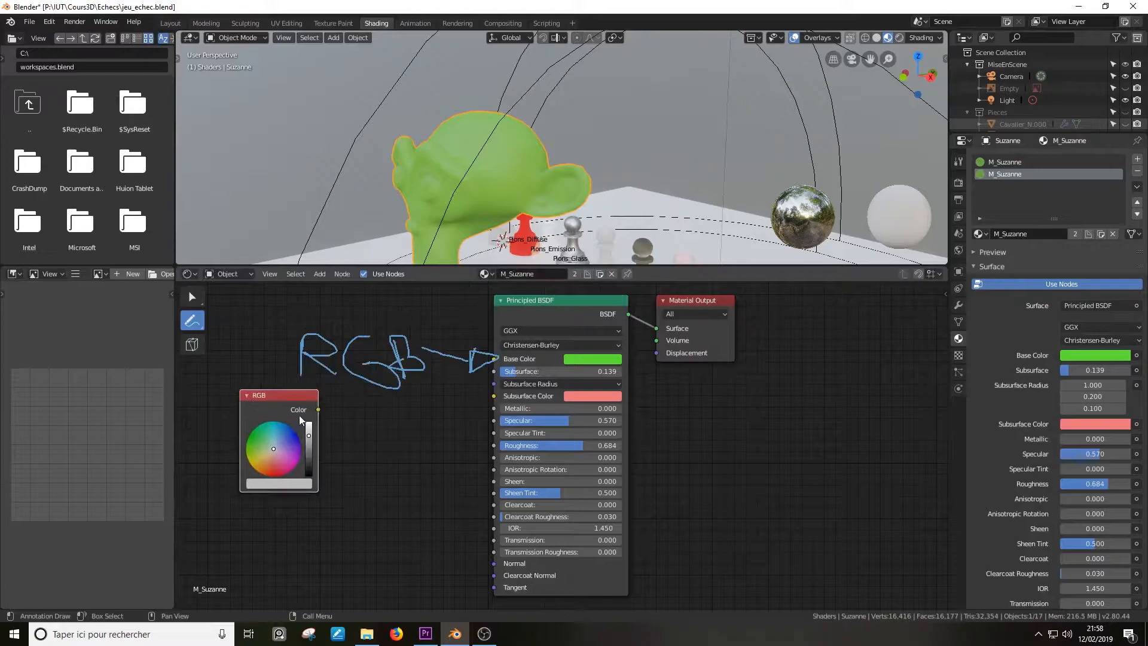
Connect the RGB node's Color output to the Principled BSDF's Subsurface and Subsurface Radius inputs.
{"action": "mouse_move", "coordinate": [320, 410]}
{"action": "left_mouse_down"}
{"action": "mouse_move", "coordinate": [365, 415]}
{"action": "mouse_move", "coordinate": [342, 417]}
{"action": "left_mouse_up"}
{"action": "left_click", "coordinate": [192, 298]}
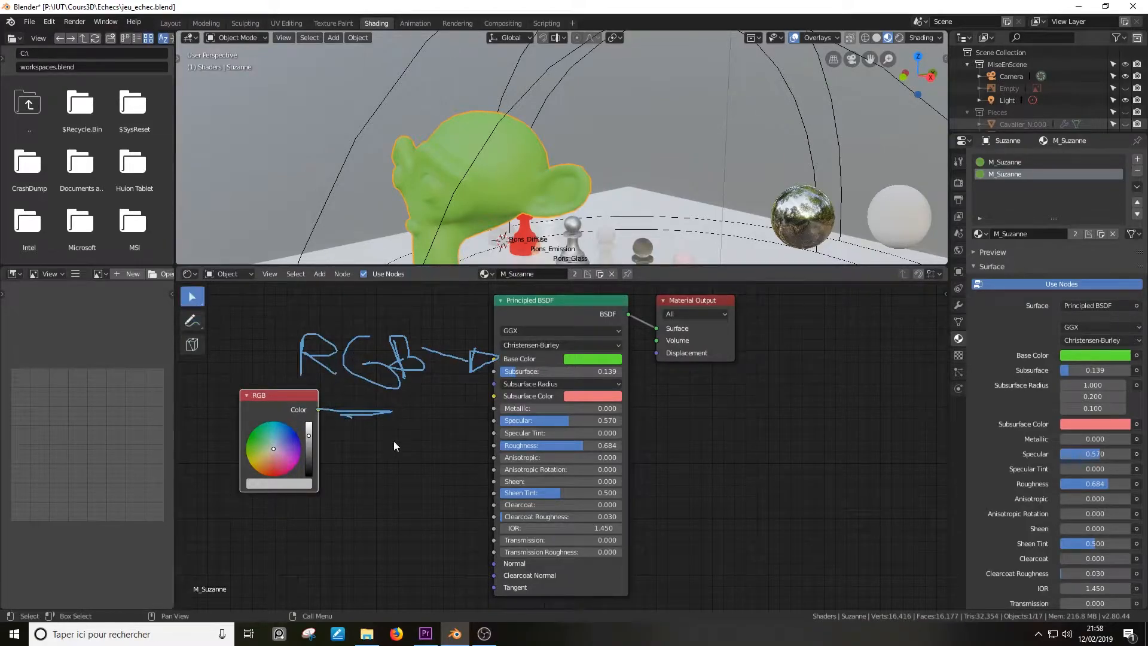
{"action": "left_click_drag", "start_coordinate": [295, 404], "coordinate": [494, 372]}
{"action": "left_click_drag", "start_coordinate": [287, 407], "coordinate": [494, 384]}
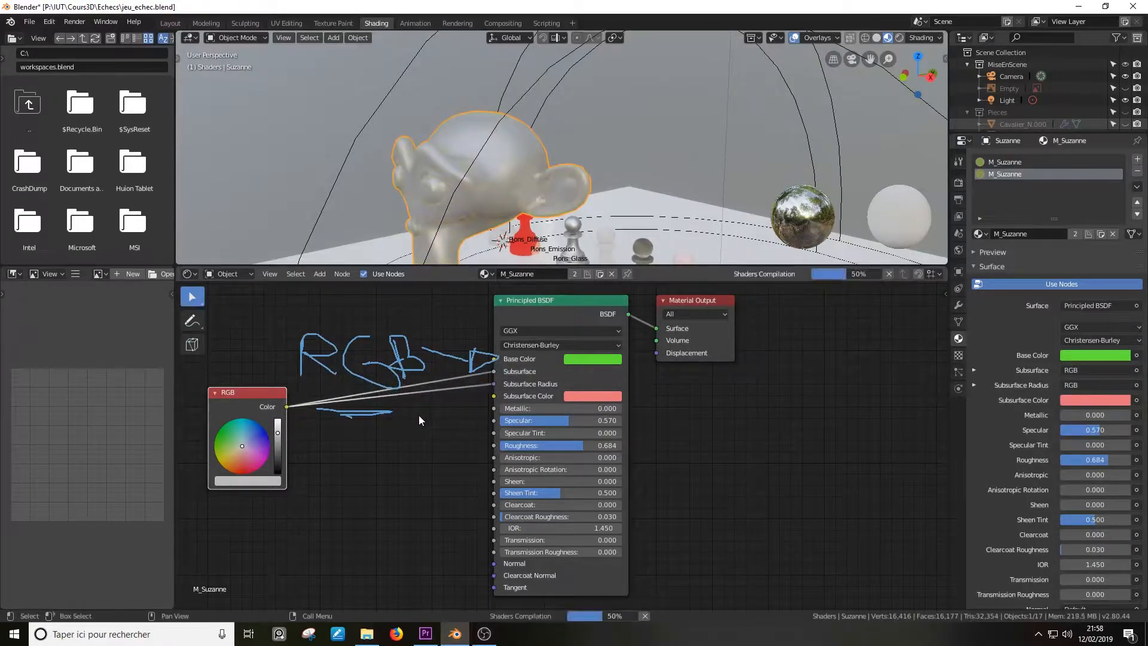
Disconnect the RGB node from the Subsurface Radius input and delete the node.
{"action": "key", "text": "ctrl"}
{"action": "left_click_drag", "start_coordinate": [493, 384], "coordinate": [443, 384]}
{"action": "left_click_drag", "start_coordinate": [252, 401], "coordinate": [247, 367]}
{"action": "key", "text": "x"}
Handwrite "VALEURS" with an arrow to the Subsurface input and "0 -- 1" beneath it as annotations.
{"action": "left_click", "coordinate": [187, 323]}
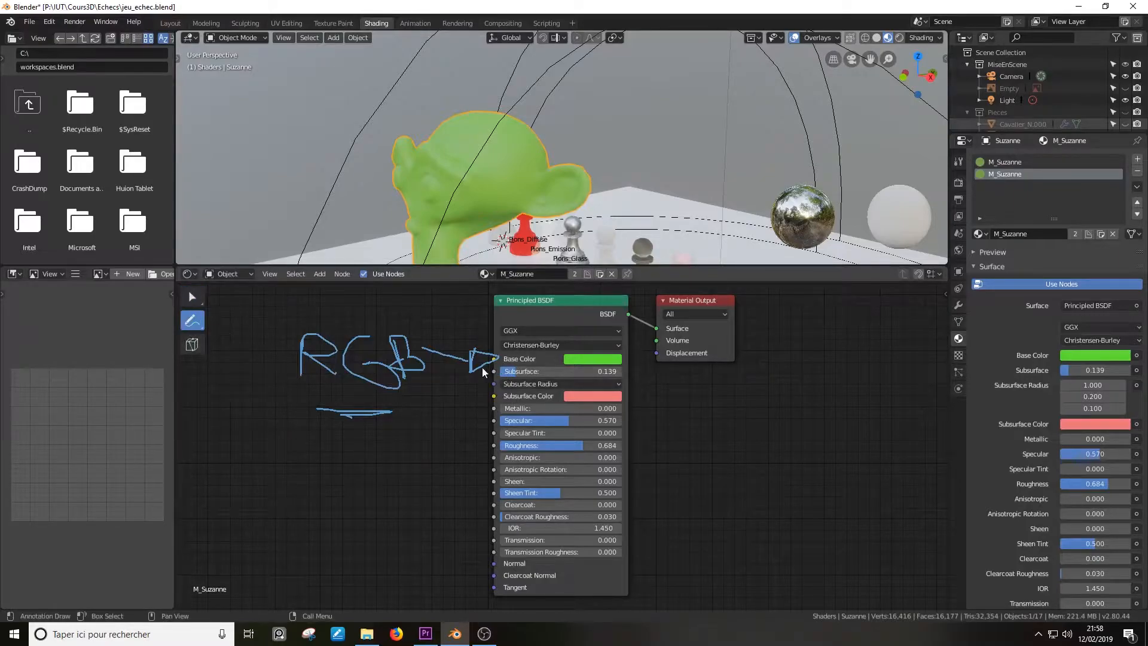
{"action": "mouse_move", "coordinate": [289, 426]}
{"action": "left_mouse_down"}
{"action": "mouse_move", "coordinate": [314, 432]}
{"action": "mouse_move", "coordinate": [327, 457]}
{"action": "left_mouse_up"}
{"action": "mouse_move", "coordinate": [328, 415]}
{"action": "left_mouse_down"}
{"action": "mouse_move", "coordinate": [342, 450]}
{"action": "mouse_move", "coordinate": [344, 432]}
{"action": "mouse_move", "coordinate": [393, 448]}
{"action": "left_mouse_up"}
{"action": "left_click_drag", "start_coordinate": [371, 414], "coordinate": [396, 413]}
{"action": "left_click_drag", "start_coordinate": [372, 430], "coordinate": [422, 404]}
{"action": "left_click_drag", "start_coordinate": [429, 445], "coordinate": [447, 425]}
{"action": "mouse_move", "coordinate": [459, 402]}
{"action": "left_mouse_down"}
{"action": "mouse_move", "coordinate": [449, 430]}
{"action": "mouse_move", "coordinate": [495, 372]}
{"action": "left_mouse_up"}
{"action": "left_click_drag", "start_coordinate": [484, 369], "coordinate": [486, 386]}
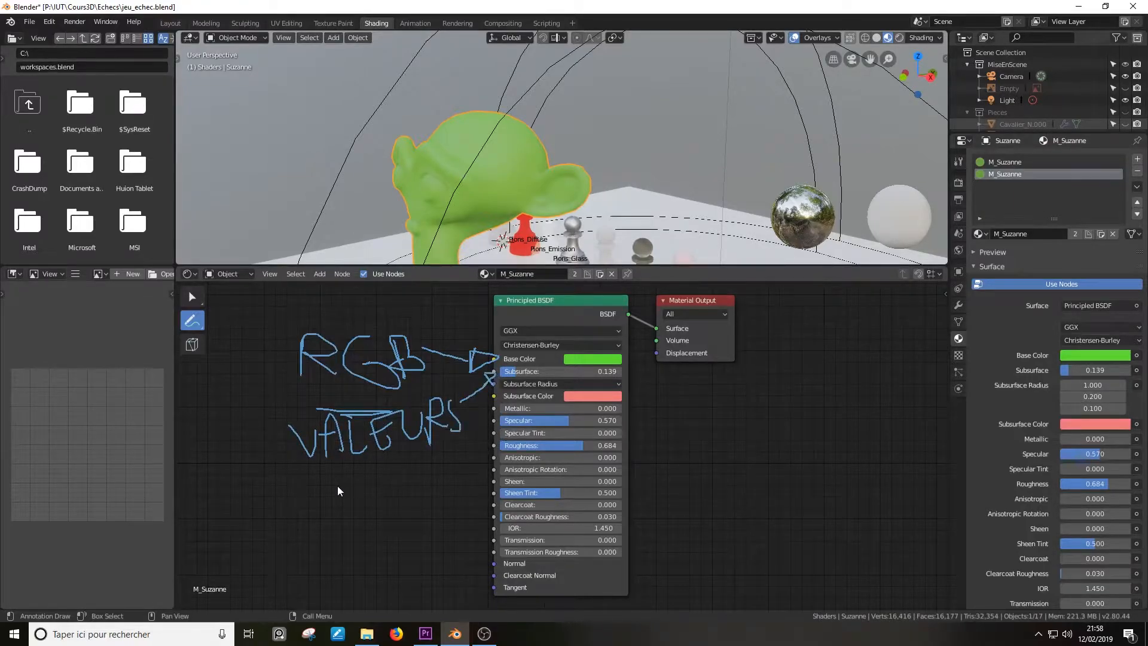
{"action": "mouse_move", "coordinate": [335, 477]}
{"action": "left_mouse_down"}
{"action": "mouse_move", "coordinate": [344, 493]}
{"action": "mouse_move", "coordinate": [423, 458]}
{"action": "mouse_move", "coordinate": [431, 494]}
{"action": "mouse_move", "coordinate": [446, 489]}
{"action": "left_mouse_up"}
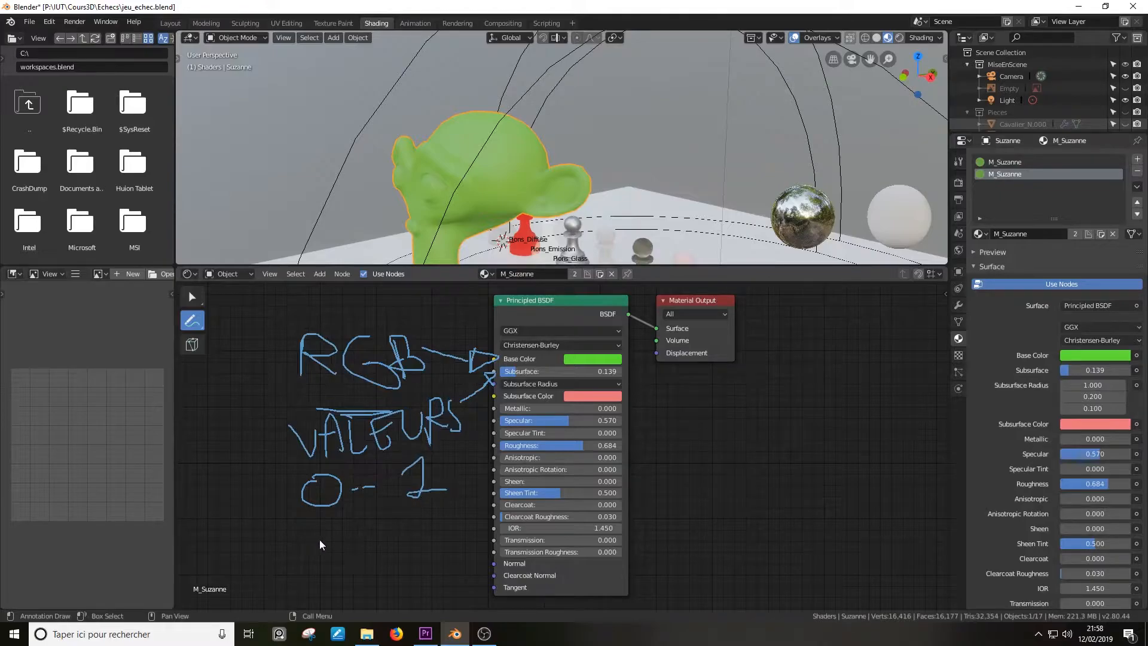
Handwrite another annotation line below the "0 -- 1" note.
{"action": "left_click_drag", "start_coordinate": [297, 553], "coordinate": [314, 536]}
{"action": "left_click_drag", "start_coordinate": [354, 540], "coordinate": [376, 551]}
{"action": "left_click_drag", "start_coordinate": [388, 516], "coordinate": [391, 553]}
{"action": "left_click_drag", "start_coordinate": [413, 498], "coordinate": [413, 543]}
Erase all handwritten annotations from the node editor and return to the selection tool.
{"action": "left_click_drag", "start_coordinate": [192, 321], "coordinate": [239, 398]}
{"action": "mouse_move", "coordinate": [314, 362]}
{"action": "left_mouse_down"}
{"action": "mouse_move", "coordinate": [335, 521]}
{"action": "mouse_move", "coordinate": [486, 361]}
{"action": "mouse_move", "coordinate": [361, 539]}
{"action": "left_mouse_up"}
{"action": "left_click", "coordinate": [192, 297]}
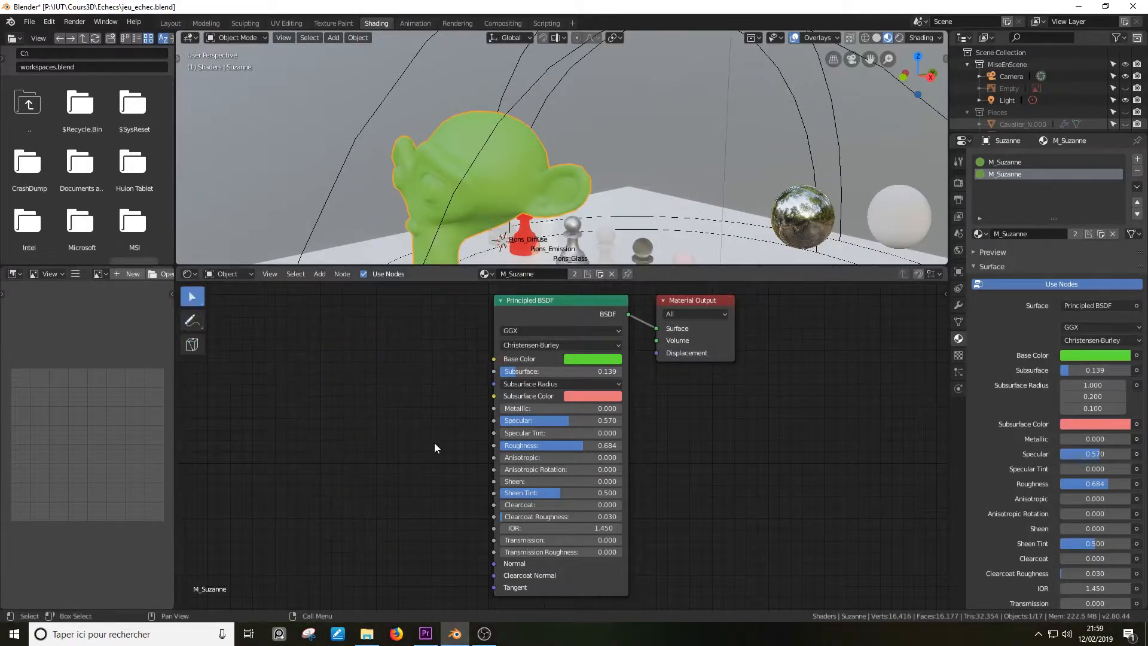
Add a Value input node and place it beside the Principled BSDF node's inputs.
{"action": "key", "text": "shift+a"}
{"action": "mouse_move", "coordinate": [434, 443]}
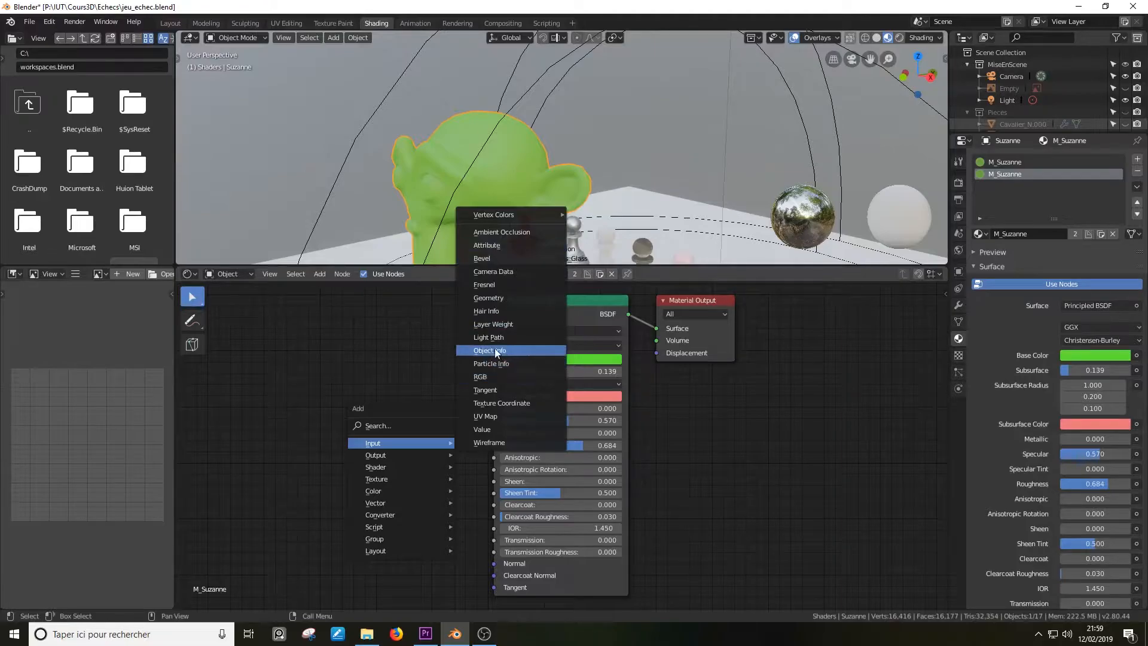
{"action": "left_click", "coordinate": [491, 429]}
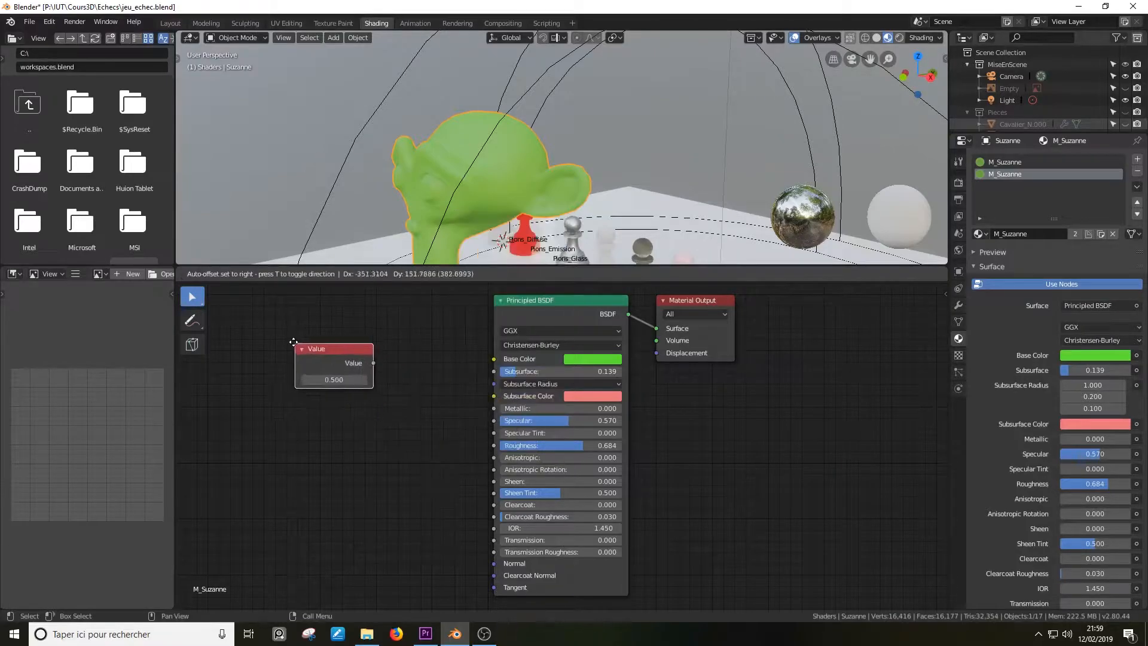
{"action": "left_click", "coordinate": [368, 364]}
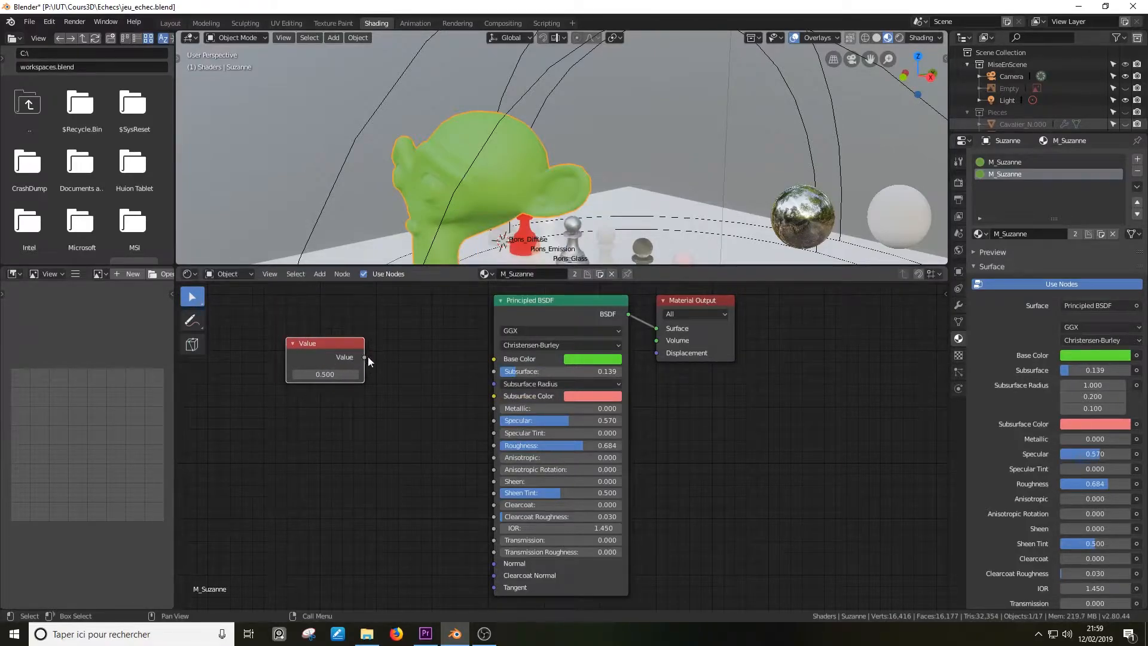
Connect the Value node's output to the Principled BSDF's Metallic input and set the value to 0.
{"action": "left_click_drag", "start_coordinate": [364, 358], "coordinate": [492, 412]}
{"action": "left_click_drag", "start_coordinate": [325, 374], "coordinate": [282, 374]}
{"action": "scroll", "coordinate": [506, 260], "scroll_direction": "down", "scroll_amount": 1}
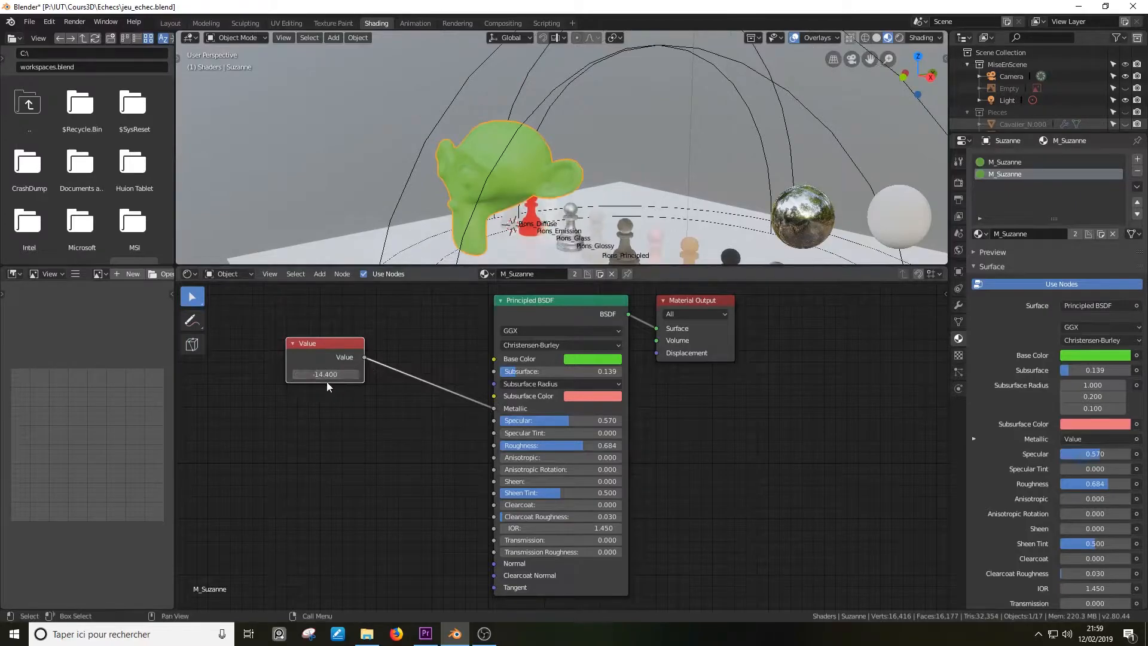
{"action": "left_click", "coordinate": [309, 377]}
{"action": "type", "text": "0"}
{"action": "key", "text": "Return"}
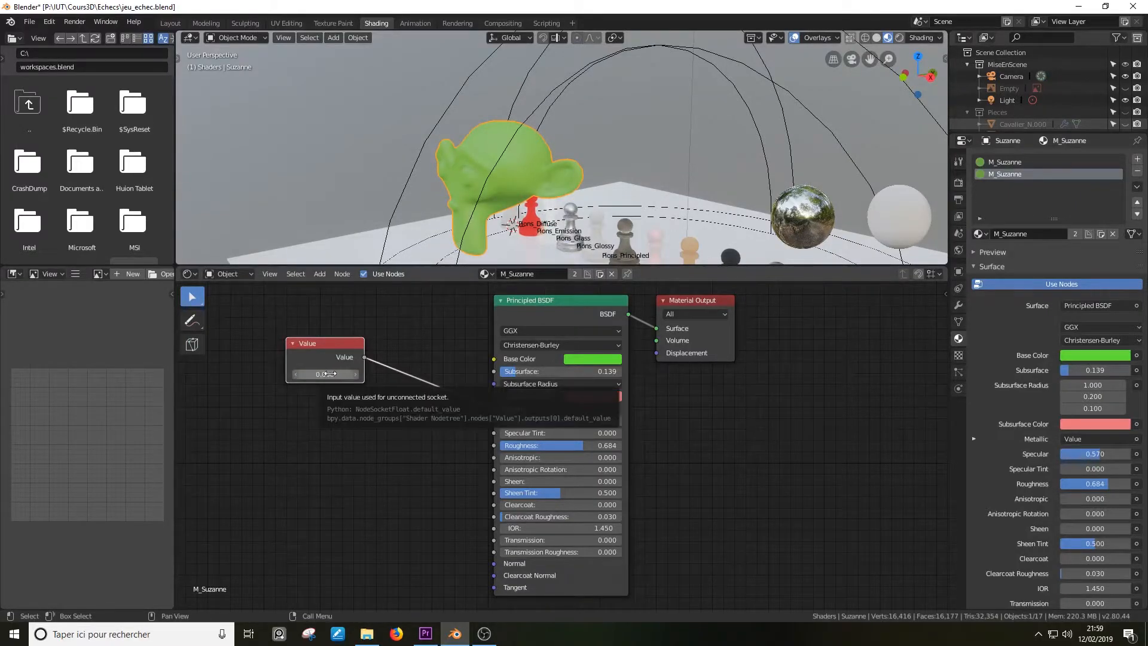
Set the Value node feeding the Metallic input to 1 and move the node farther from the Principled BSDF.
{"action": "left_click", "coordinate": [326, 375]}
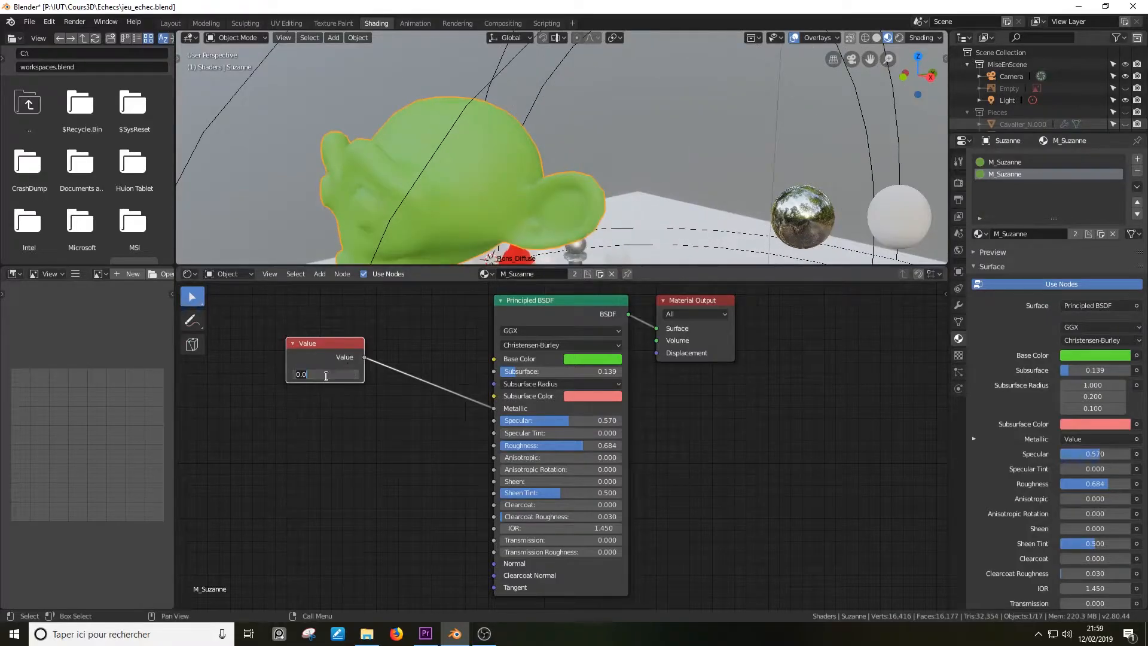
{"action": "type", "text": "1"}
{"action": "key", "text": "Return"}
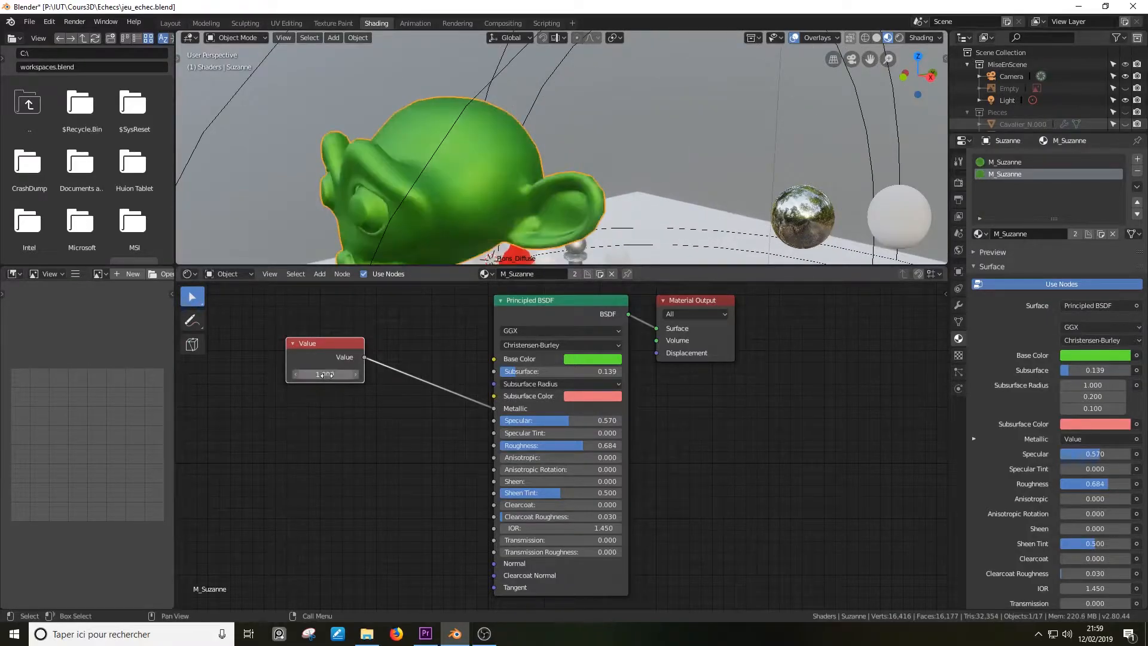
{"action": "left_click_drag", "start_coordinate": [340, 360], "coordinate": [293, 375]}
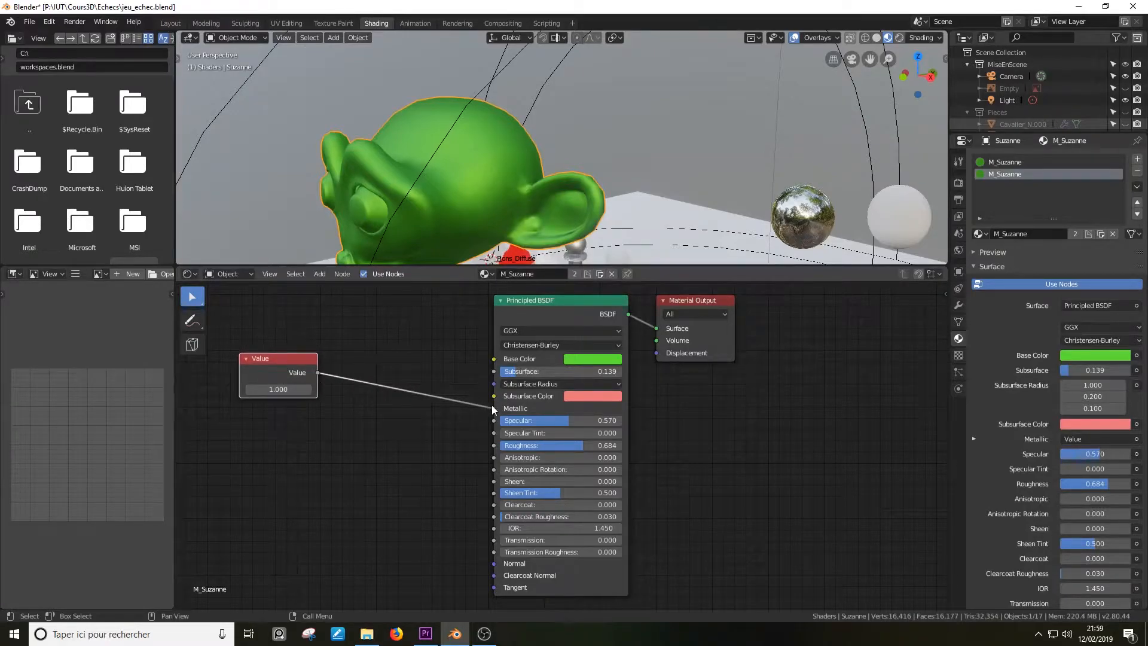
Add a second Principled BSDF below the first and connect the Value node's output to its Metallic input.
{"action": "left_click_drag", "start_coordinate": [317, 372], "coordinate": [377, 538]}
{"action": "scroll", "coordinate": [387, 486], "scroll_direction": "down", "scroll_amount": 3}
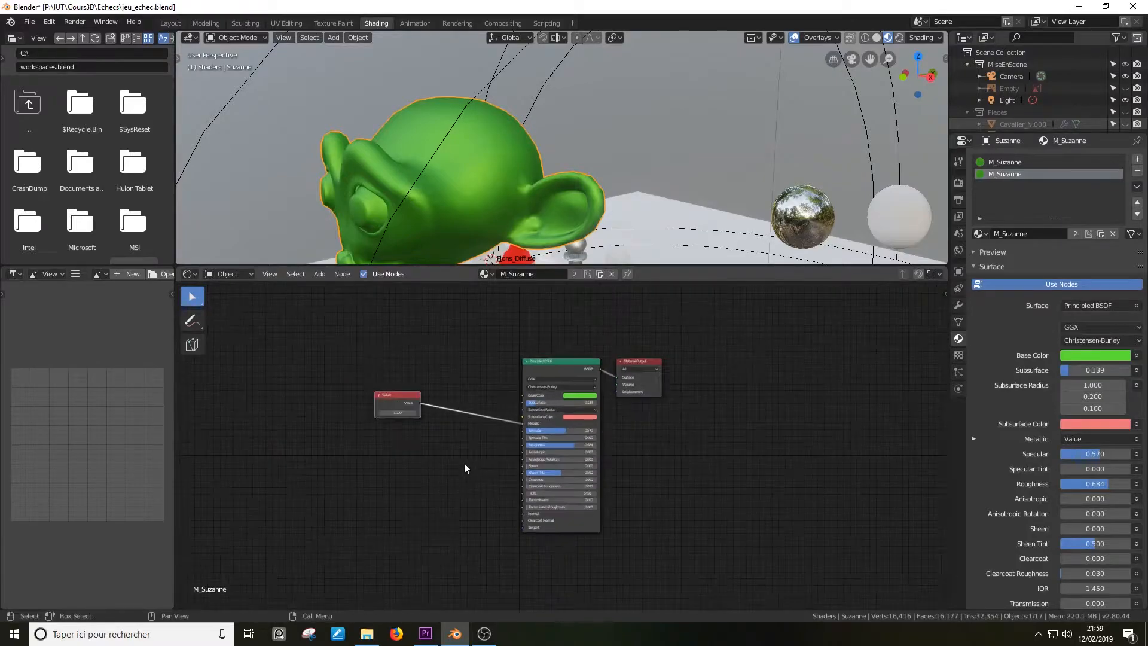
{"action": "key", "text": "shift+a"}
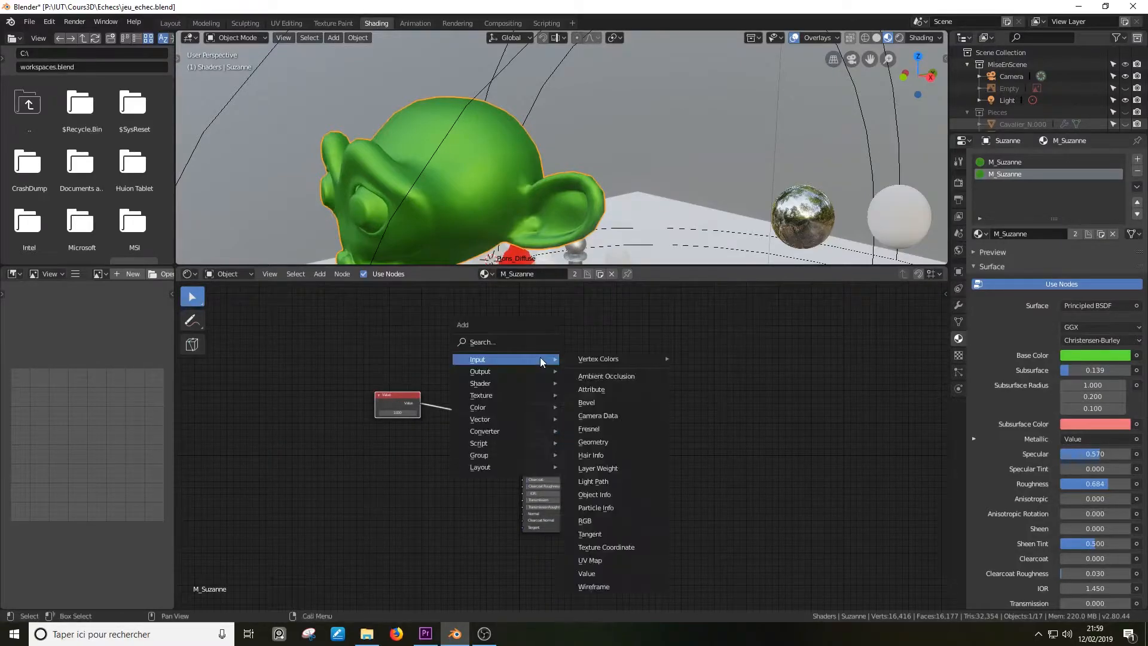
{"action": "mouse_move", "coordinate": [505, 384]}
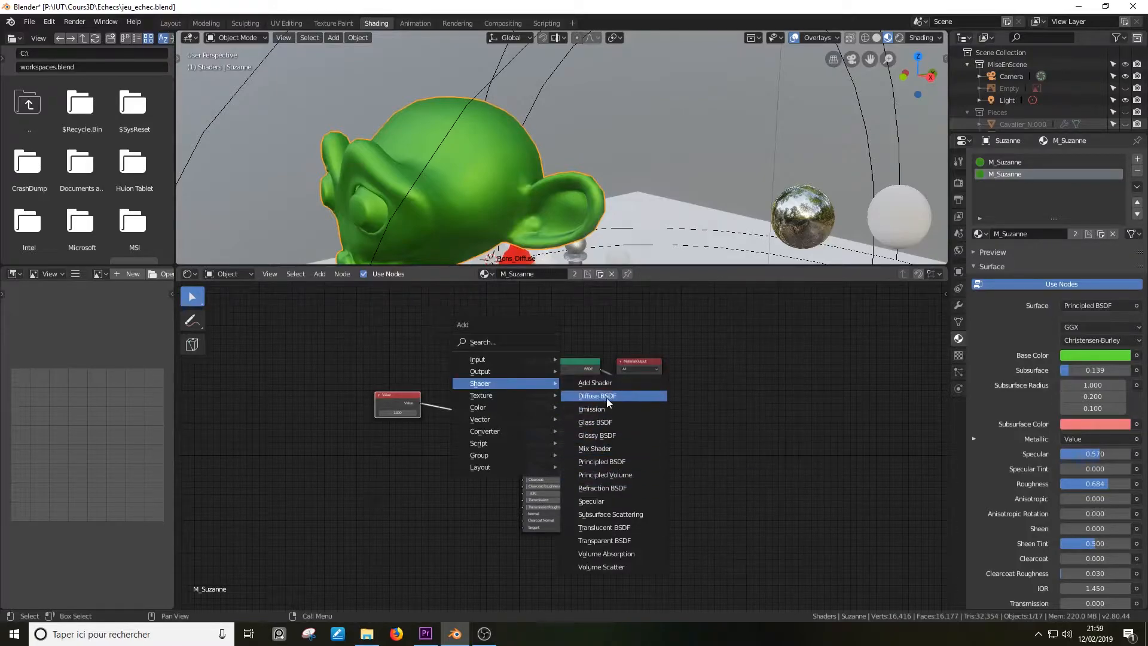
{"action": "left_click", "coordinate": [603, 461]}
{"action": "left_click", "coordinate": [498, 455]}
{"action": "left_click_drag", "start_coordinate": [416, 317], "coordinate": [513, 527]}
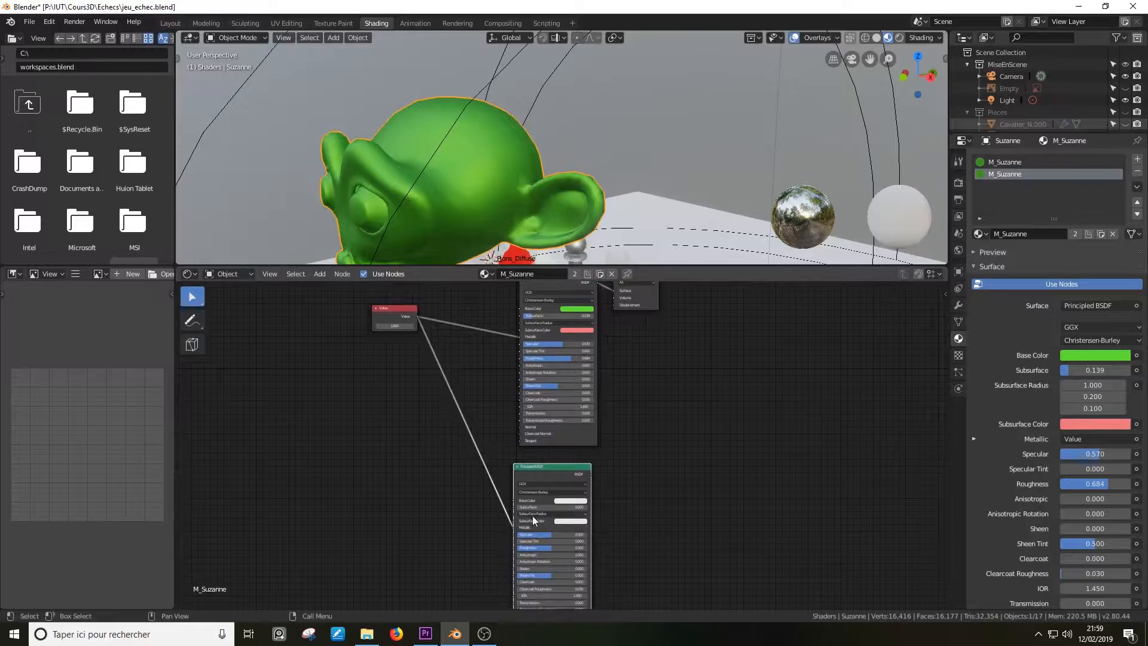
Delete the second Principled BSDF and the Value node from the material.
{"action": "key", "text": "Delete"}
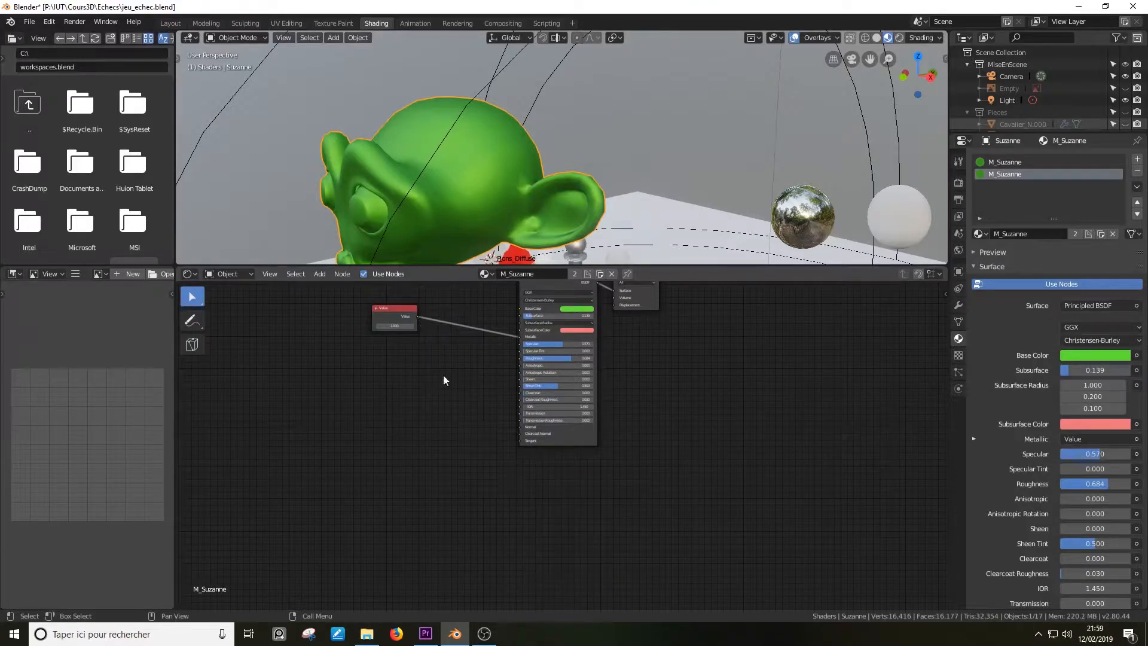
{"action": "middle_click_drag", "start_coordinate": [429, 349], "coordinate": [446, 425]}
{"action": "scroll", "coordinate": [442, 390], "scroll_direction": "up", "scroll_amount": 7}
{"action": "left_click", "coordinate": [278, 342]}
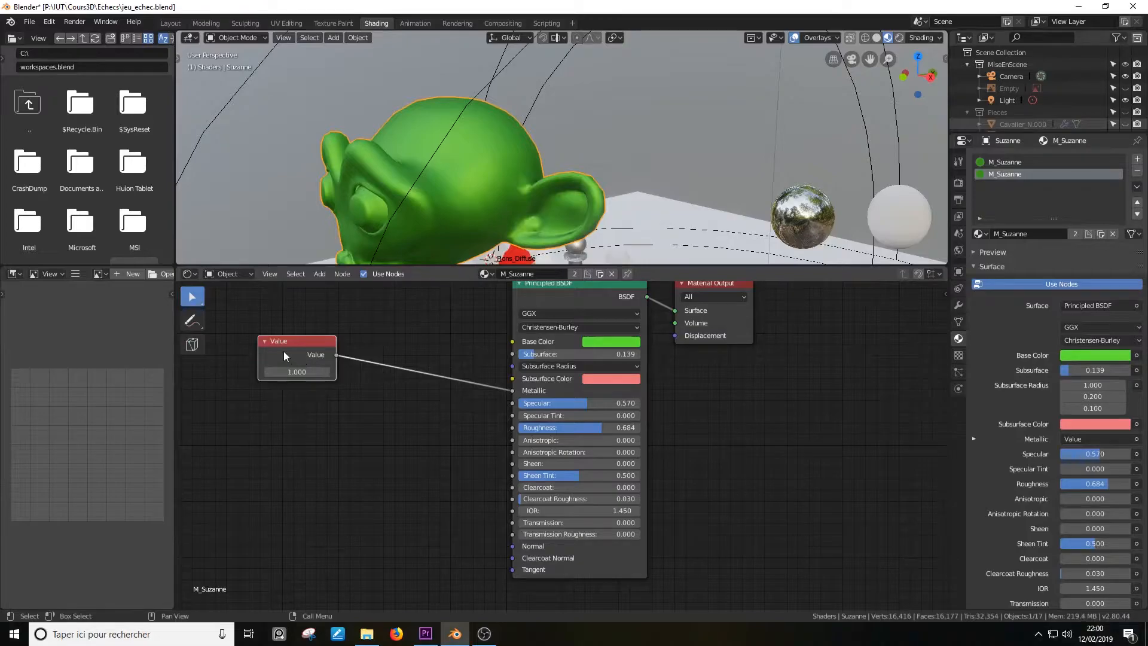
{"action": "key", "text": "Delete"}
Add an RGB input node and place it beside the Principled BSDF's inputs.
{"action": "key", "text": "shift+a"}
{"action": "mouse_move", "coordinate": [293, 354]}
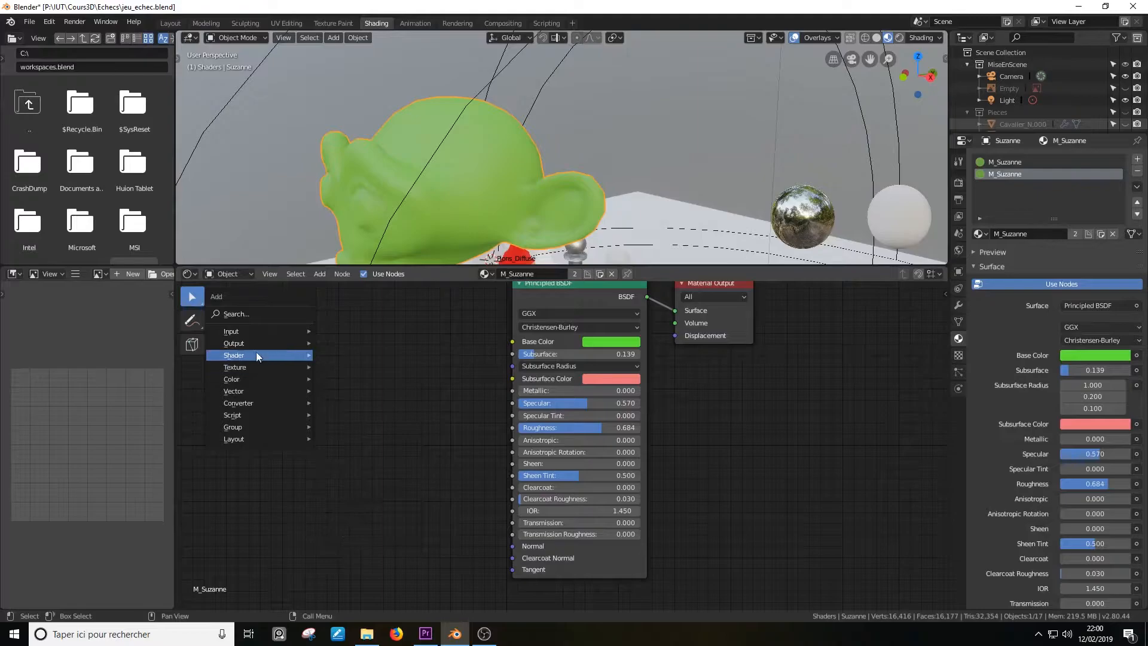
{"action": "mouse_move", "coordinate": [257, 333]}
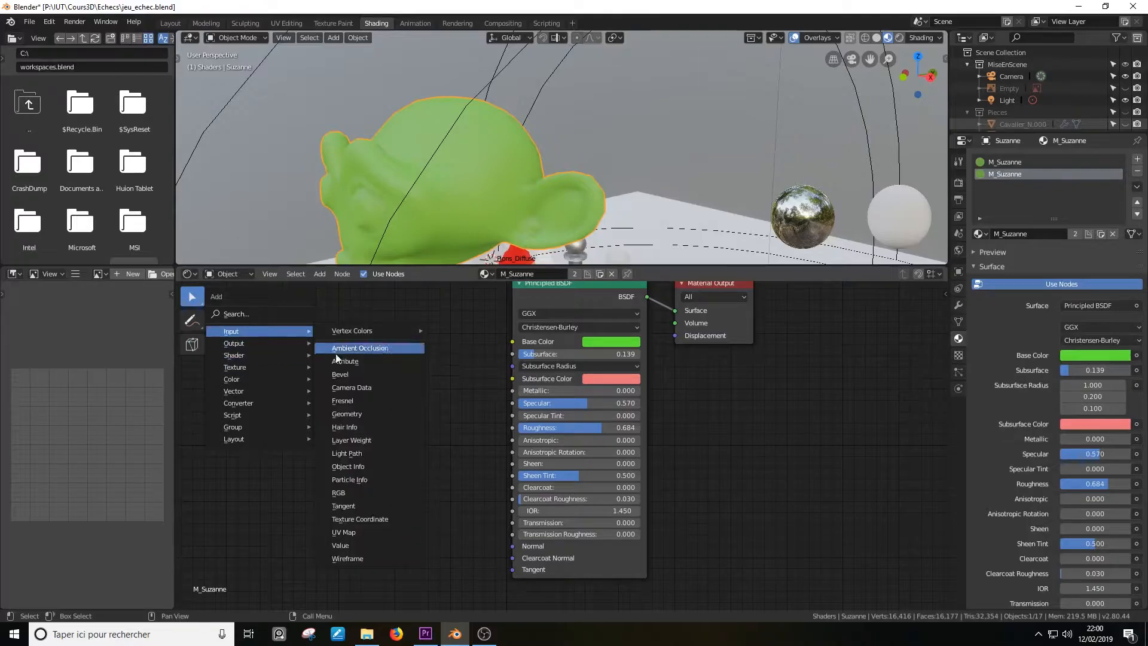
{"action": "left_click", "coordinate": [353, 492]}
{"action": "left_click", "coordinate": [298, 335]}
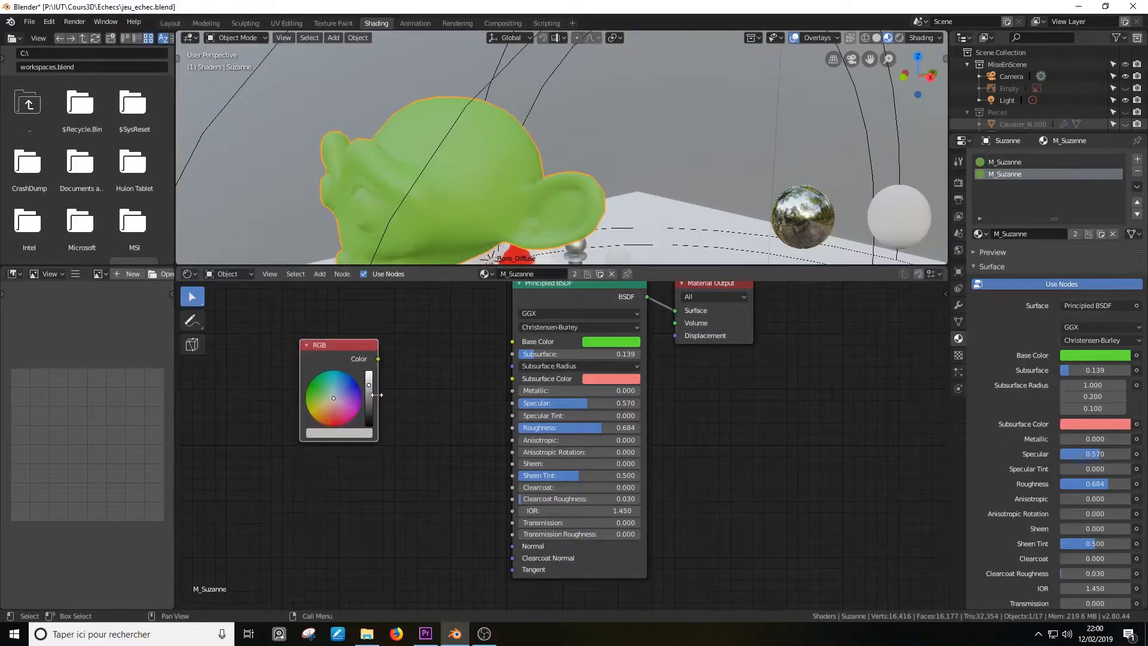
Raise the RGB node's brightness in HSV mode to make its color pure white.
{"action": "mouse_move", "coordinate": [371, 385]}
{"action": "left_mouse_down"}
{"action": "mouse_move", "coordinate": [370, 374]}
{"action": "mouse_move", "coordinate": [370, 422]}
{"action": "mouse_move", "coordinate": [368, 395]}
{"action": "left_mouse_up"}
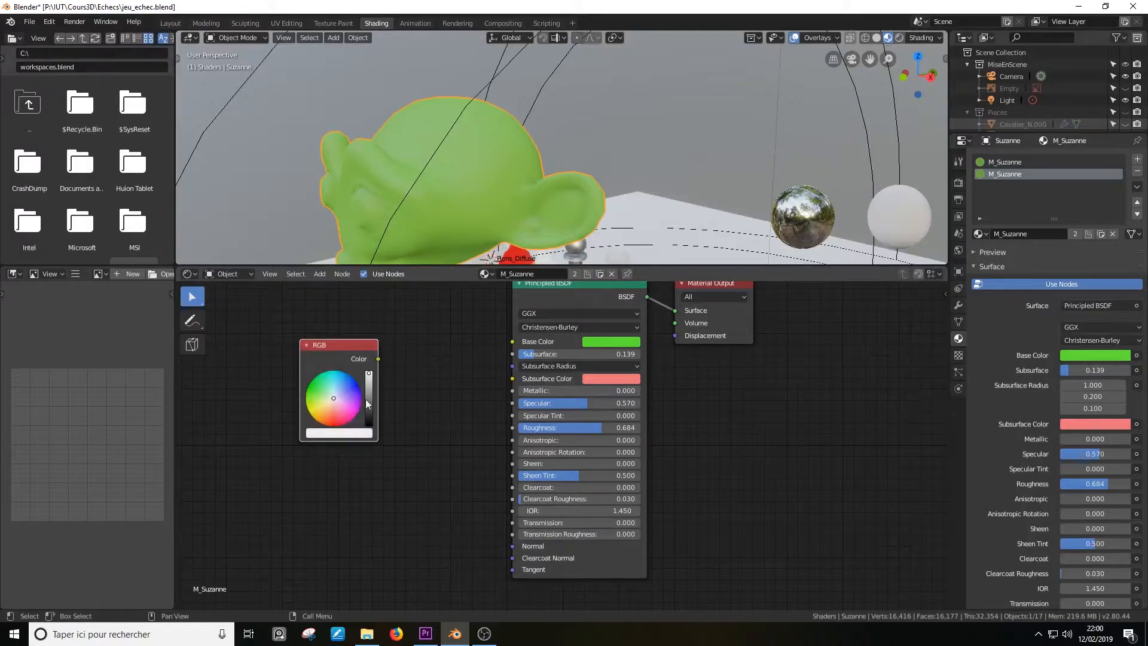
{"action": "left_click", "coordinate": [363, 433]}
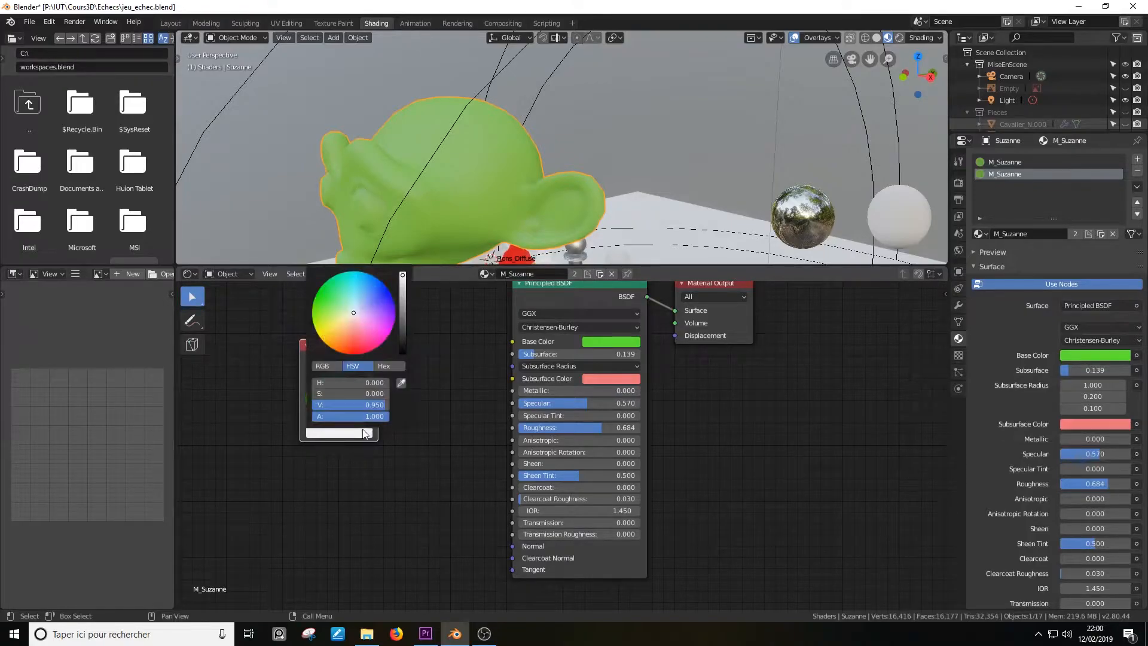
{"action": "left_click", "coordinate": [322, 366]}
{"action": "left_click", "coordinate": [350, 367]}
{"action": "left_click_drag", "start_coordinate": [361, 404], "coordinate": [389, 404]}
Connect the RGB node's Color output to both the Metallic and Roughness inputs of the Principled BSDF.
{"action": "left_click_drag", "start_coordinate": [378, 359], "coordinate": [512, 391]}
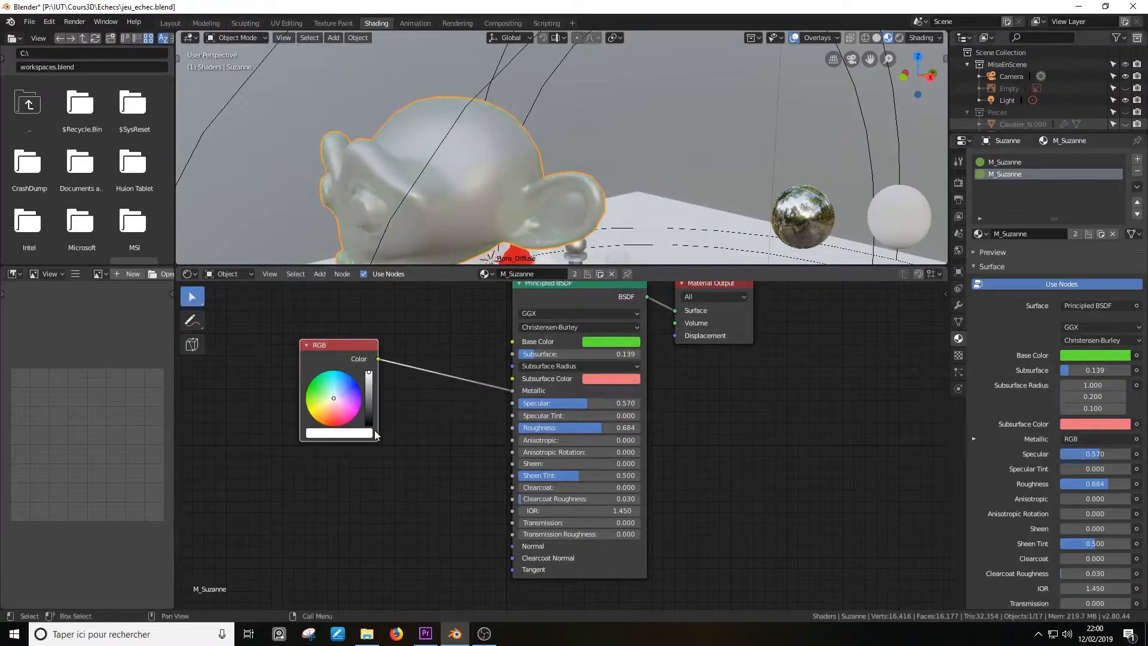
{"action": "mouse_move", "coordinate": [378, 359]}
{"action": "left_mouse_down"}
{"action": "mouse_move", "coordinate": [439, 405]}
{"action": "mouse_move", "coordinate": [512, 427]}
{"action": "left_mouse_up"}
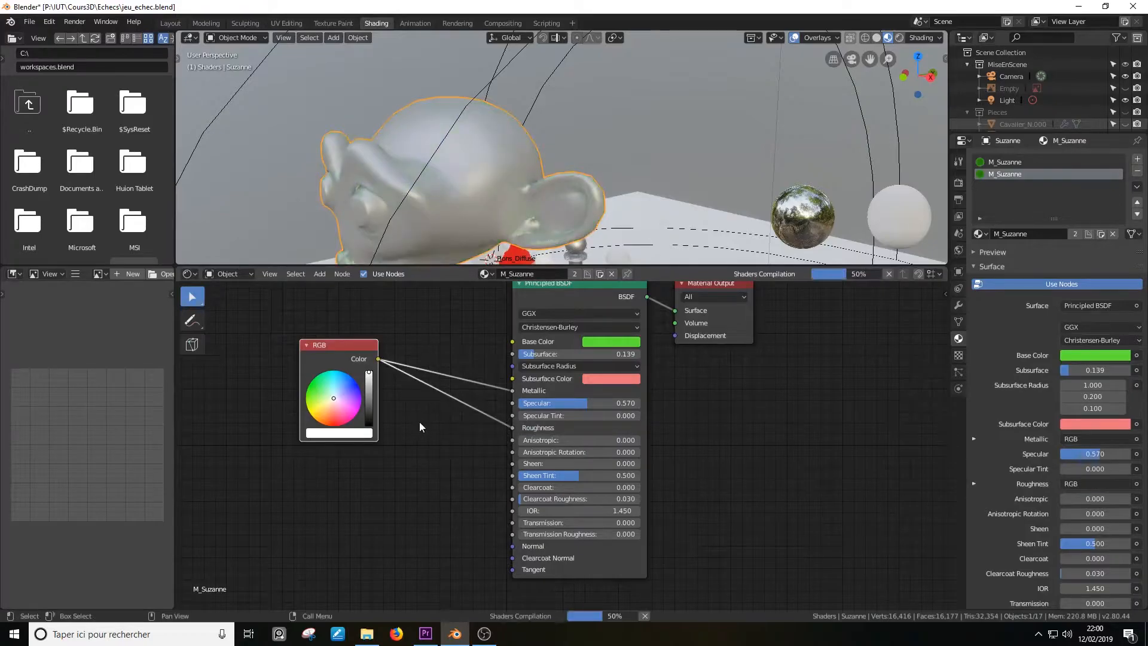
{"action": "mouse_move", "coordinate": [401, 125]}
{"action": "middle_mouse_down"}
{"action": "mouse_move", "coordinate": [446, 124]}
{"action": "mouse_move", "coordinate": [429, 122]}
{"action": "mouse_move", "coordinate": [507, 168]}
{"action": "mouse_move", "coordinate": [645, 156]}
{"action": "middle_mouse_up"}
{"action": "scroll", "coordinate": [622, 161], "scroll_direction": "down", "scroll_amount": 2}
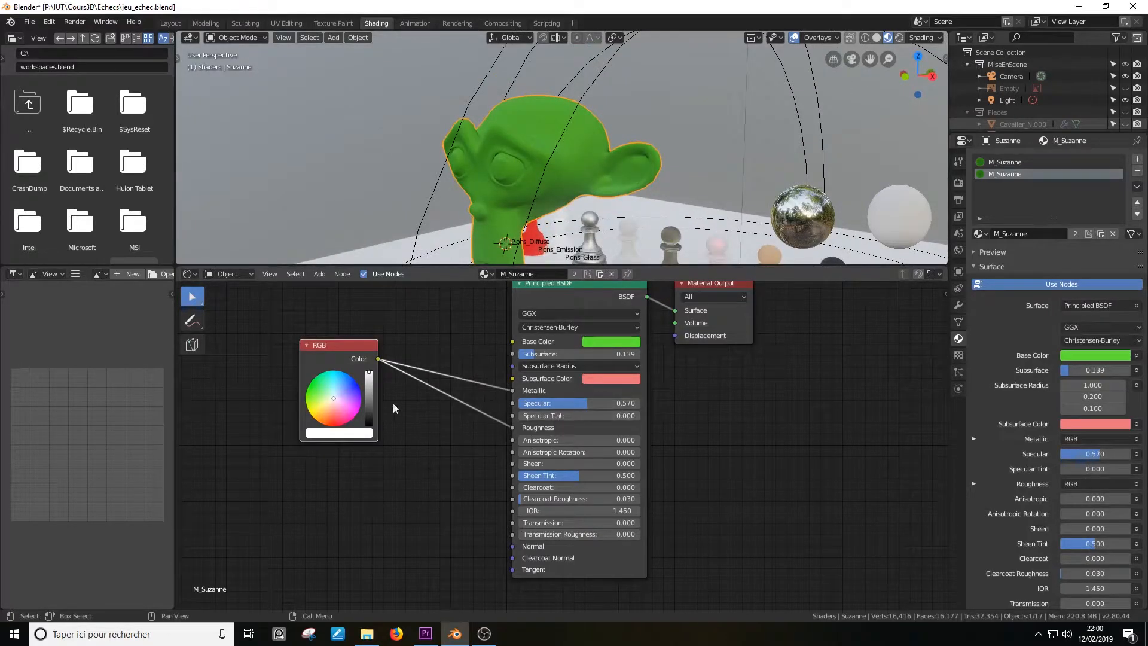
Lower the RGB node's brightness to black and examine the effect on Suzanne up close.
{"action": "left_click_drag", "start_coordinate": [372, 378], "coordinate": [370, 426]}
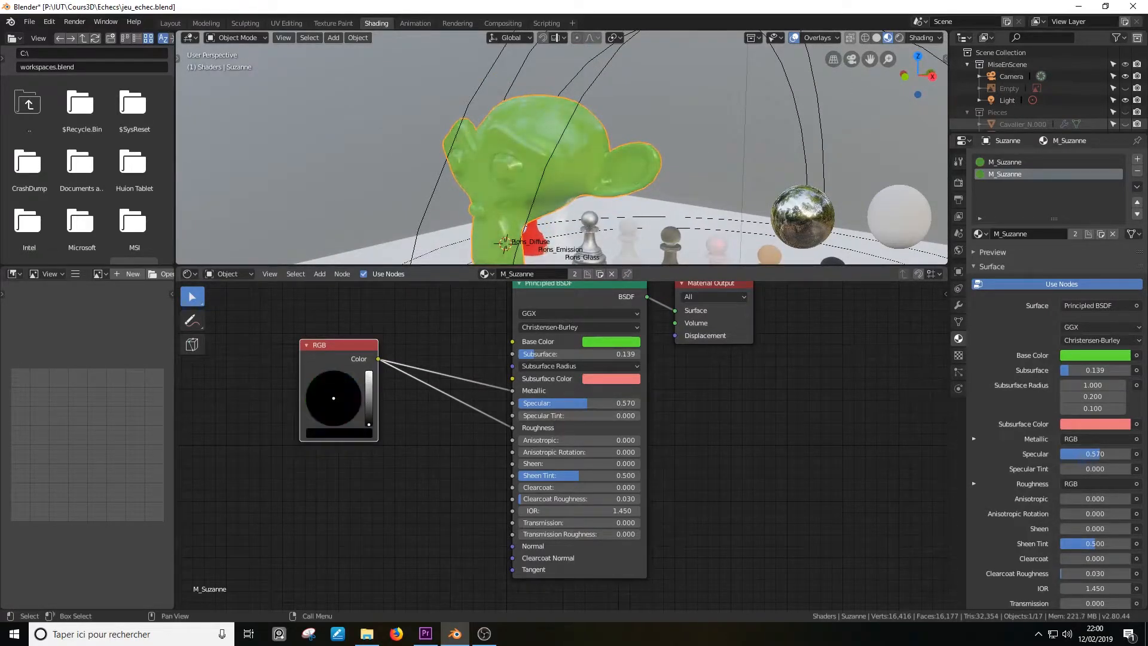
{"action": "scroll", "coordinate": [523, 221], "scroll_direction": "up", "scroll_amount": 4}
{"action": "scroll", "coordinate": [522, 221], "scroll_direction": "down", "scroll_amount": 2}
{"action": "middle_click_drag", "start_coordinate": [499, 167], "coordinate": [495, 158]}
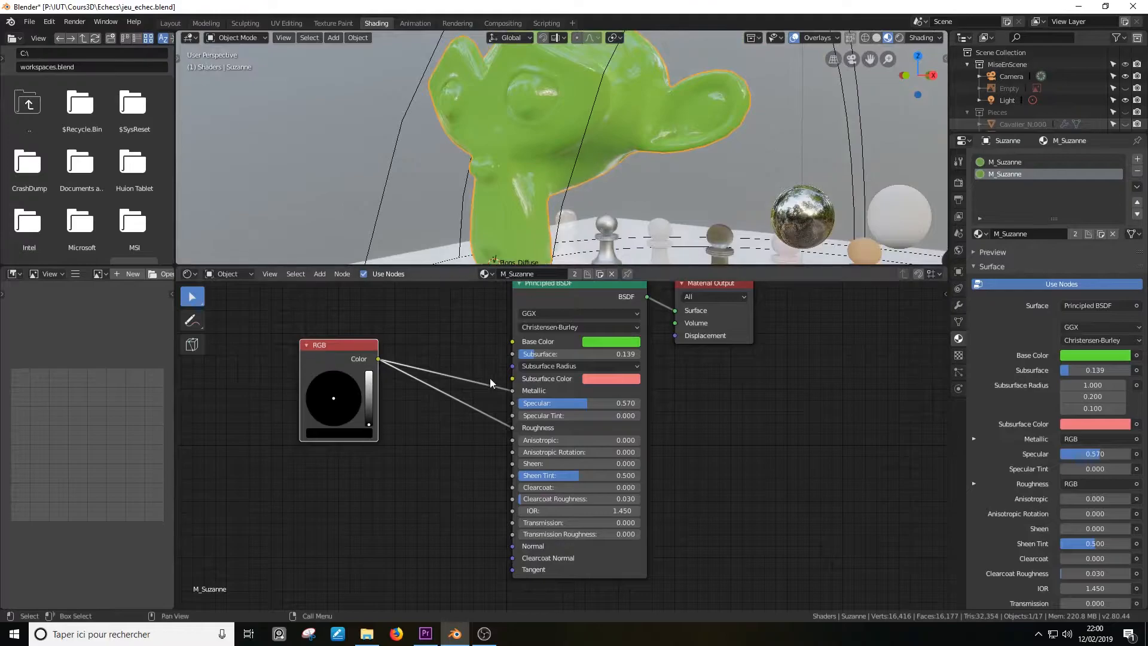
Disconnect the RGB node from the Metallic and Roughness inputs and delete it.
{"action": "left_click_drag", "start_coordinate": [512, 428], "coordinate": [478, 388]}
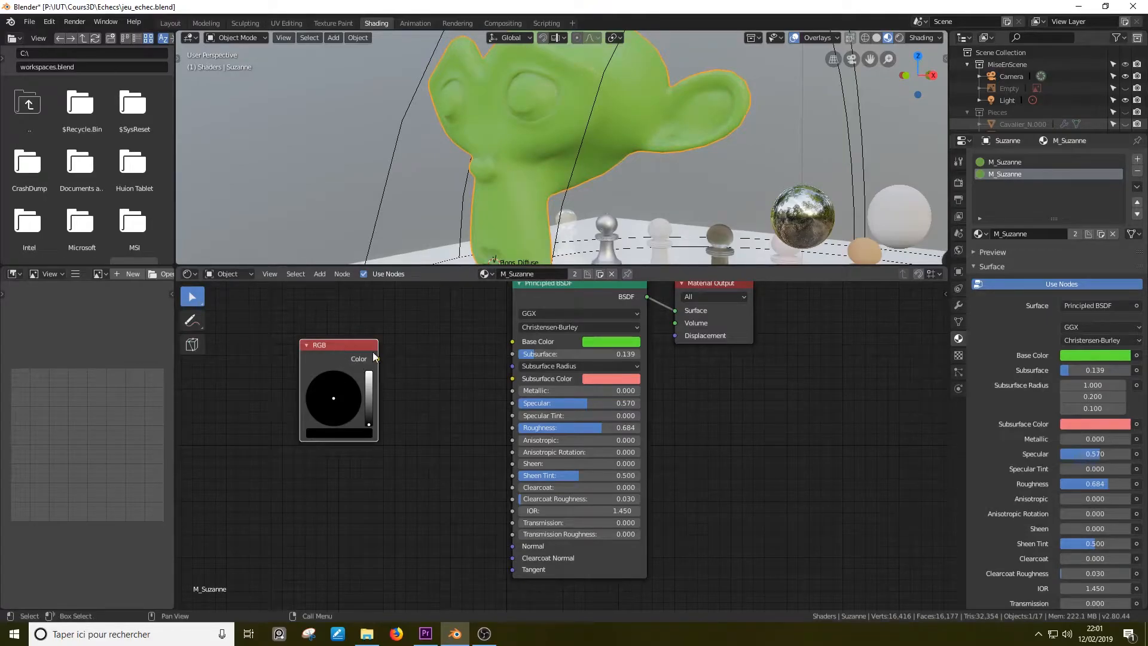
{"action": "key", "text": "Home"}
{"action": "key", "text": "x"}
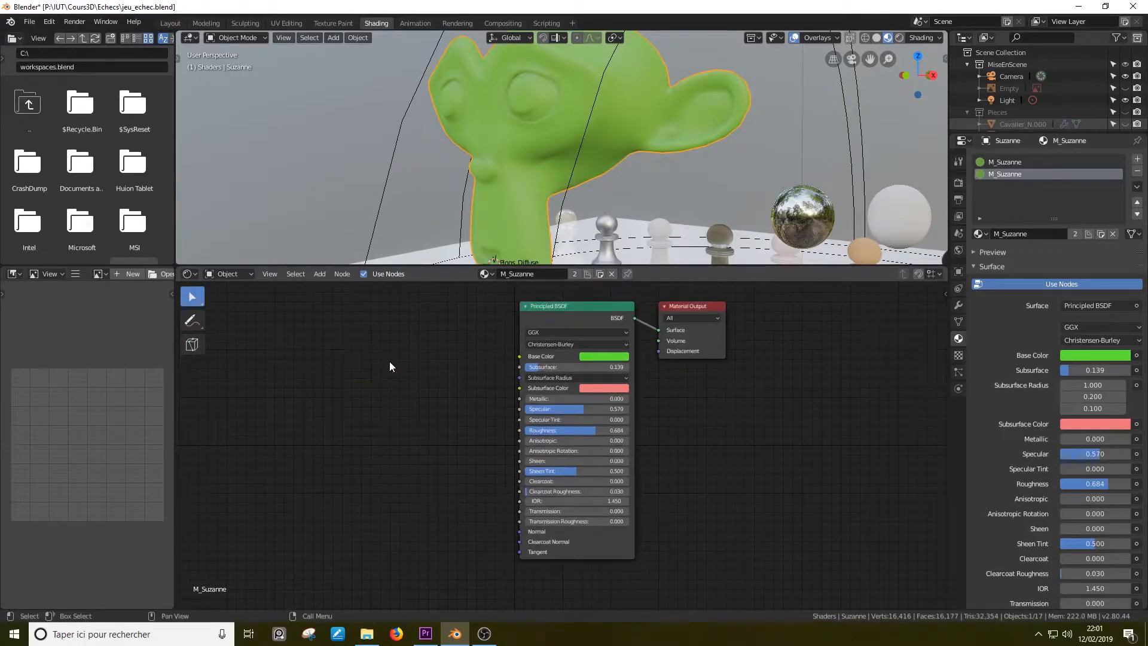
Handwrite the annotation "VECTEUR" beside the Principled BSDF with an arrow pointing to its Normal inputs.
{"action": "left_click", "coordinate": [197, 323]}
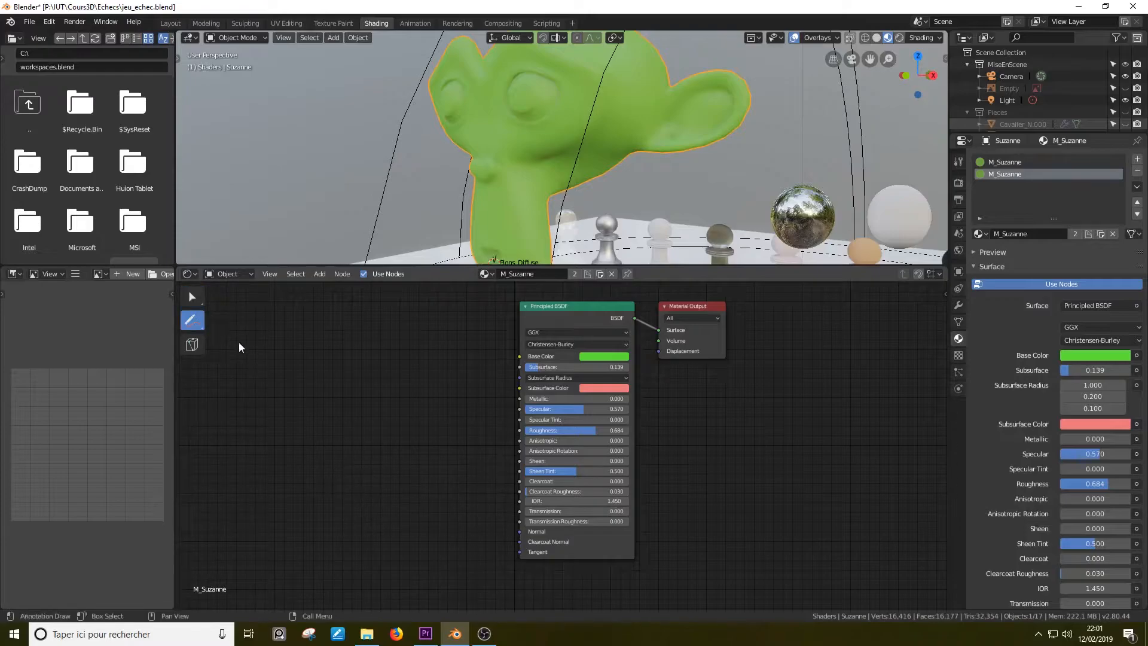
{"action": "left_click_drag", "start_coordinate": [192, 320], "coordinate": [257, 346]}
{"action": "mouse_move", "coordinate": [341, 490]}
{"action": "left_mouse_down"}
{"action": "mouse_move", "coordinate": [360, 455]}
{"action": "mouse_move", "coordinate": [401, 483]}
{"action": "mouse_move", "coordinate": [382, 465]}
{"action": "mouse_move", "coordinate": [393, 446]}
{"action": "left_mouse_up"}
{"action": "left_click_drag", "start_coordinate": [410, 444], "coordinate": [411, 476]}
{"action": "left_click_drag", "start_coordinate": [416, 448], "coordinate": [469, 470]}
{"action": "left_click_drag", "start_coordinate": [473, 445], "coordinate": [501, 432]}
{"action": "left_click_drag", "start_coordinate": [501, 432], "coordinate": [518, 464]}
{"action": "left_click_drag", "start_coordinate": [429, 481], "coordinate": [517, 531]}
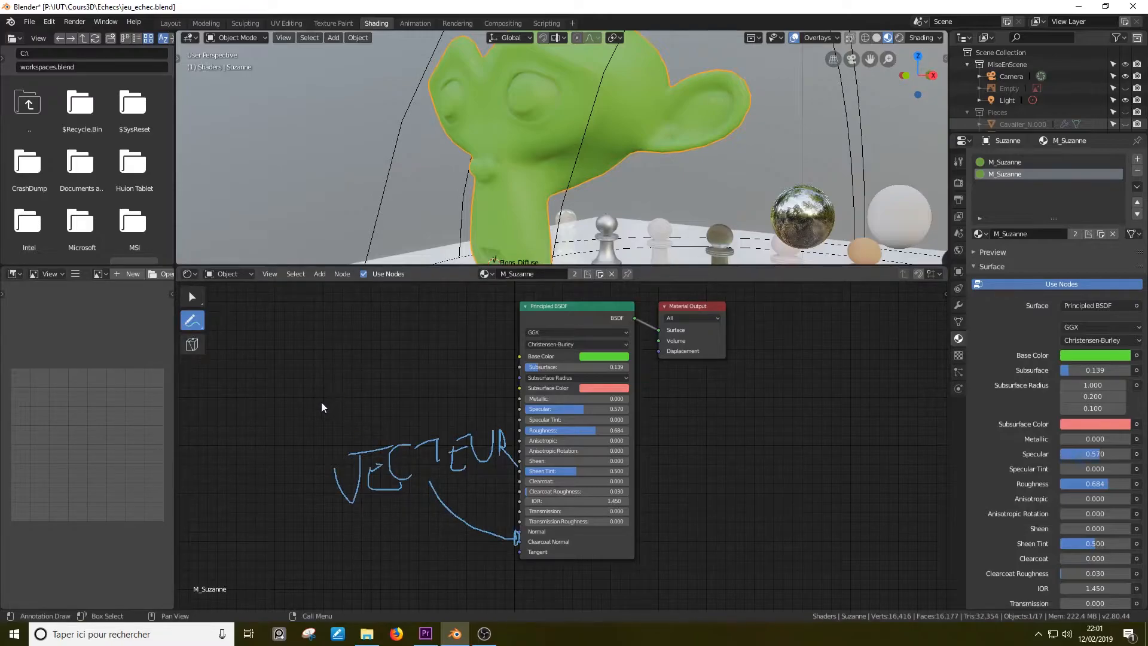
{"action": "mouse_move", "coordinate": [745, 104]}
{"action": "middle_mouse_down"}
{"action": "mouse_move", "coordinate": [733, 123]}
{"action": "mouse_move", "coordinate": [744, 116]}
{"action": "middle_mouse_up"}
{"action": "left_click_drag", "start_coordinate": [907, 88], "coordinate": [907, 67]}
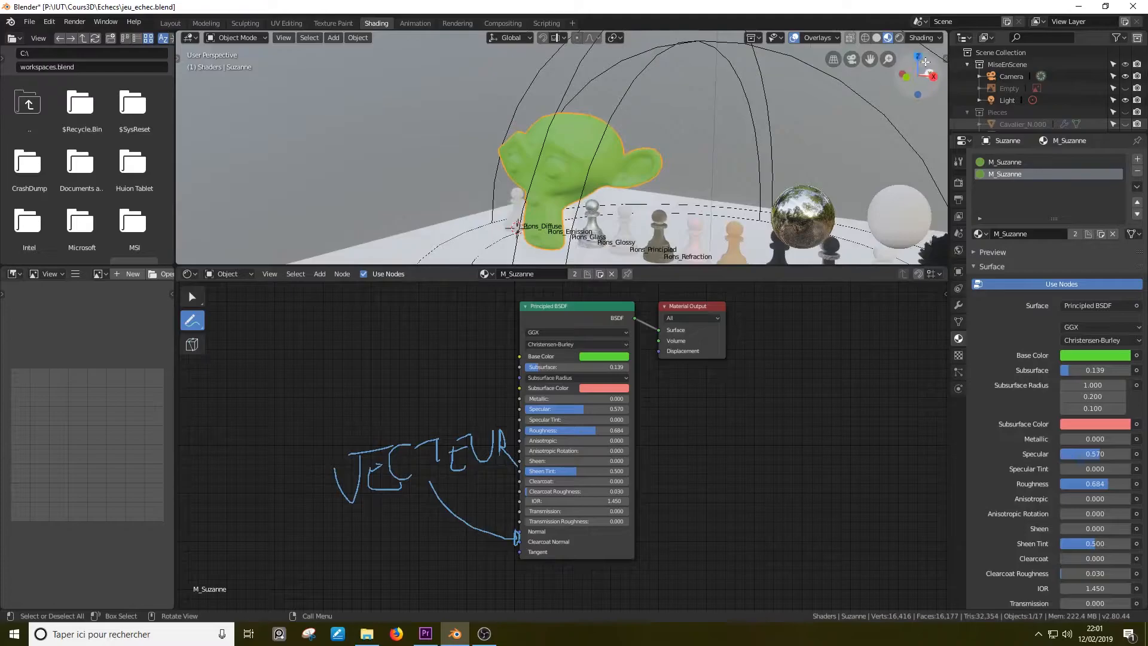
{"action": "middle_click_drag", "start_coordinate": [797, 163], "coordinate": [646, 182]}
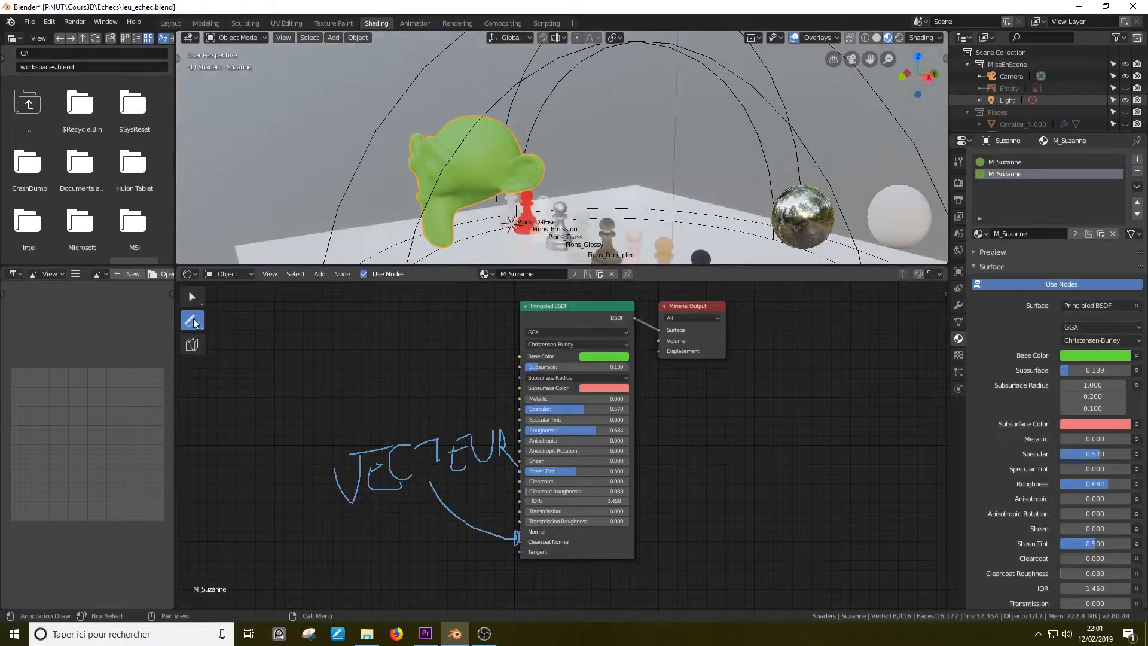
Erase the "VECTEUR" annotation and its arrow with the Annotate Eraser and return to the selection tool.
{"action": "left_click", "coordinate": [192, 320]}
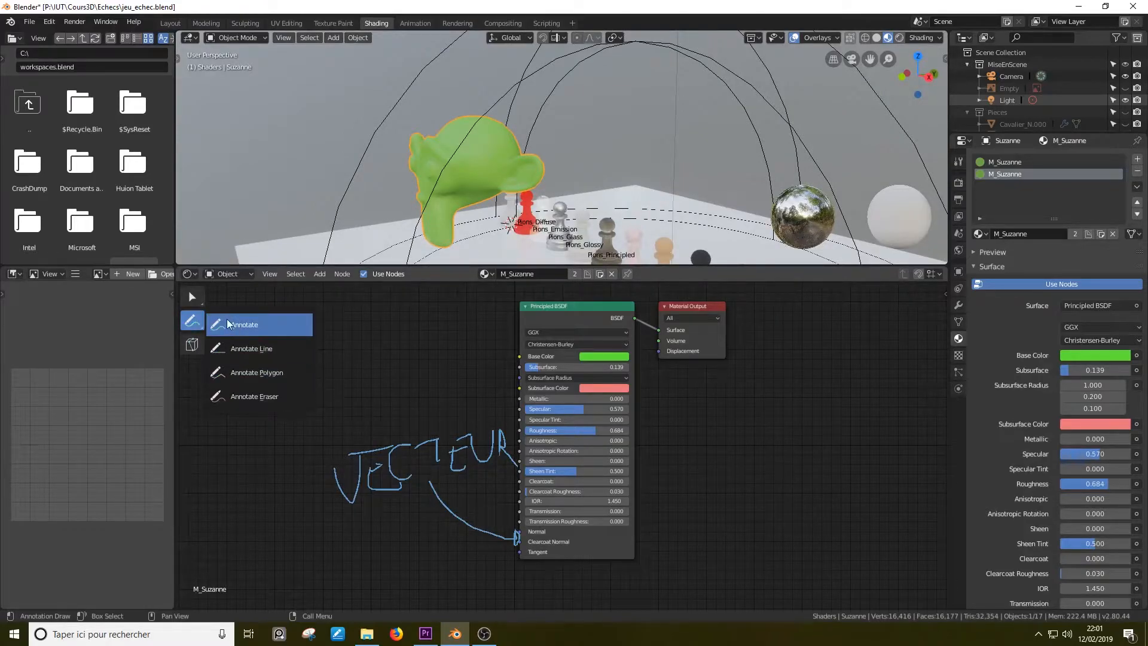
{"action": "left_click", "coordinate": [195, 299]}
{"action": "left_click_drag", "start_coordinate": [195, 321], "coordinate": [239, 393]}
{"action": "mouse_move", "coordinate": [394, 484]}
{"action": "left_mouse_down"}
{"action": "mouse_move", "coordinate": [342, 487]}
{"action": "mouse_move", "coordinate": [419, 520]}
{"action": "mouse_move", "coordinate": [483, 476]}
{"action": "mouse_move", "coordinate": [472, 443]}
{"action": "mouse_move", "coordinate": [497, 536]}
{"action": "mouse_move", "coordinate": [456, 526]}
{"action": "left_mouse_up"}
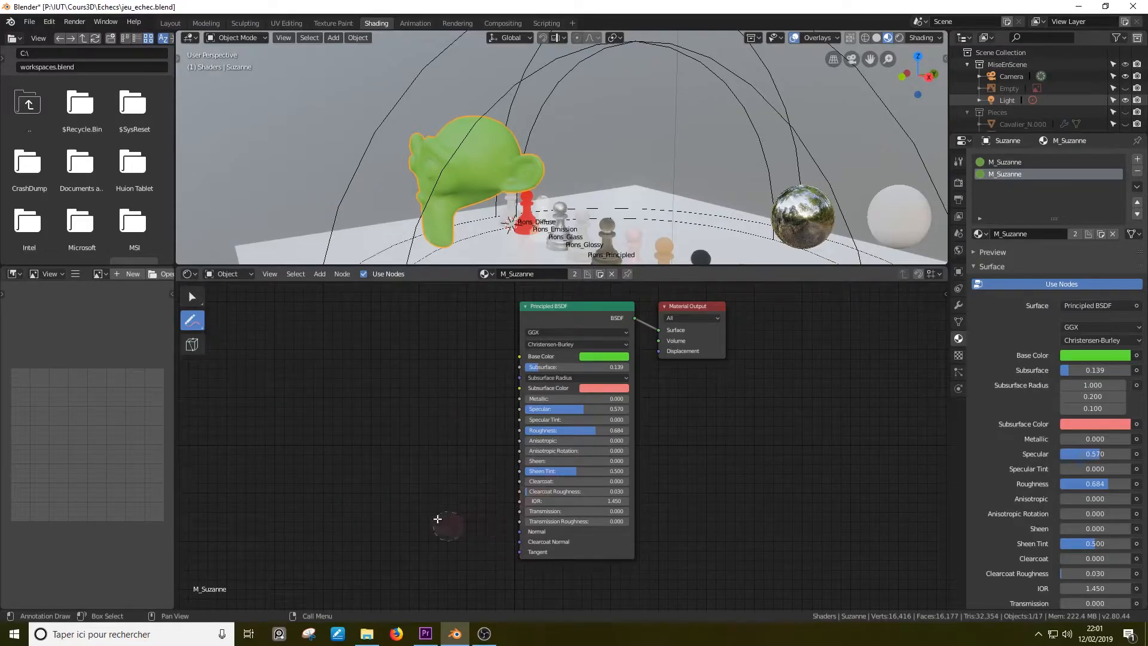
{"action": "left_click", "coordinate": [189, 293]}
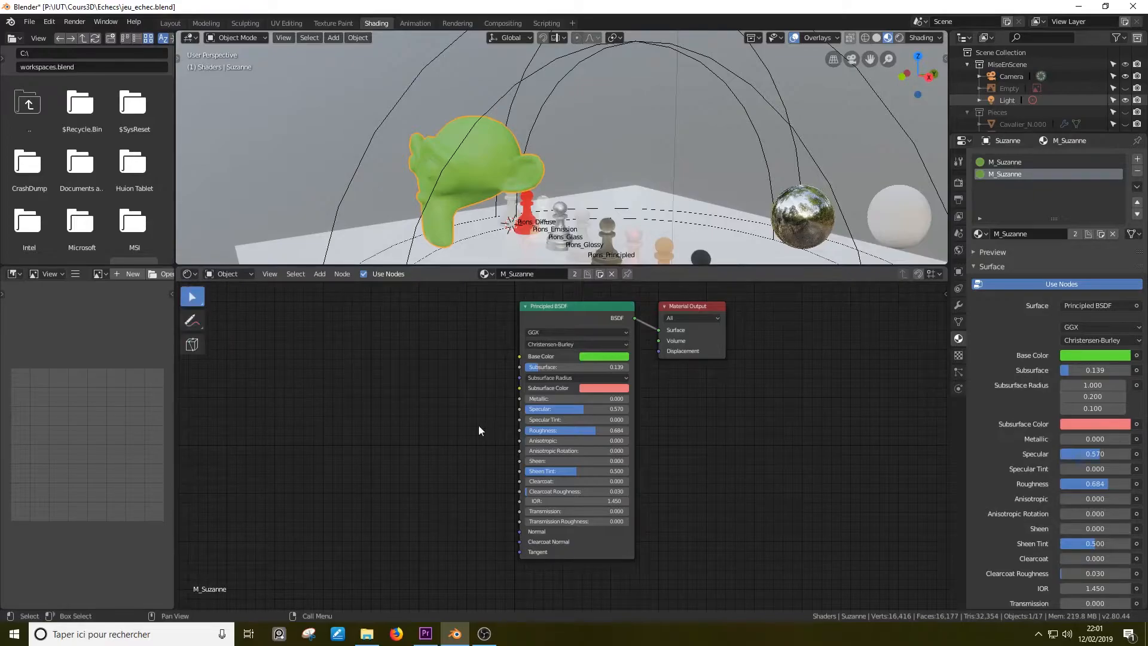
Add a Geometry input node and place it to the left of the Principled BSDF.
{"action": "key", "text": "shift+a"}
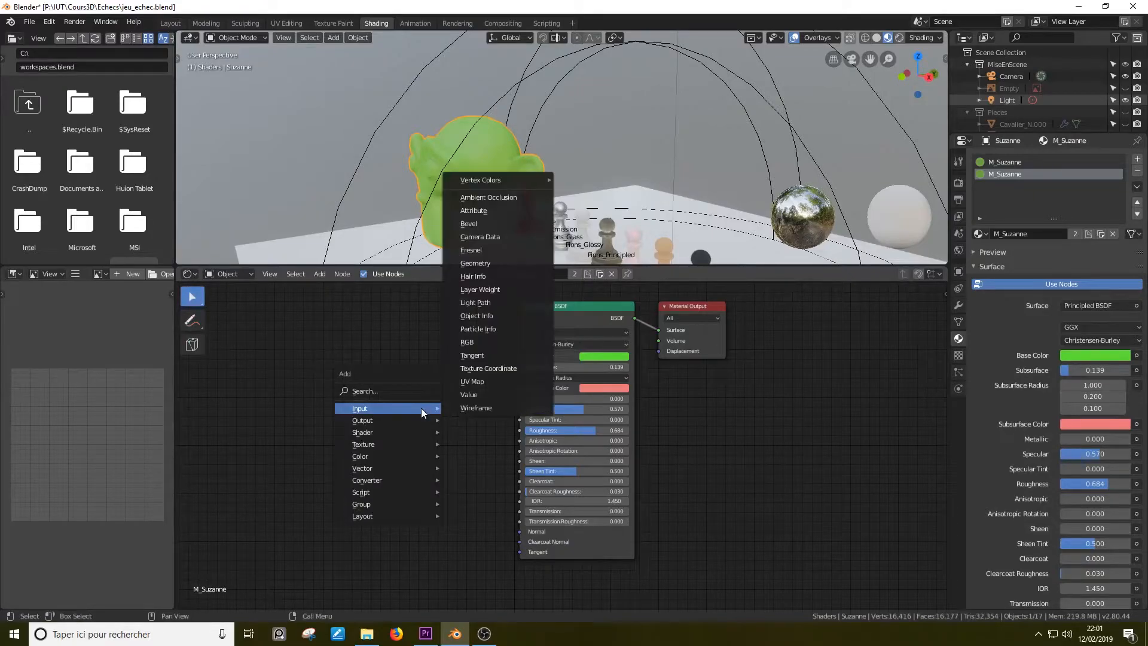
{"action": "left_click", "coordinate": [476, 263]}
{"action": "left_click", "coordinate": [307, 344]}
{"action": "scroll", "coordinate": [314, 360], "scroll_direction": "up", "scroll_amount": 1}
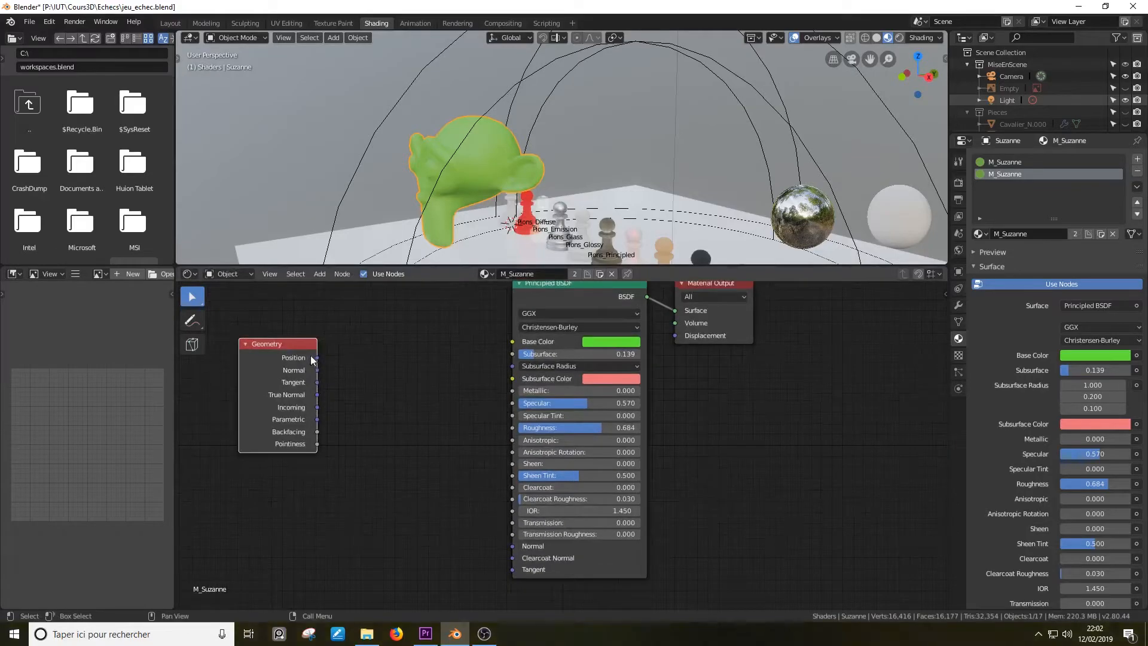
{"action": "left_click_drag", "start_coordinate": [293, 359], "coordinate": [266, 368]}
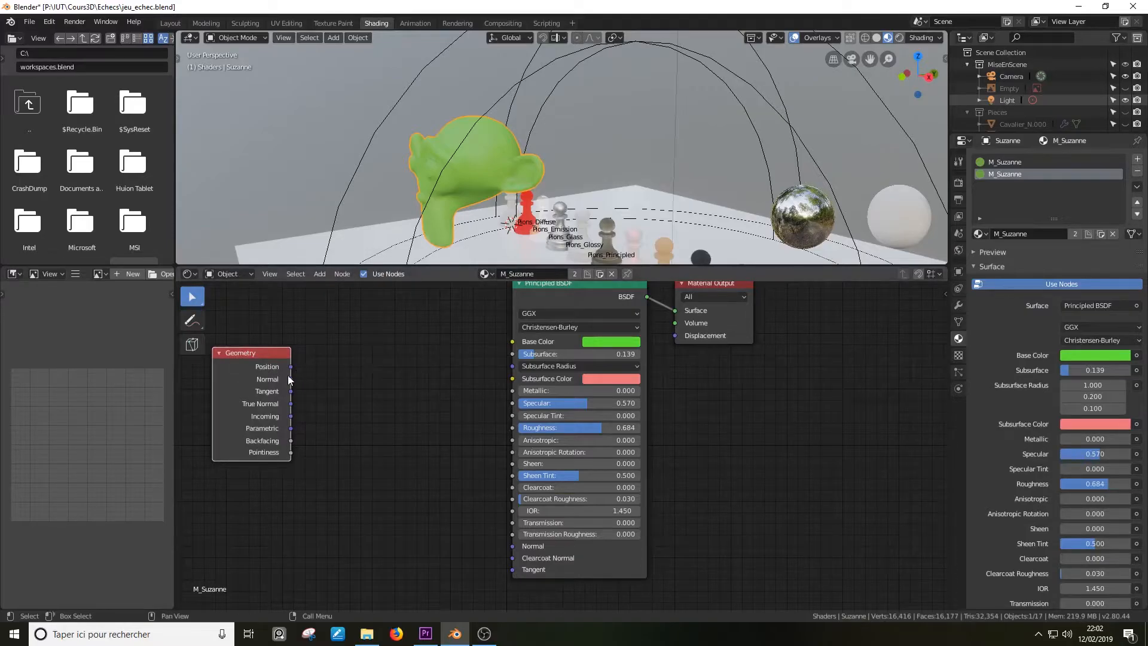
Activate the Move tool in the 3D viewport and show Suzanne's Transform properties.
{"action": "scroll", "coordinate": [495, 141], "scroll_direction": "down", "scroll_amount": 4}
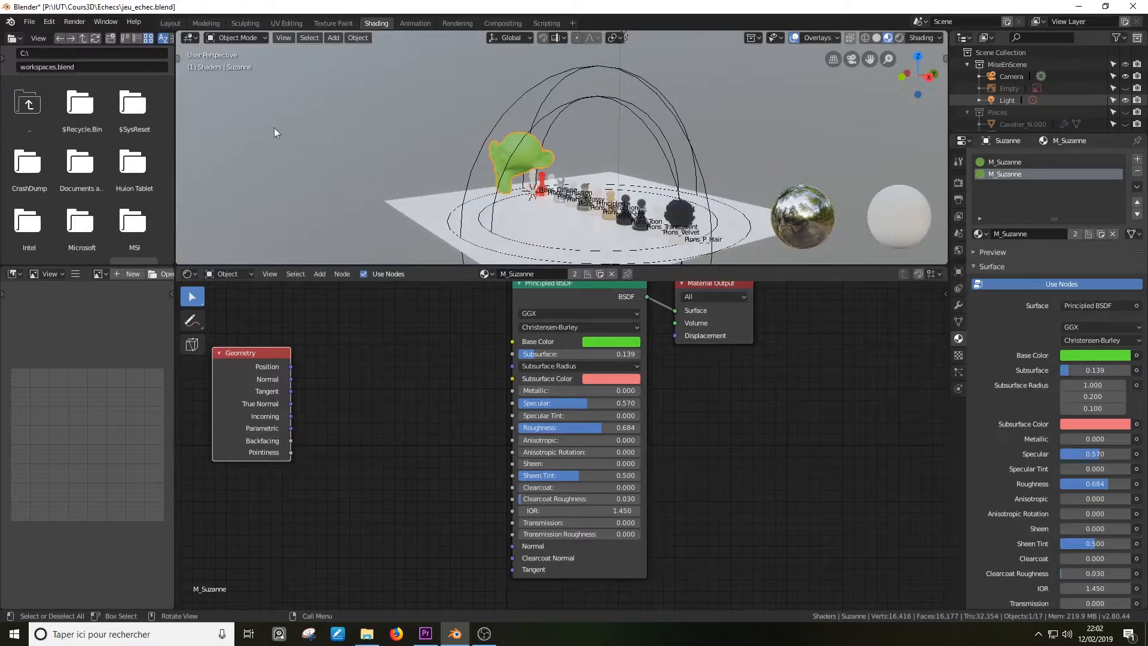
{"action": "left_click", "coordinate": [180, 60]}
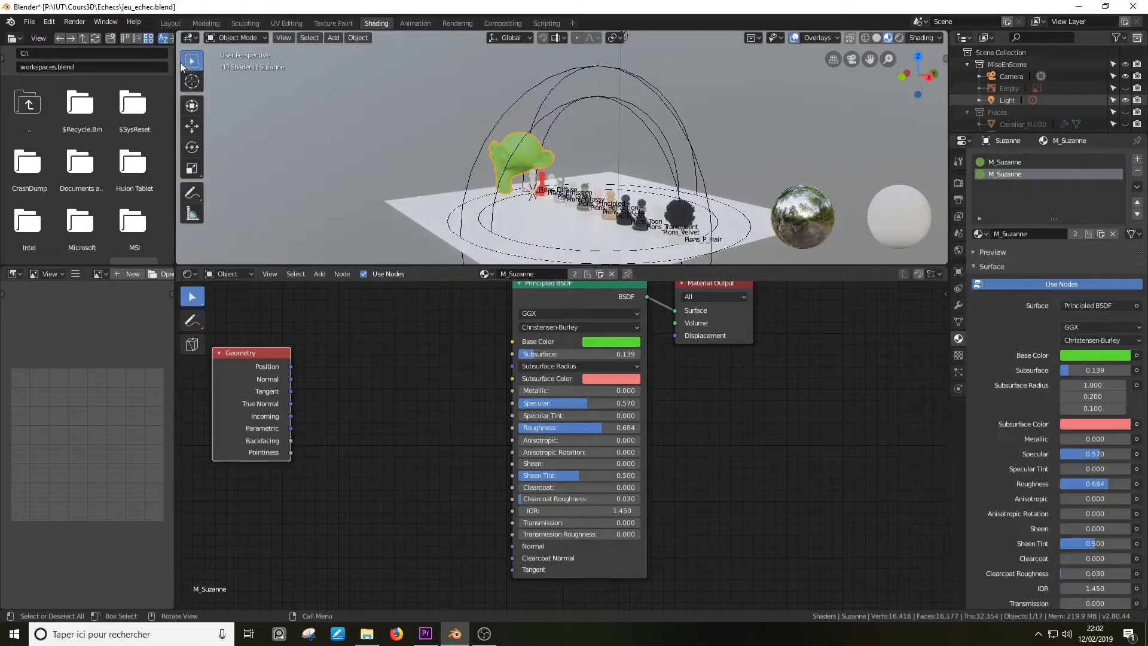
{"action": "left_click", "coordinate": [192, 126]}
{"action": "left_click", "coordinate": [945, 58]}
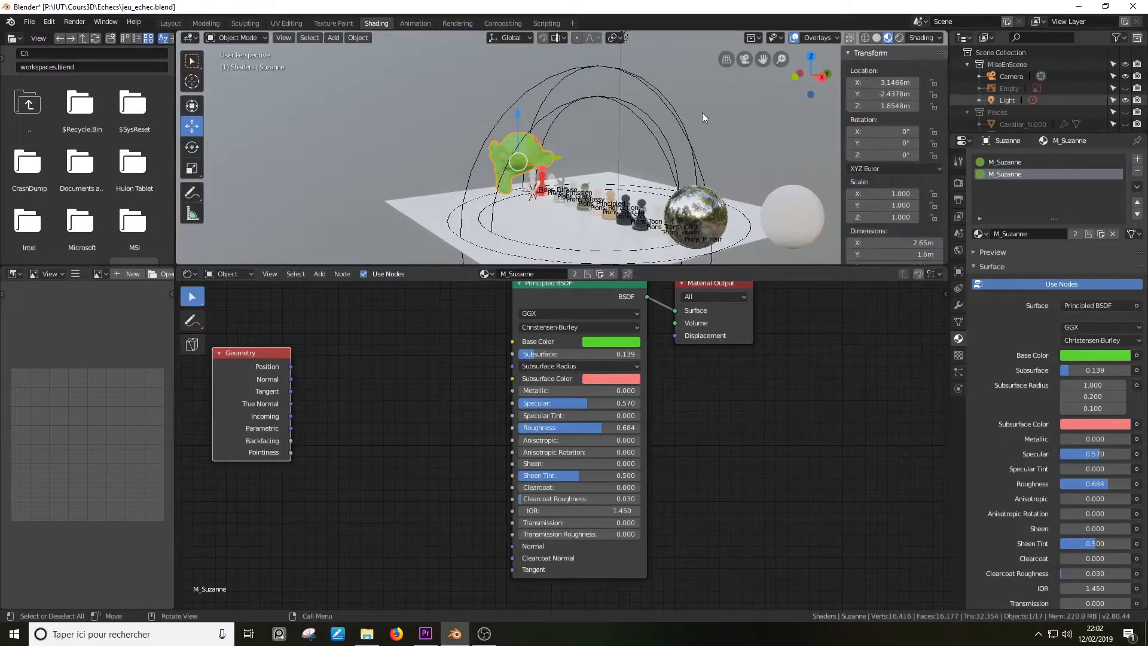
{"action": "scroll", "coordinate": [542, 152], "scroll_direction": "up", "scroll_amount": 2}
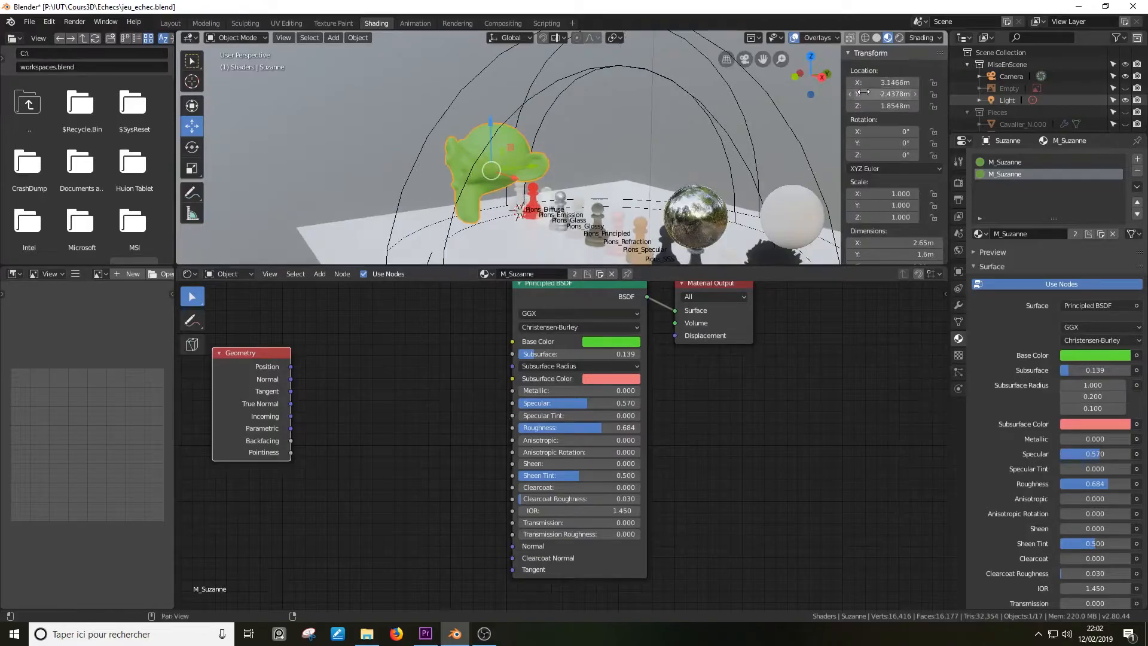
Set Suzanne's X, Y and Z location to 1 m each.
{"action": "left_click", "coordinate": [894, 83]}
{"action": "type", "text": "1"}
{"action": "key", "text": "Tab"}
{"action": "type", "text": "1"}
{"action": "key", "text": "Return"}
{"action": "left_click", "coordinate": [887, 105]}
{"action": "type", "text": "1"}
{"action": "key", "text": "Return"}
Isolate Suzanne in local view and frame the head in the 3D viewport.
{"action": "scroll", "coordinate": [594, 168], "scroll_direction": "up", "scroll_amount": 3}
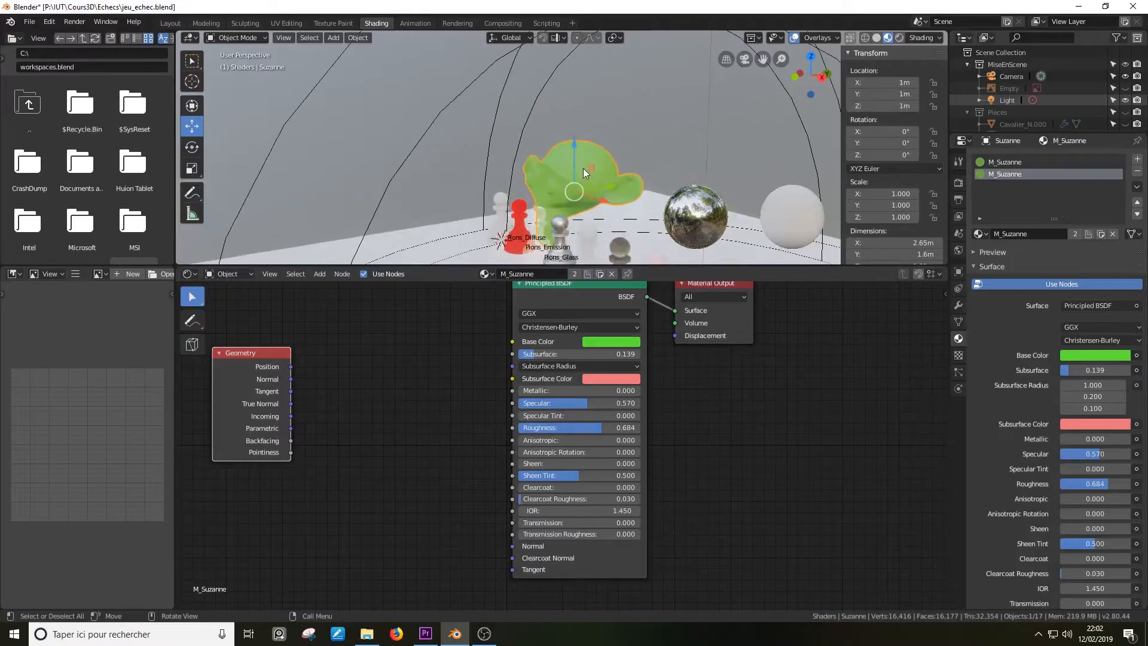
{"action": "scroll", "coordinate": [583, 167], "scroll_direction": "up", "scroll_amount": 1}
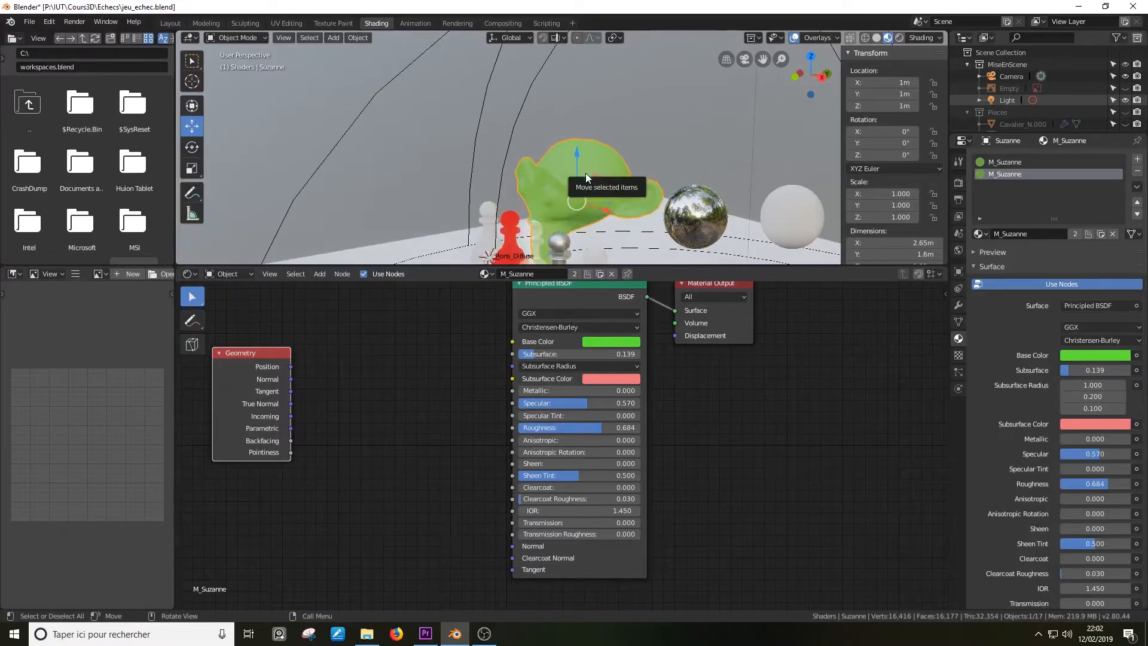
{"action": "key", "text": "KP_Divide"}
{"action": "middle_click_drag", "start_coordinate": [687, 152], "coordinate": [571, 166]}
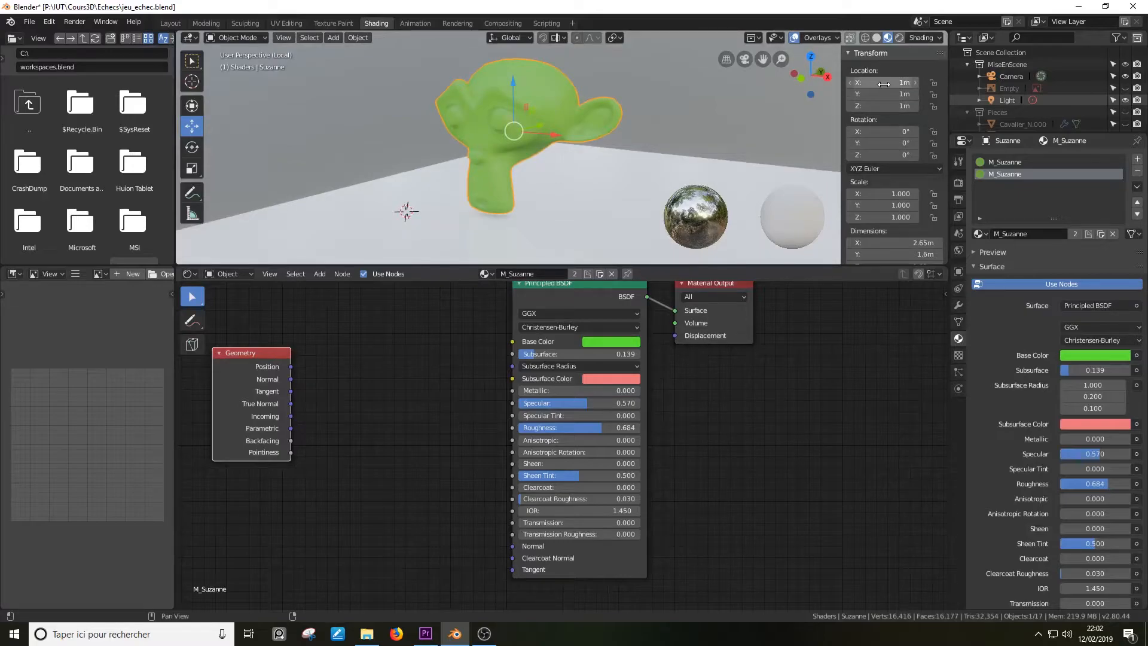
Add a Separate XYZ converter node beside the Geometry node and connect Geometry's Position output to its Vector input.
{"action": "key", "text": "shift+a"}
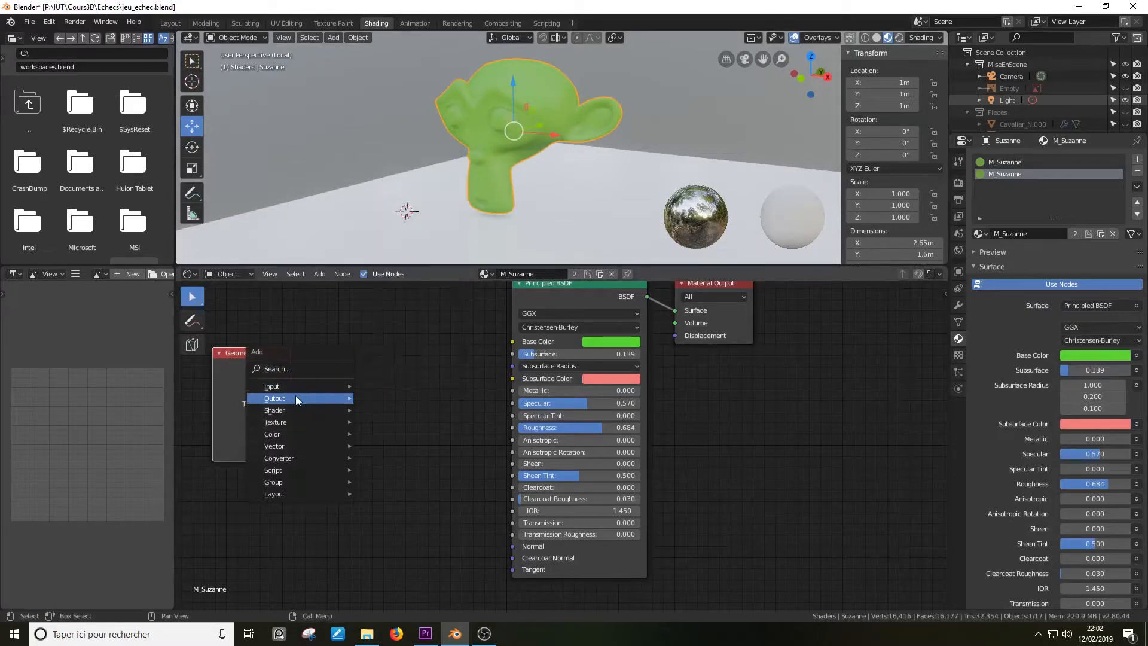
{"action": "mouse_move", "coordinate": [279, 458]}
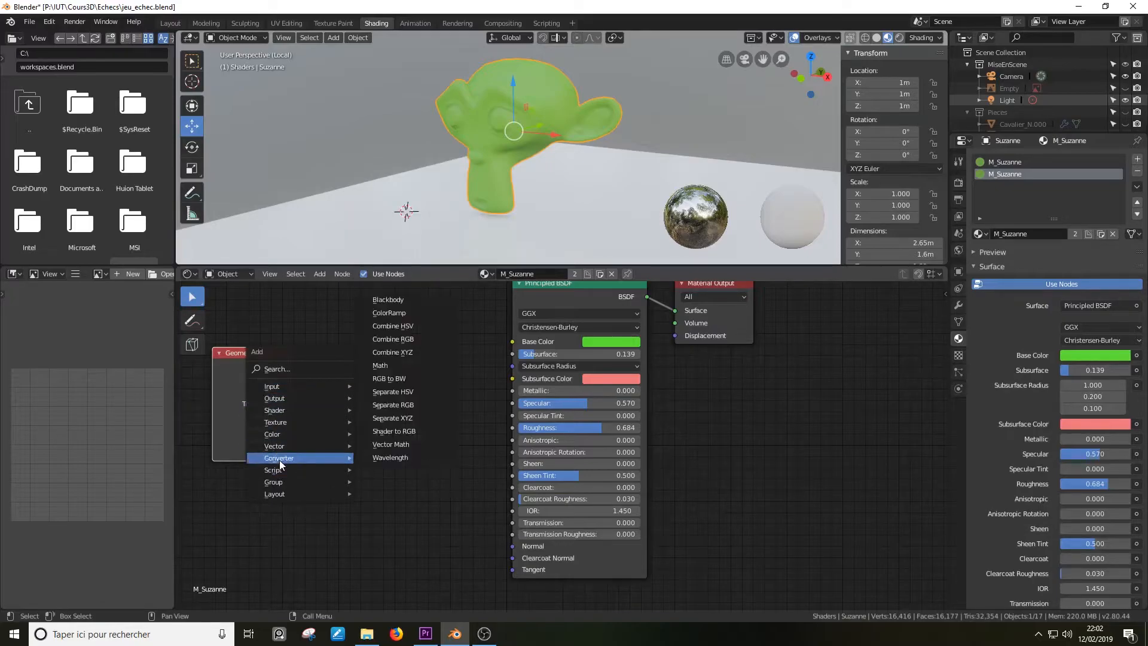
{"action": "left_click", "coordinate": [400, 421]}
{"action": "left_click_drag", "start_coordinate": [291, 367], "coordinate": [322, 424]}
Search the add-ons in Preferences for "wra" to check that Node Wrangler is enabled, and close Preferences.
{"action": "left_click", "coordinate": [50, 23]}
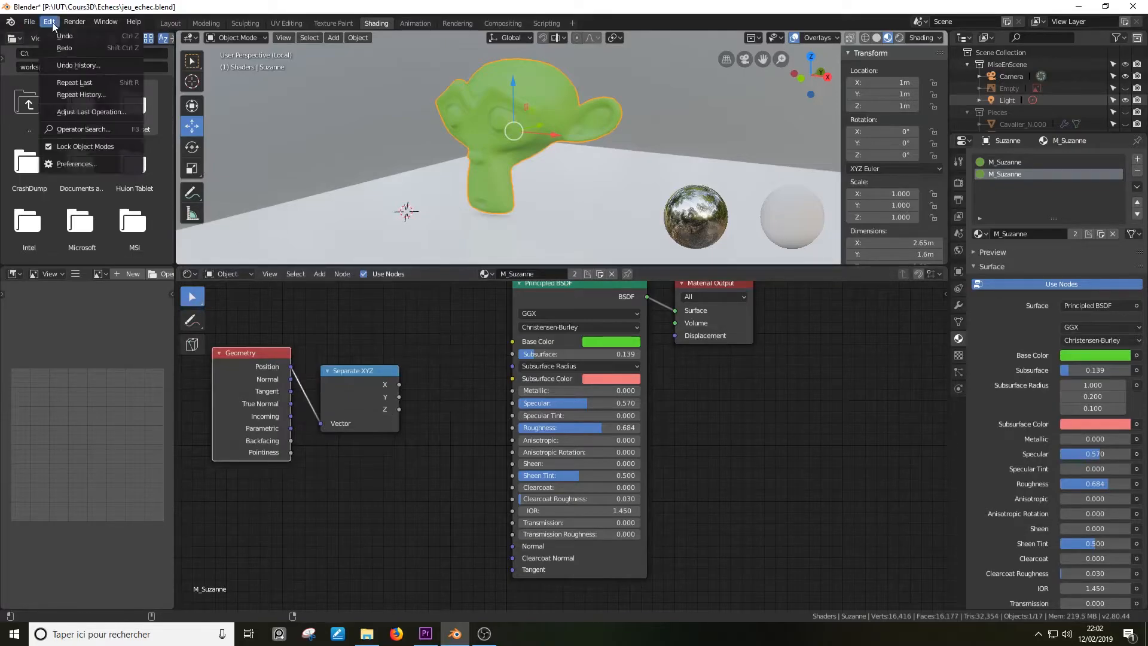
{"action": "left_click", "coordinate": [77, 164]}
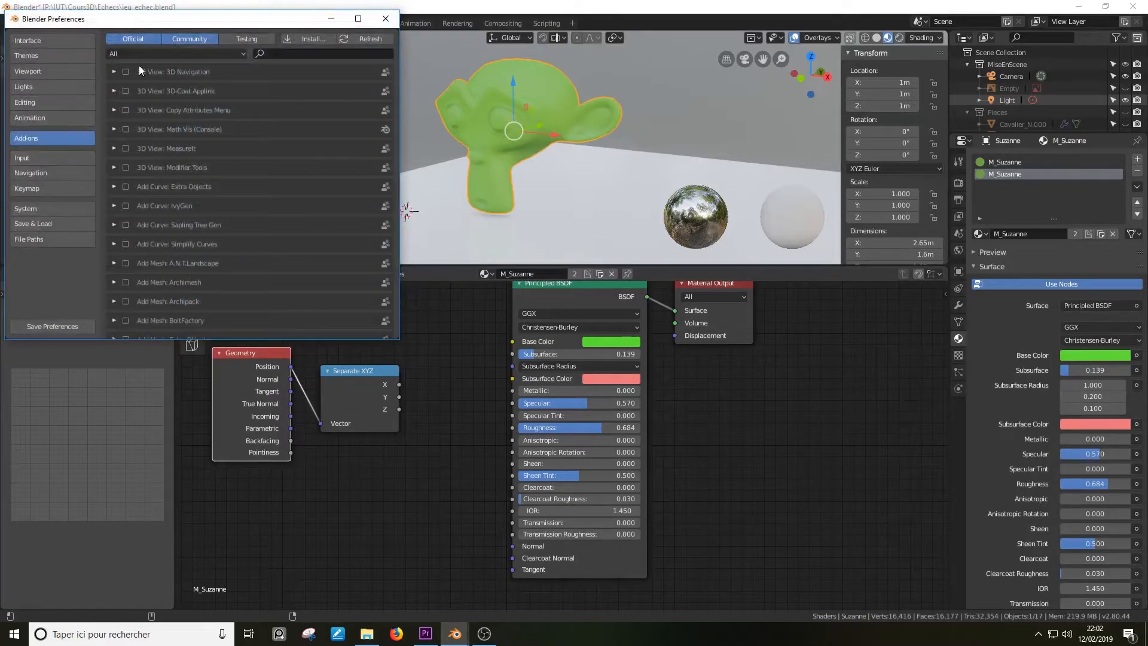
{"action": "left_click", "coordinate": [274, 52]}
{"action": "type", "text": "wra"}
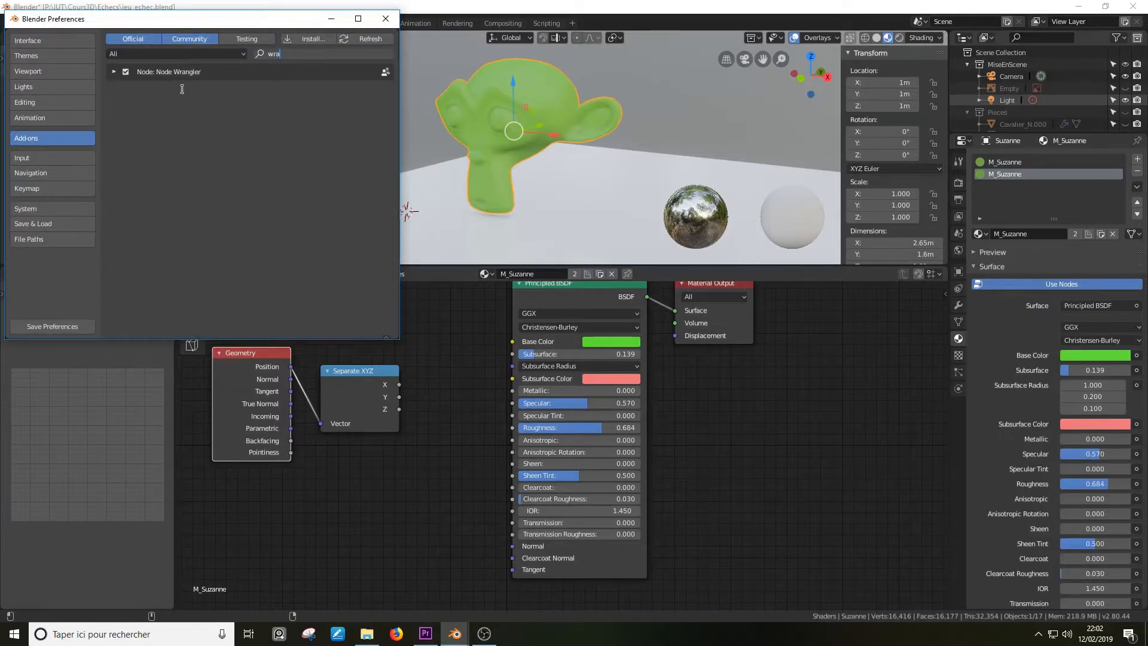
{"action": "left_click", "coordinate": [386, 18]}
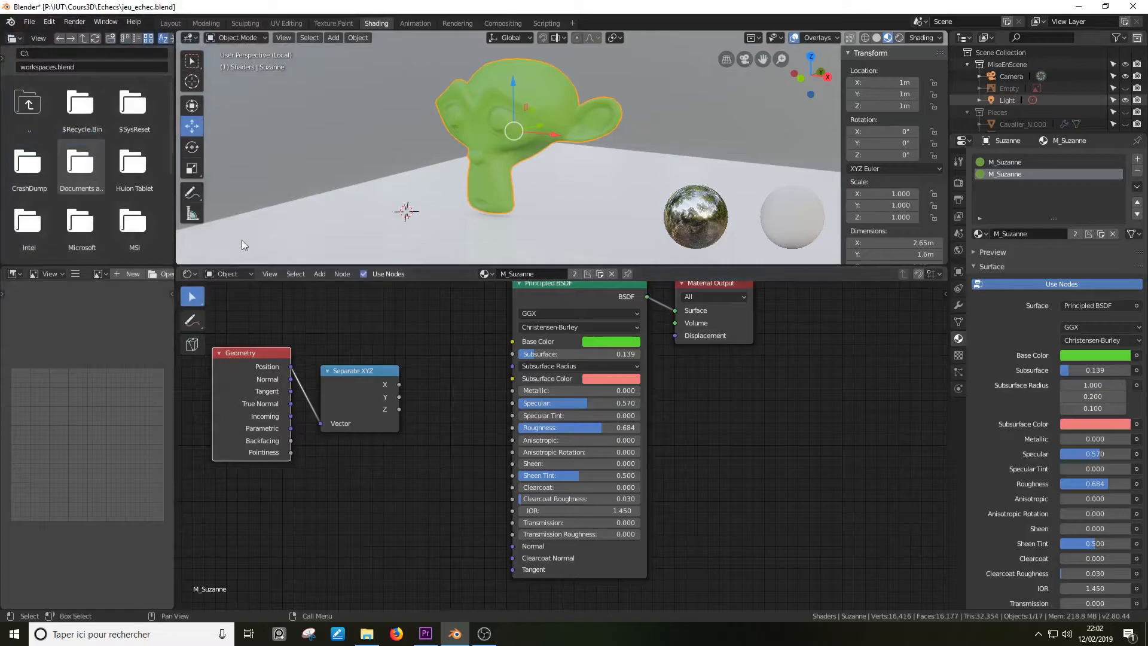
Preview the X, Y and Z outputs of the Separate XYZ node on Suzanne in turn, ending on Z.
{"action": "left_click", "coordinate": [355, 389], "text": "ctrl+shift"}
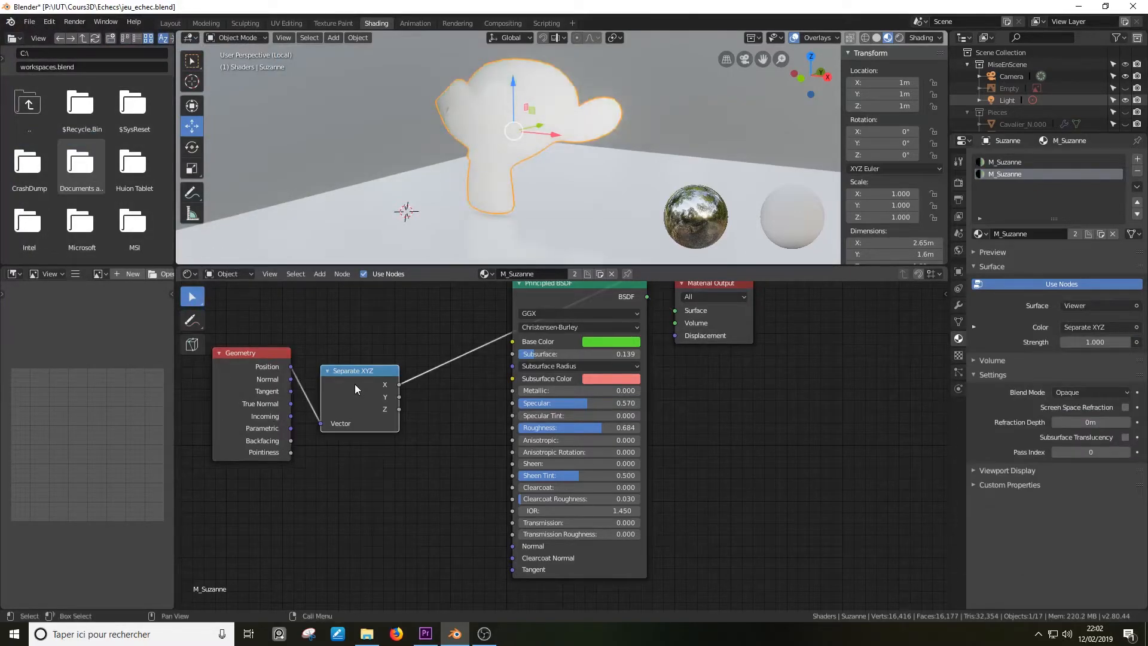
{"action": "left_click", "coordinate": [355, 389], "text": "ctrl+shift"}
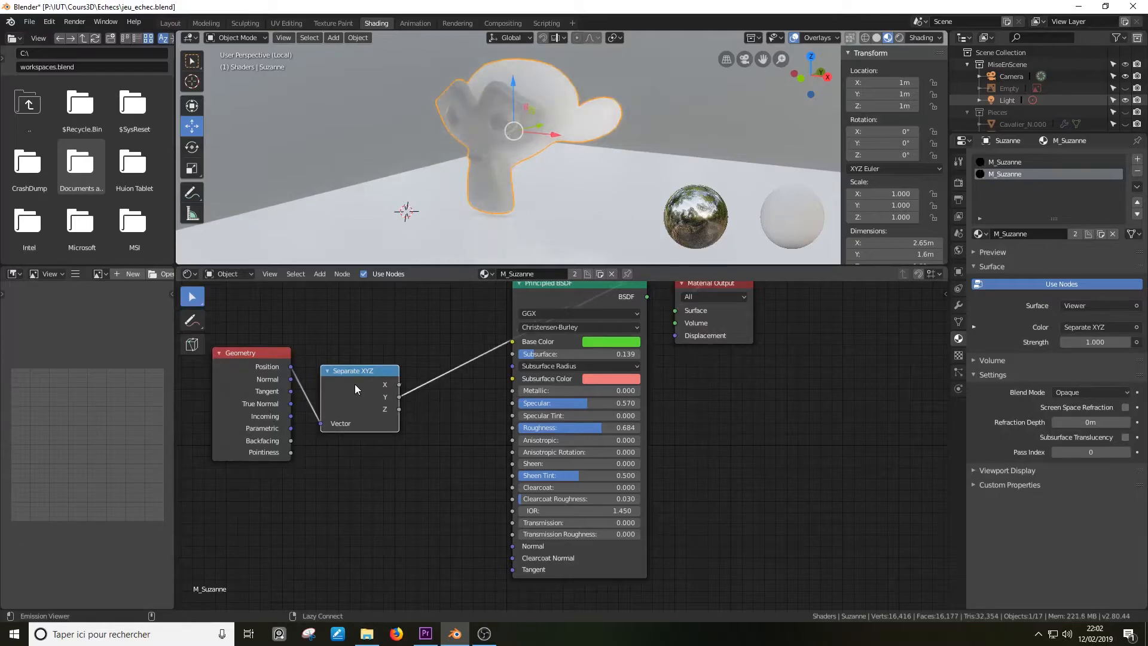
{"action": "left_click", "coordinate": [354, 384], "text": "ctrl+shift"}
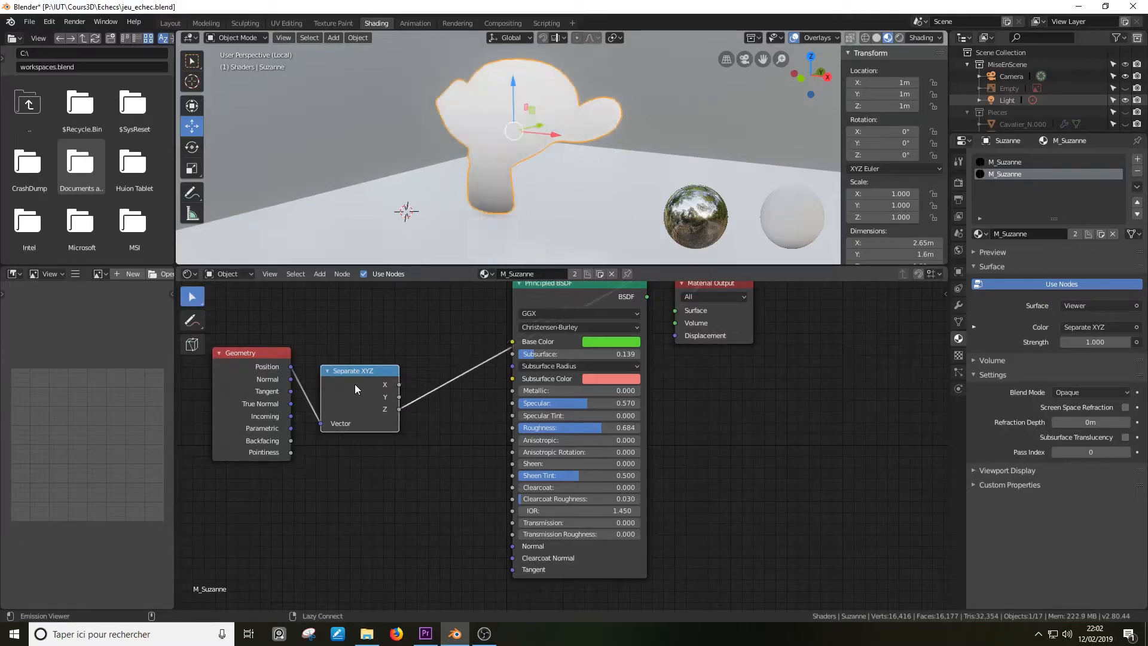
{"action": "left_click", "coordinate": [375, 383], "text": "ctrl+shift"}
{"action": "left_click", "coordinate": [375, 385], "text": "ctrl+shift"}
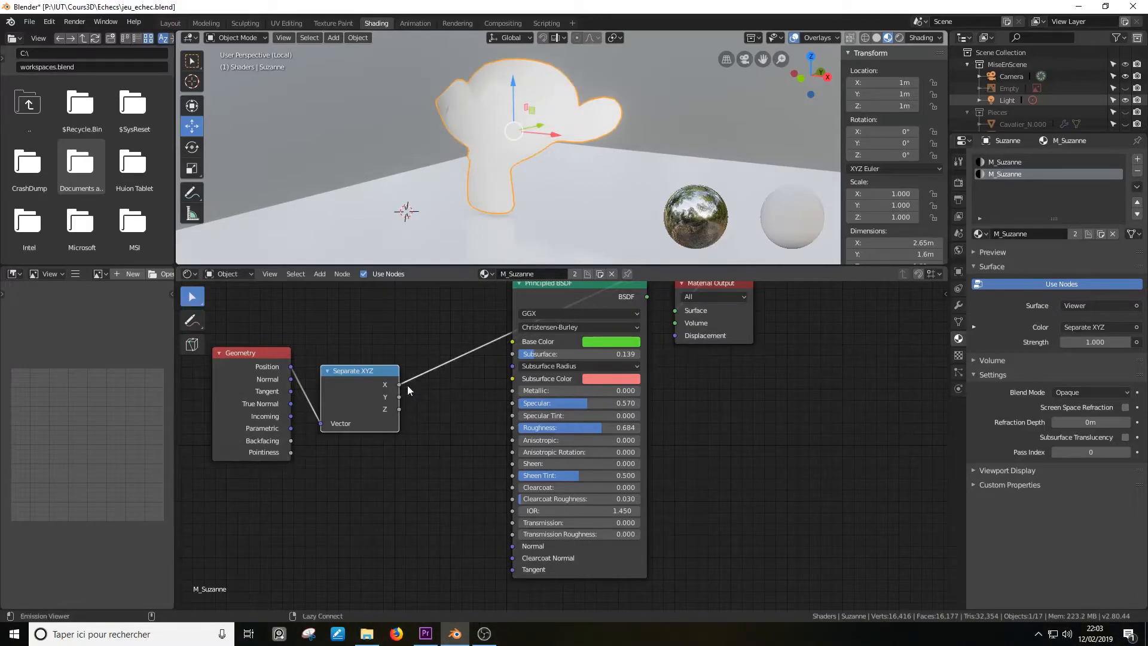
{"action": "left_click", "coordinate": [375, 386], "text": "ctrl+shift"}
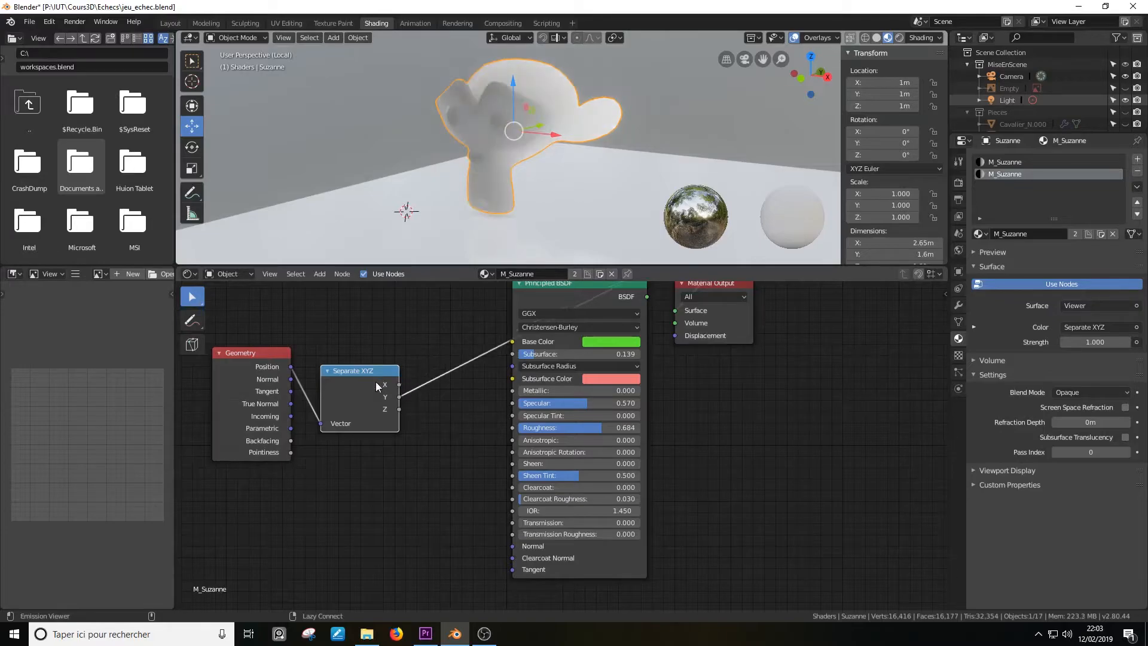
{"action": "left_click", "coordinate": [371, 385], "text": "ctrl+shift"}
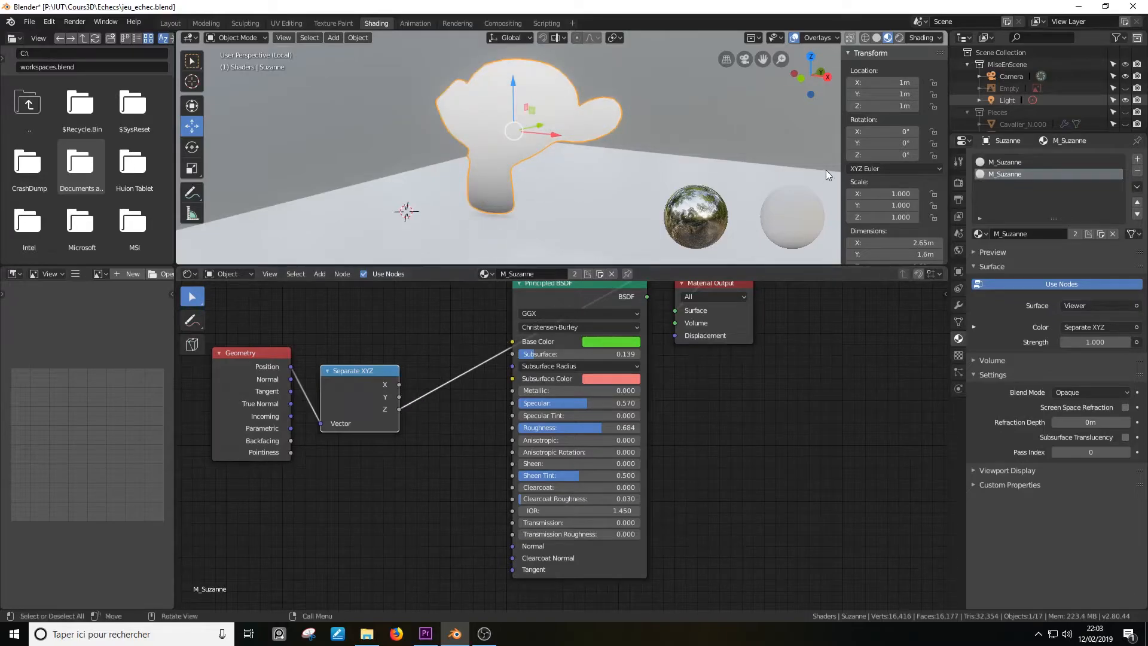
Set Suzanne's X, Y and Z location to 0 m each.
{"action": "left_click", "coordinate": [891, 82]}
{"action": "type", "text": "0"}
{"action": "key", "text": "Tab"}
{"action": "type", "text": "0"}
{"action": "key", "text": "Return"}
{"action": "middle_click_drag", "start_coordinate": [564, 171], "coordinate": [504, 175]}
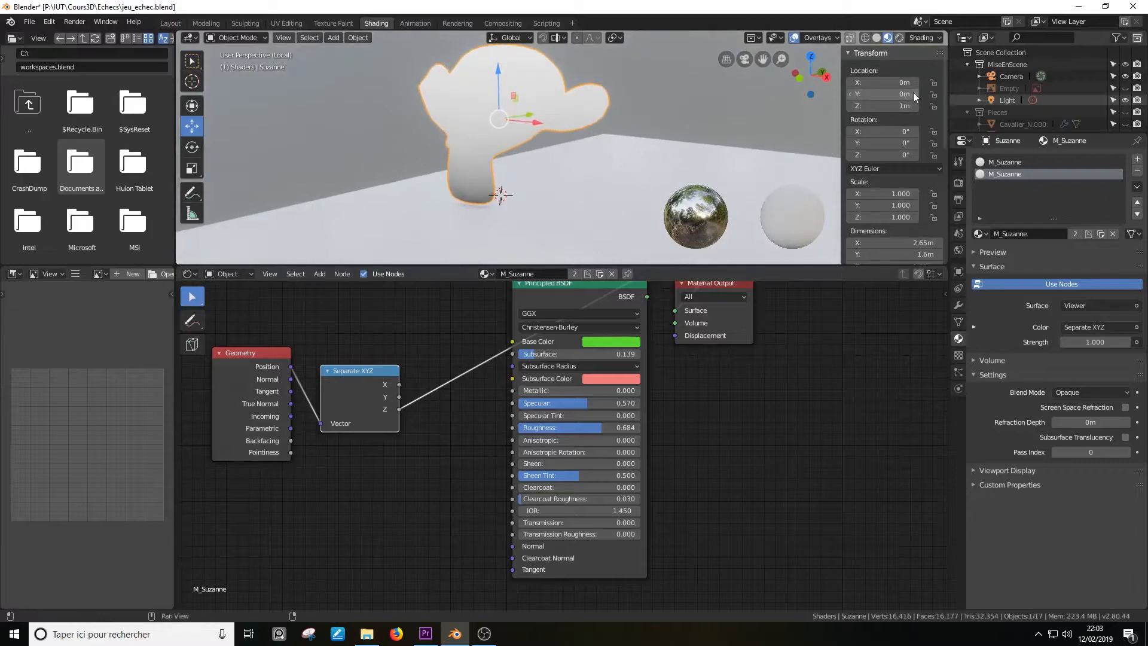
{"action": "left_click", "coordinate": [893, 106]}
{"action": "type", "text": "0"}
{"action": "key", "text": "Return"}
{"action": "middle_click_drag", "start_coordinate": [604, 171], "coordinate": [632, 170]}
{"action": "scroll", "coordinate": [646, 179], "scroll_direction": "down", "scroll_amount": 6}
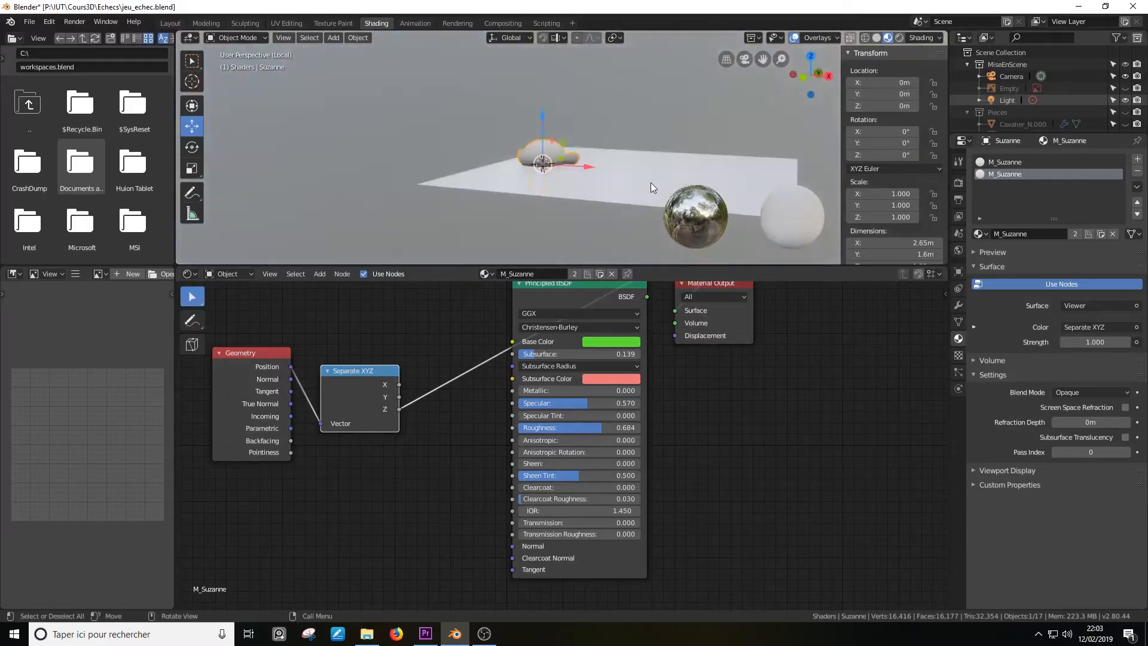
Delete the ground plane and reselect Suzanne to examine the Z gradient on the head from several angles.
{"action": "left_click", "coordinate": [650, 181]}
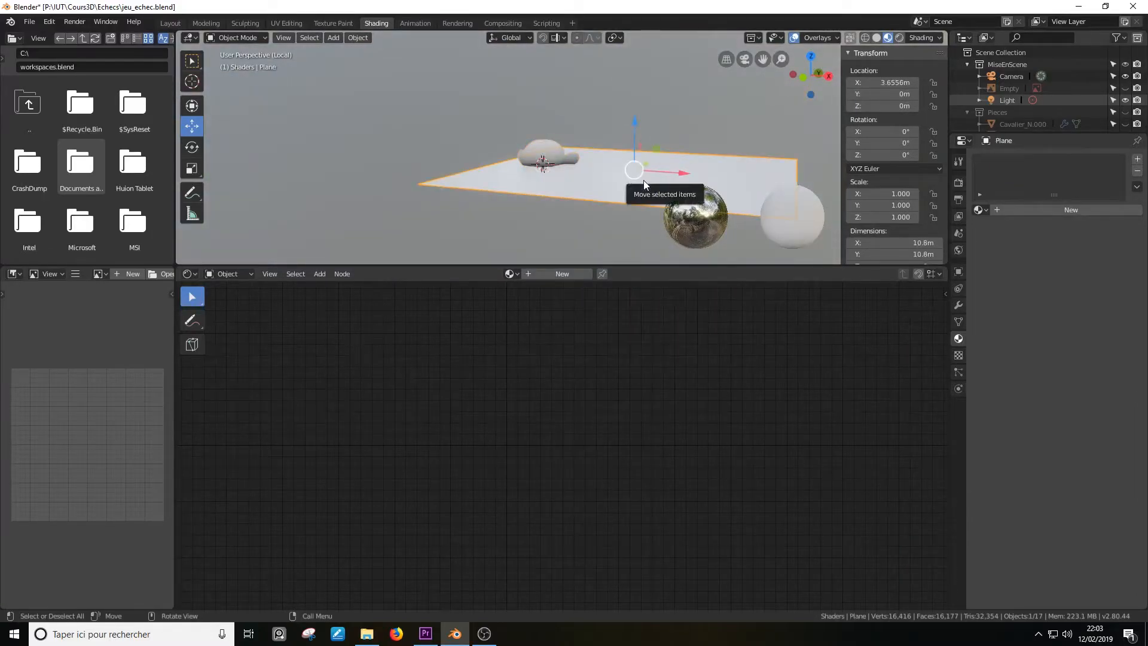
{"action": "key", "text": "Delete"}
{"action": "scroll", "coordinate": [520, 145], "scroll_direction": "up", "scroll_amount": 5}
{"action": "left_click", "coordinate": [542, 167]}
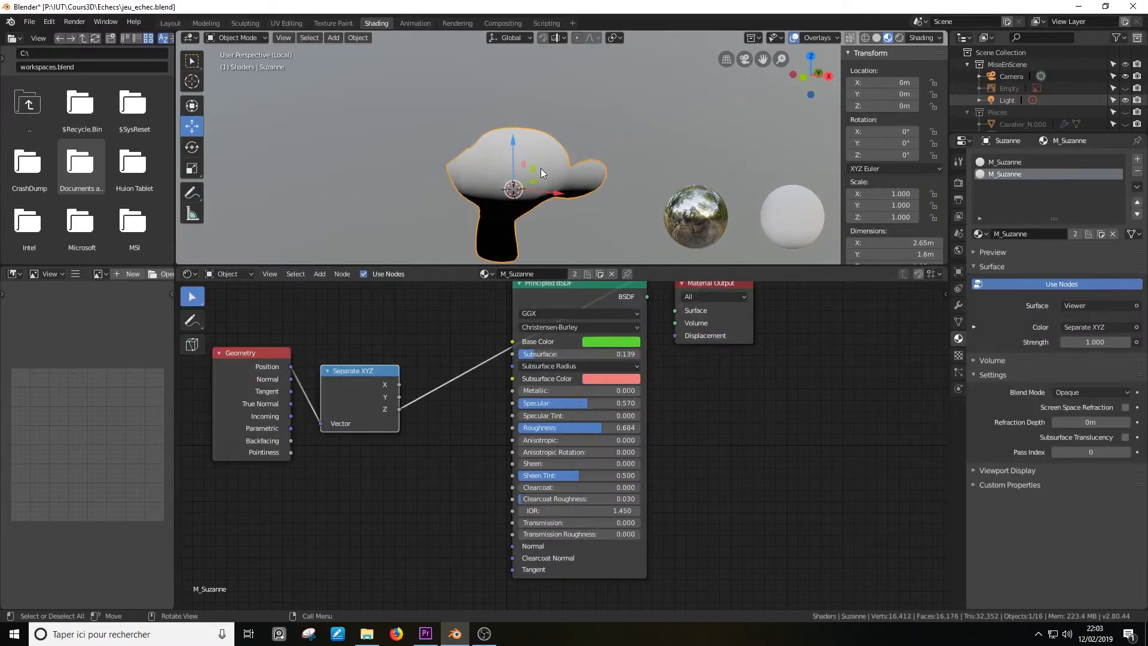
{"action": "middle_click_drag", "start_coordinate": [570, 167], "coordinate": [586, 165], "text": "shift"}
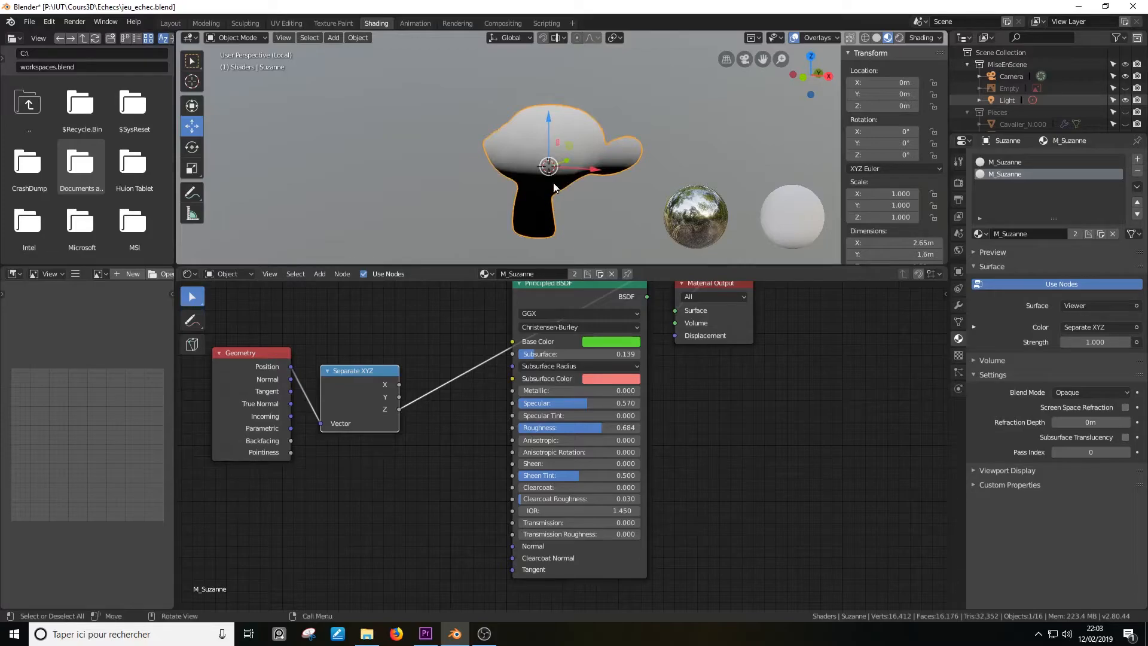
{"action": "middle_click_drag", "start_coordinate": [563, 117], "coordinate": [515, 134]}
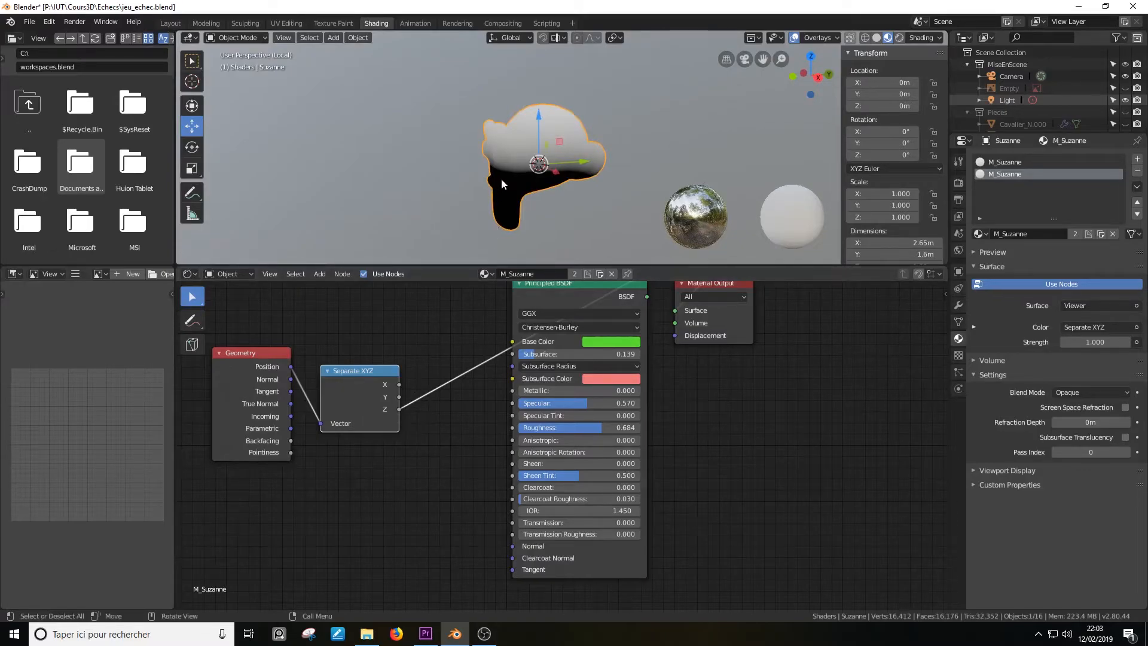
{"action": "middle_click_drag", "start_coordinate": [511, 142], "coordinate": [551, 153]}
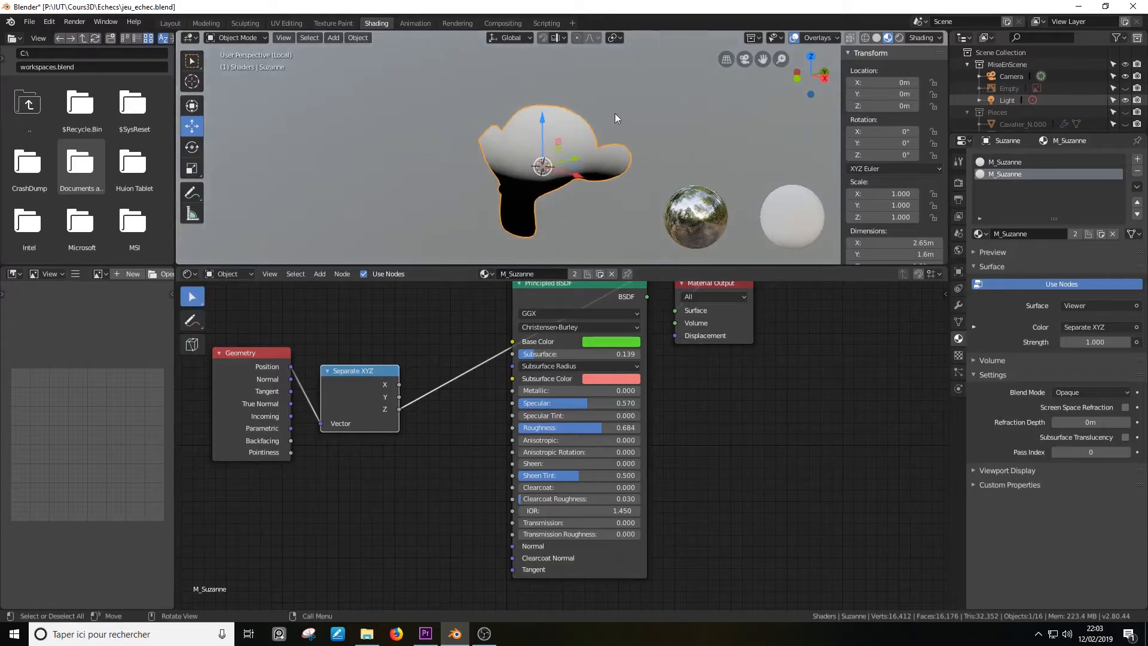
Nudge Suzanne up about 0.008 m along Z, and try a move of about -0.21 m along X and undo it.
{"action": "mouse_move", "coordinate": [544, 120]}
{"action": "left_mouse_down"}
{"action": "mouse_move", "coordinate": [539, 178]}
{"action": "mouse_move", "coordinate": [558, 57]}
{"action": "mouse_move", "coordinate": [561, 91]}
{"action": "mouse_move", "coordinate": [545, 116]}
{"action": "left_mouse_up"}
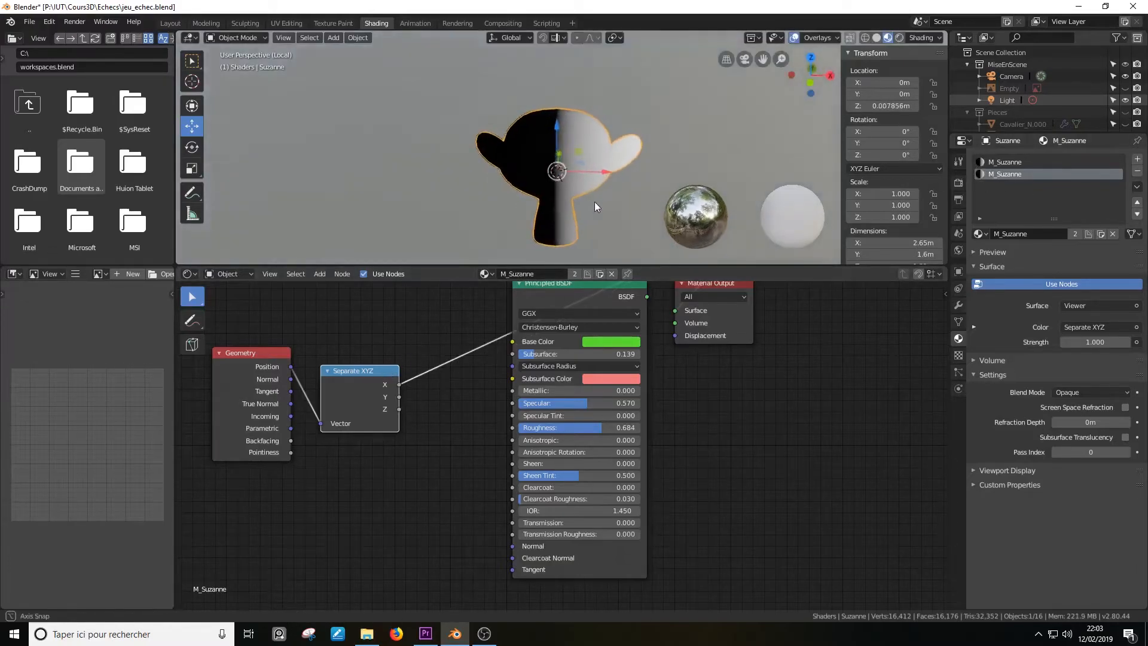
{"action": "mouse_move", "coordinate": [609, 168]}
{"action": "left_mouse_down"}
{"action": "mouse_move", "coordinate": [548, 174]}
{"action": "mouse_move", "coordinate": [627, 173]}
{"action": "mouse_move", "coordinate": [577, 173]}
{"action": "mouse_move", "coordinate": [596, 173]}
{"action": "left_mouse_up"}
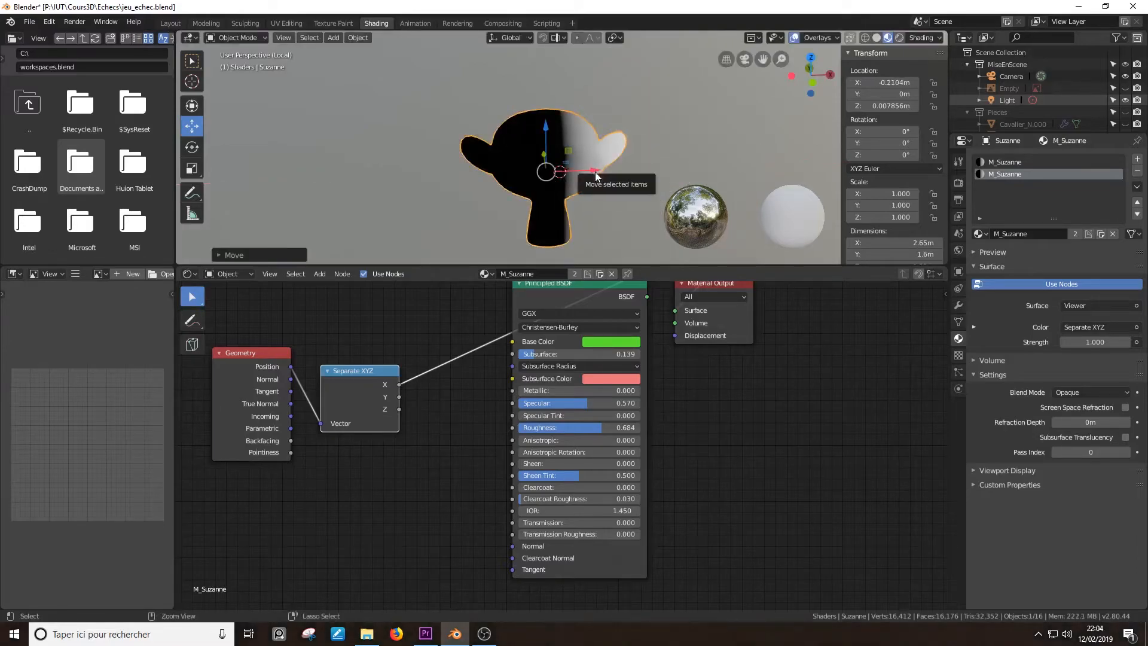
{"action": "key", "text": "ctrl+z"}
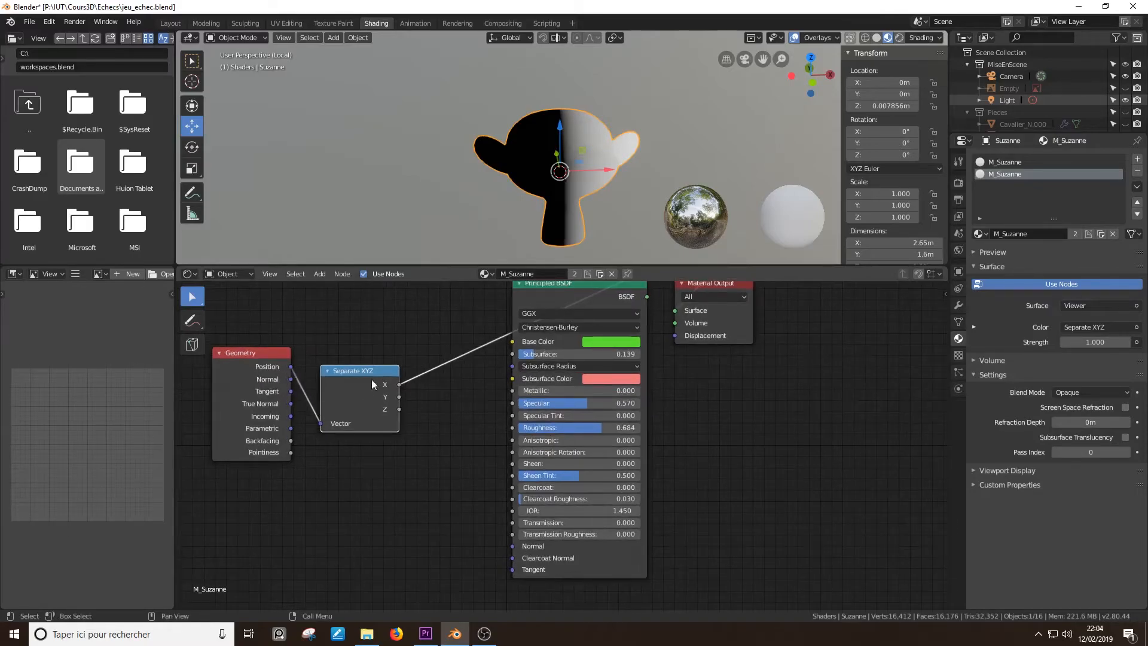
Preview the Geometry node's Position output followed by its Normal output, and examine the normal colors on Suzanne from several angles.
{"action": "left_click", "coordinate": [259, 367]}
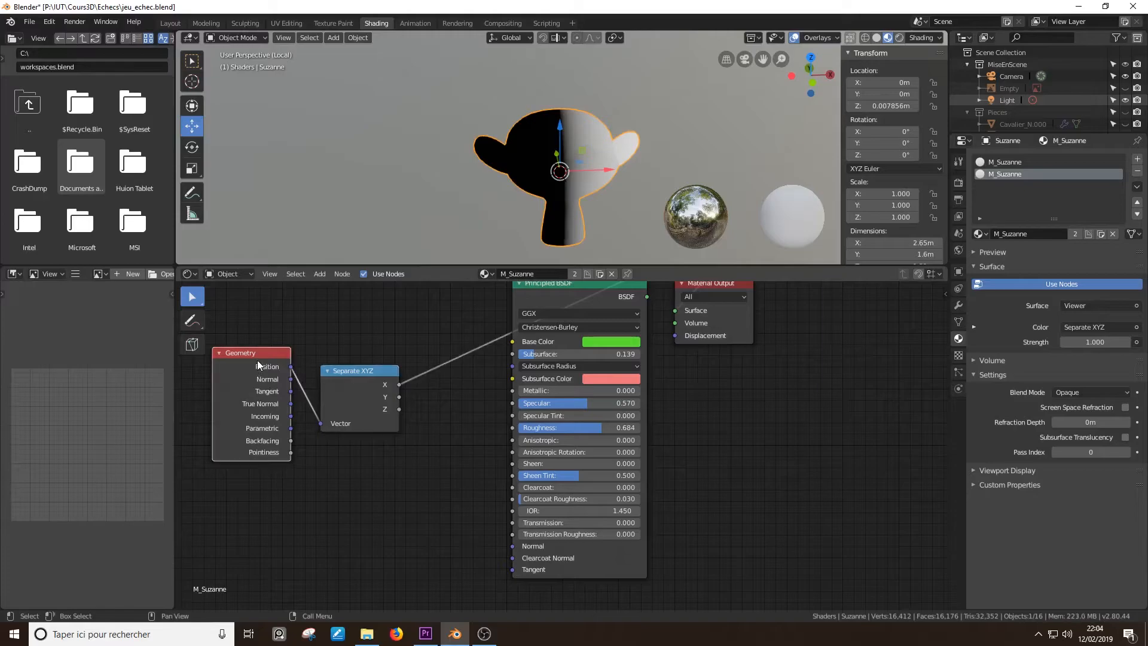
{"action": "left_click", "coordinate": [256, 371], "text": "ctrl+shift"}
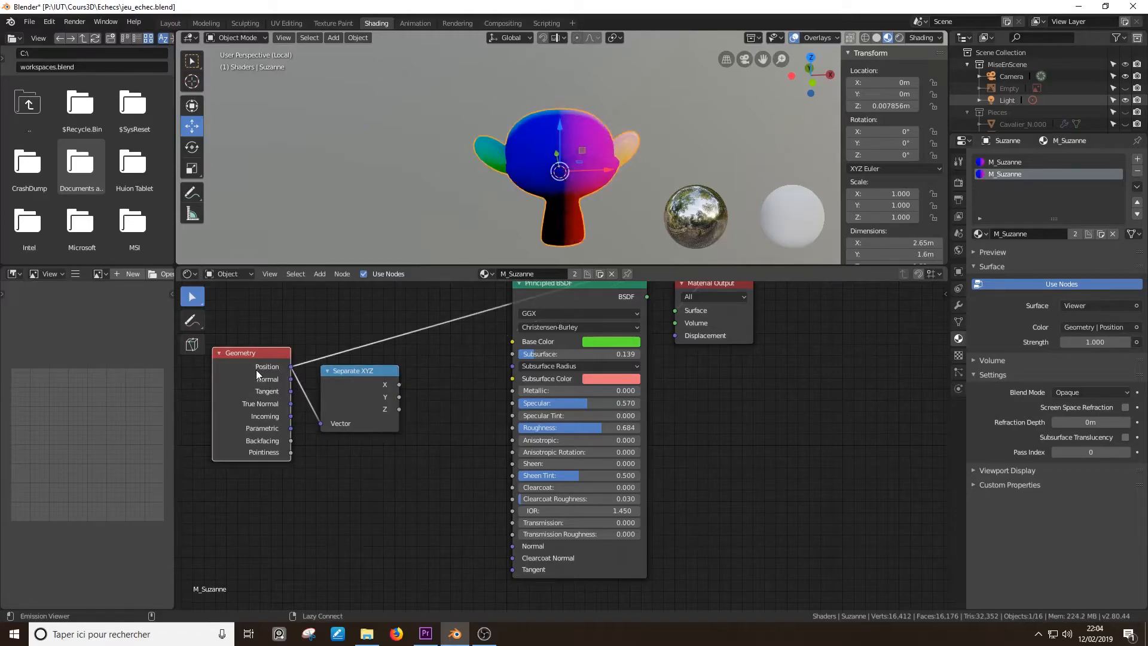
{"action": "left_click", "coordinate": [256, 371], "text": "ctrl+shift"}
{"action": "middle_click_drag", "start_coordinate": [598, 137], "coordinate": [521, 142]}
{"action": "middle_click_drag", "start_coordinate": [603, 156], "coordinate": [641, 167]}
{"action": "scroll", "coordinate": [618, 162], "scroll_direction": "up", "scroll_amount": 2}
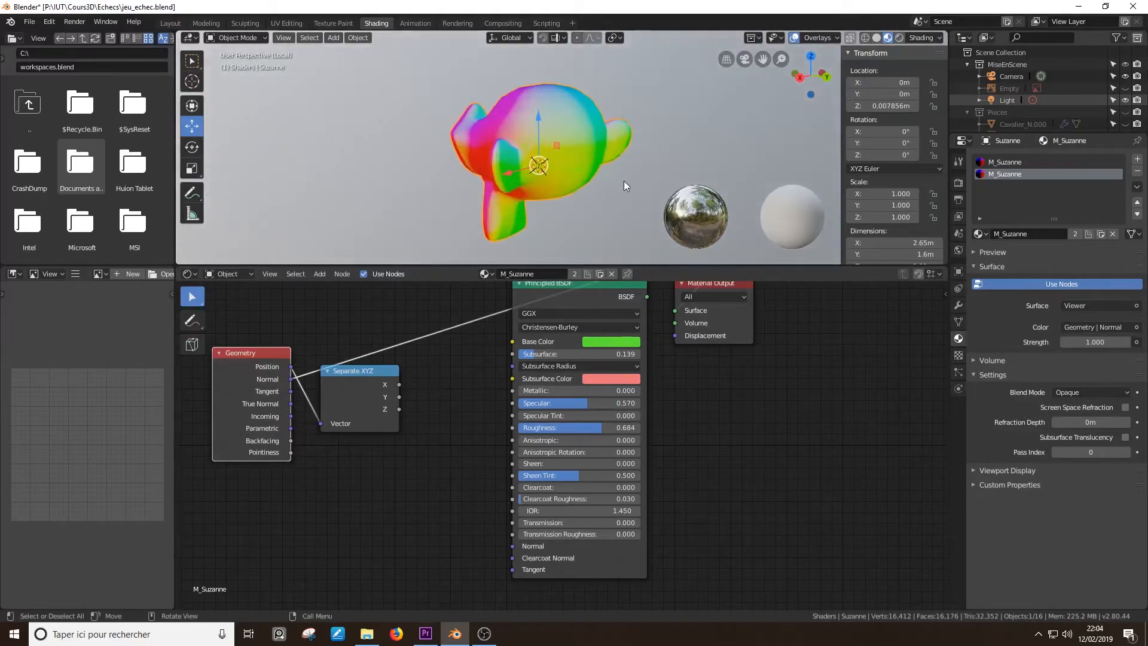
{"action": "middle_click_drag", "start_coordinate": [611, 177], "coordinate": [686, 228]}
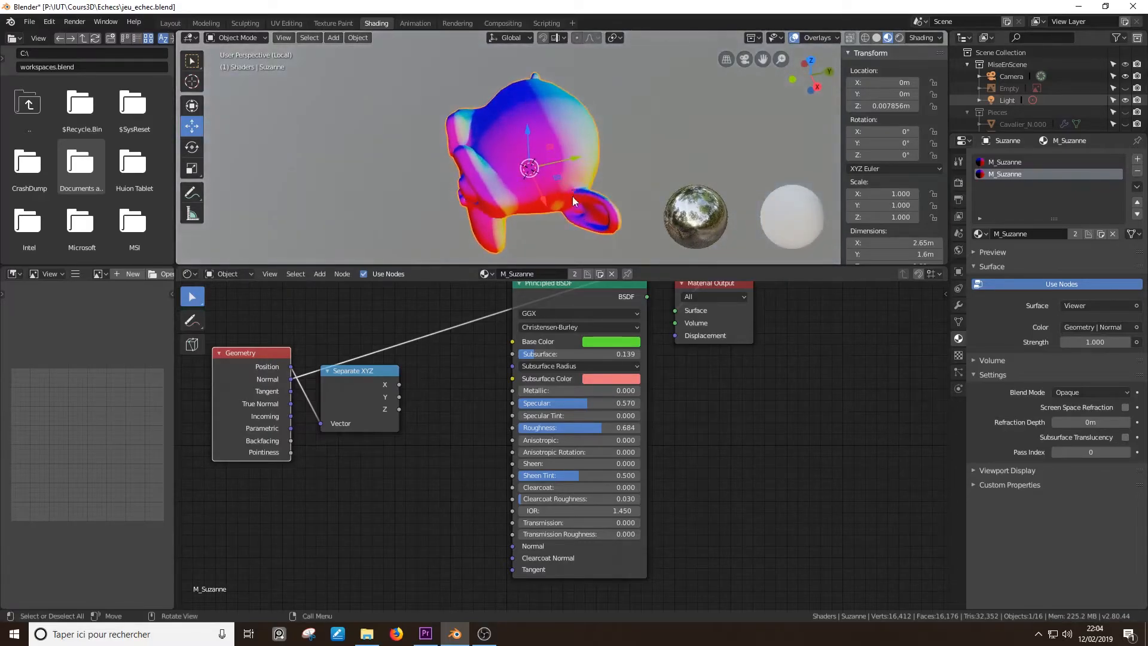
{"action": "middle_click_drag", "start_coordinate": [555, 152], "coordinate": [608, 127]}
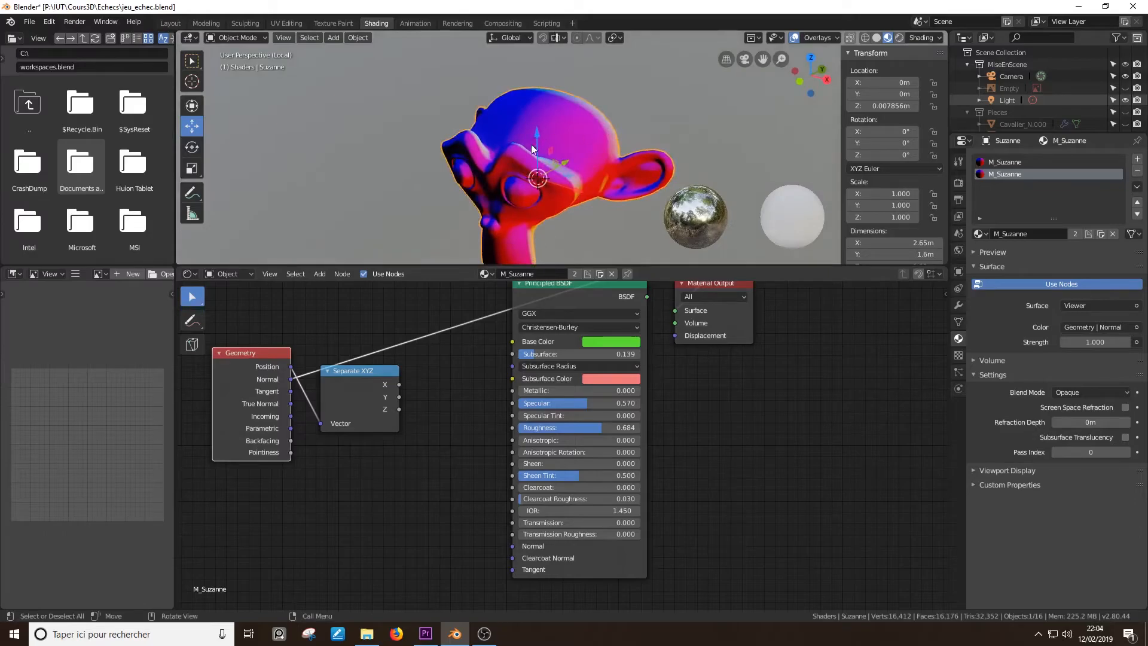
{"action": "middle_click_drag", "start_coordinate": [533, 108], "coordinate": [484, 197]}
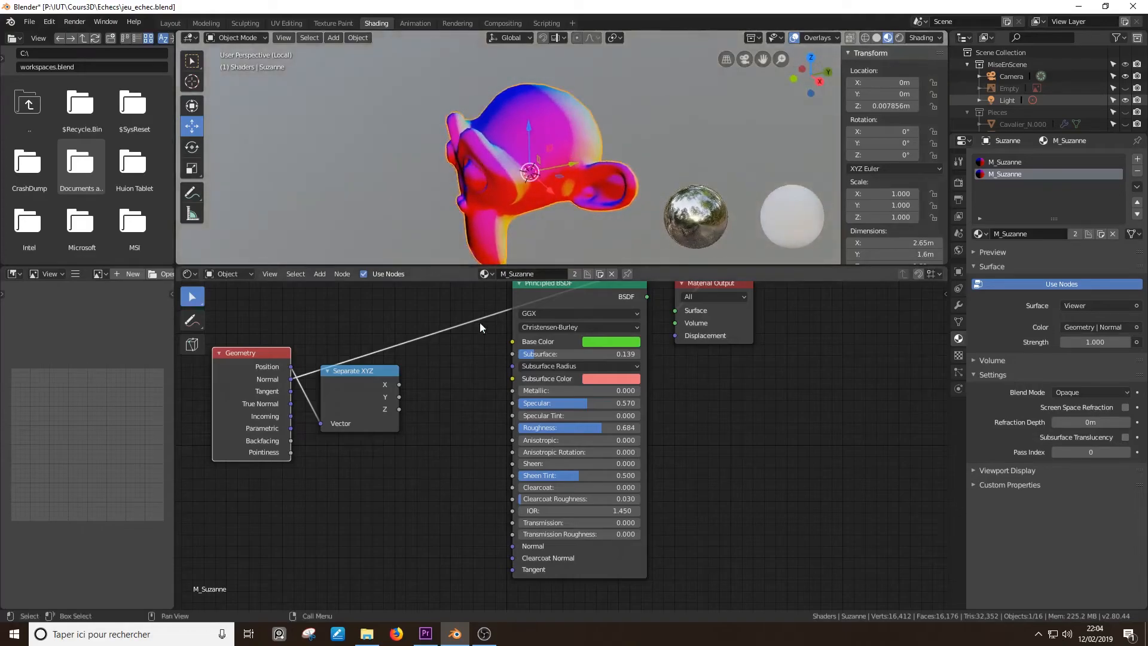
Connect Geometry's Normal output to the Separate XYZ node's Vector input and preview its outputs in turn, ending on Z.
{"action": "left_click", "coordinate": [347, 390], "text": "ctrl+shift"}
{"action": "mouse_move", "coordinate": [533, 163]}
{"action": "middle_mouse_down"}
{"action": "mouse_move", "coordinate": [687, 164]}
{"action": "mouse_move", "coordinate": [591, 177]}
{"action": "mouse_move", "coordinate": [455, 148]}
{"action": "mouse_move", "coordinate": [448, 131]}
{"action": "middle_mouse_up"}
{"action": "left_click", "coordinate": [363, 382], "text": "ctrl+shift"}
{"action": "left_click", "coordinate": [372, 386], "text": "ctrl+shift"}
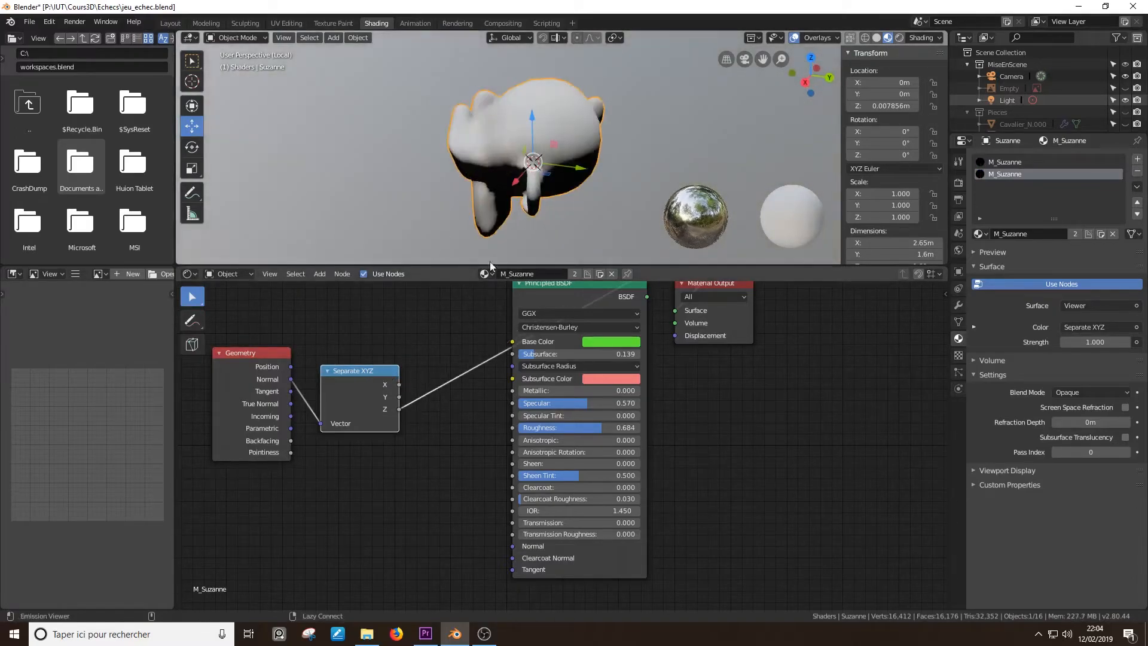
Move Suzanne in the YZ plane to a location of about Y 0.49 m and Z 0.06 m.
{"action": "left_click_drag", "start_coordinate": [554, 145], "coordinate": [596, 145]}
{"action": "scroll", "coordinate": [519, 121], "scroll_direction": "up", "scroll_amount": 1}
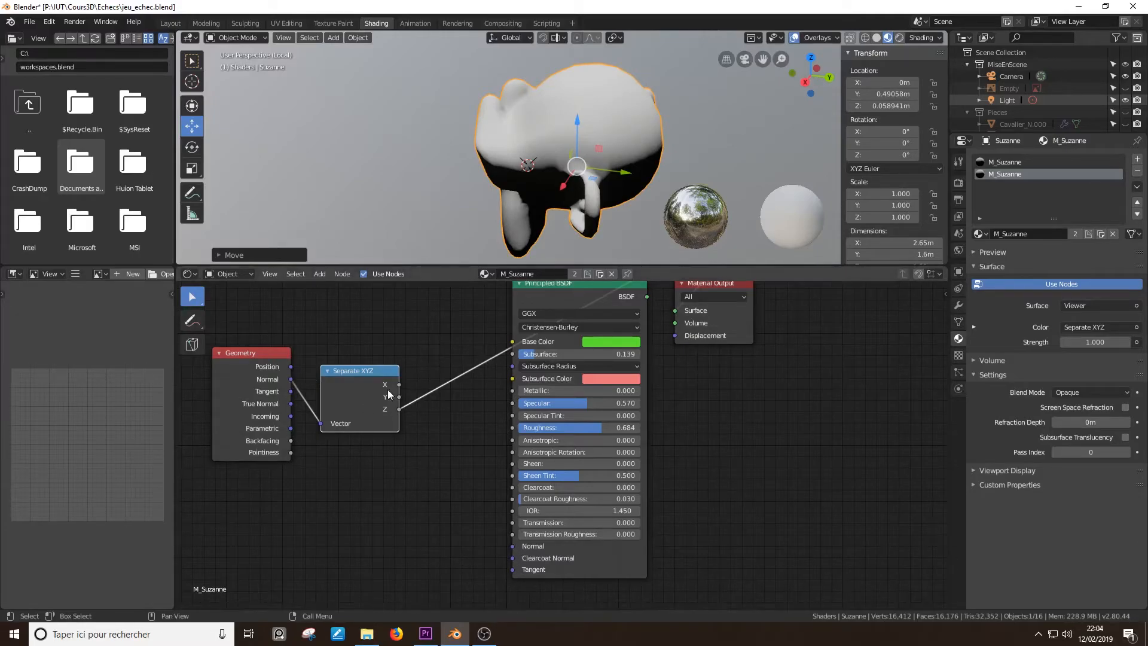
Delete the Separate XYZ node and the Geometry node from the M_Suzanne material.
{"action": "key", "text": "x"}
{"action": "left_click", "coordinate": [254, 365]}
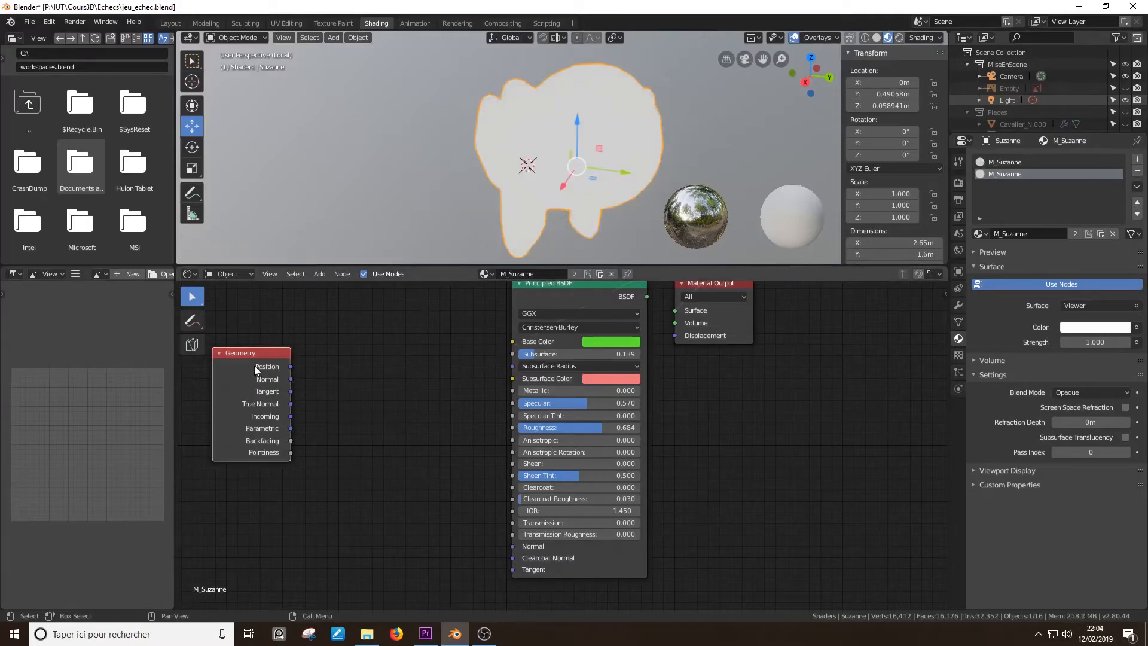
{"action": "key", "text": "x"}
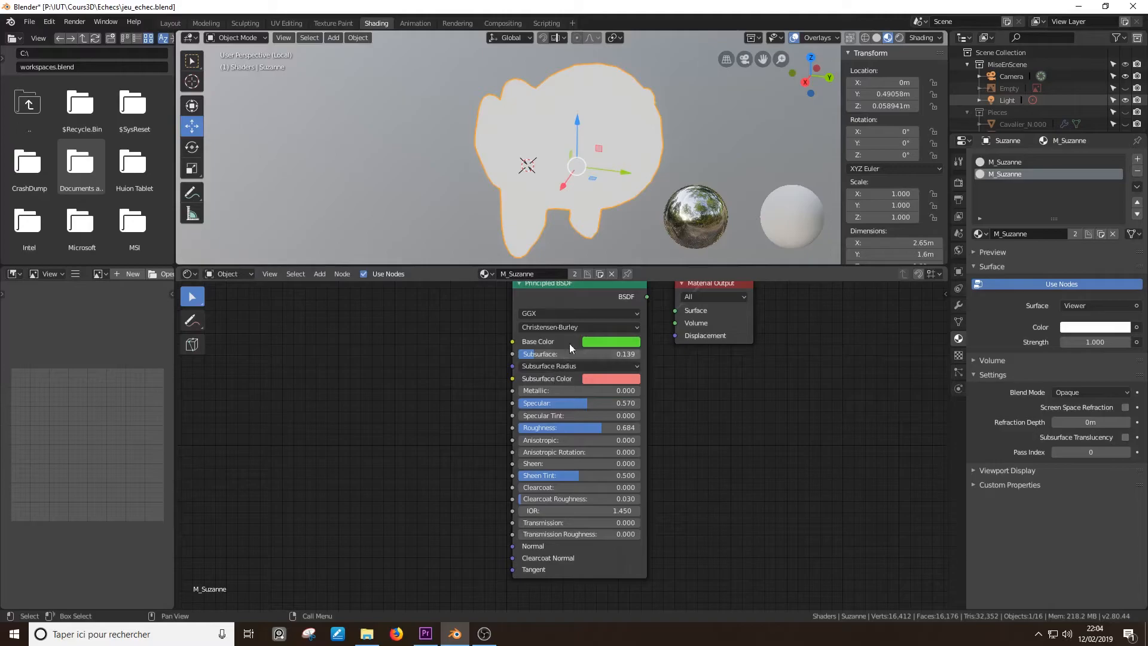
Delete the Viewer node and connect the Principled BSDF's BSDF output to the Material Output's Surface input.
{"action": "middle_click_drag", "start_coordinate": [439, 396], "coordinate": [439, 449]}
{"action": "scroll", "coordinate": [439, 449], "scroll_direction": "down", "scroll_amount": 1}
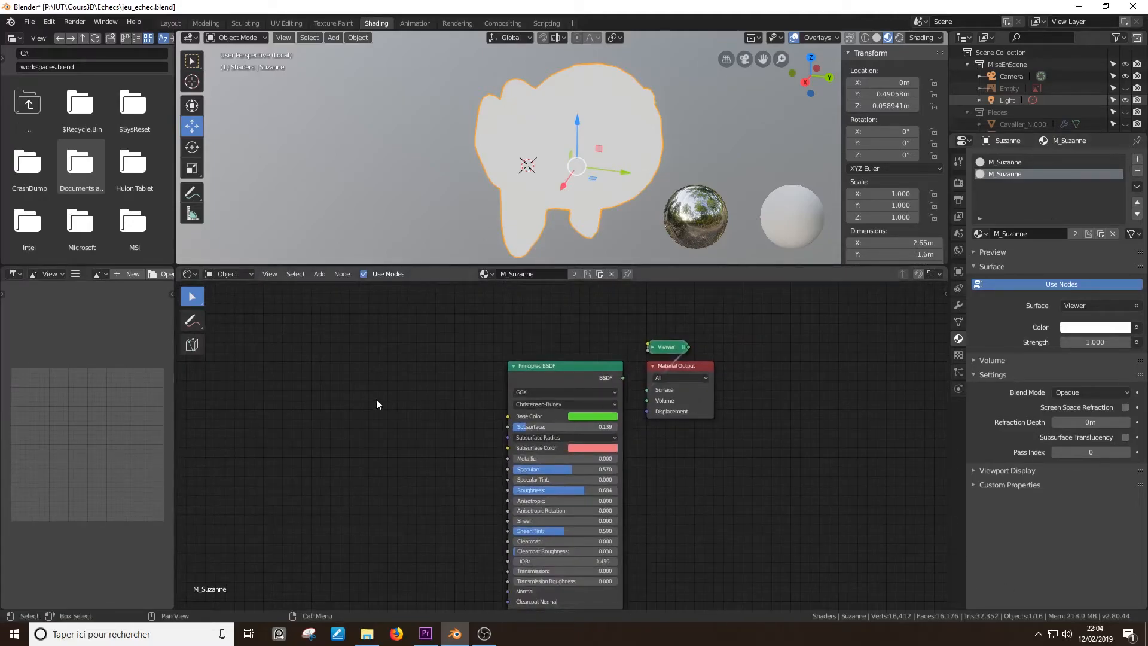
{"action": "middle_click_drag", "start_coordinate": [384, 403], "coordinate": [412, 374]}
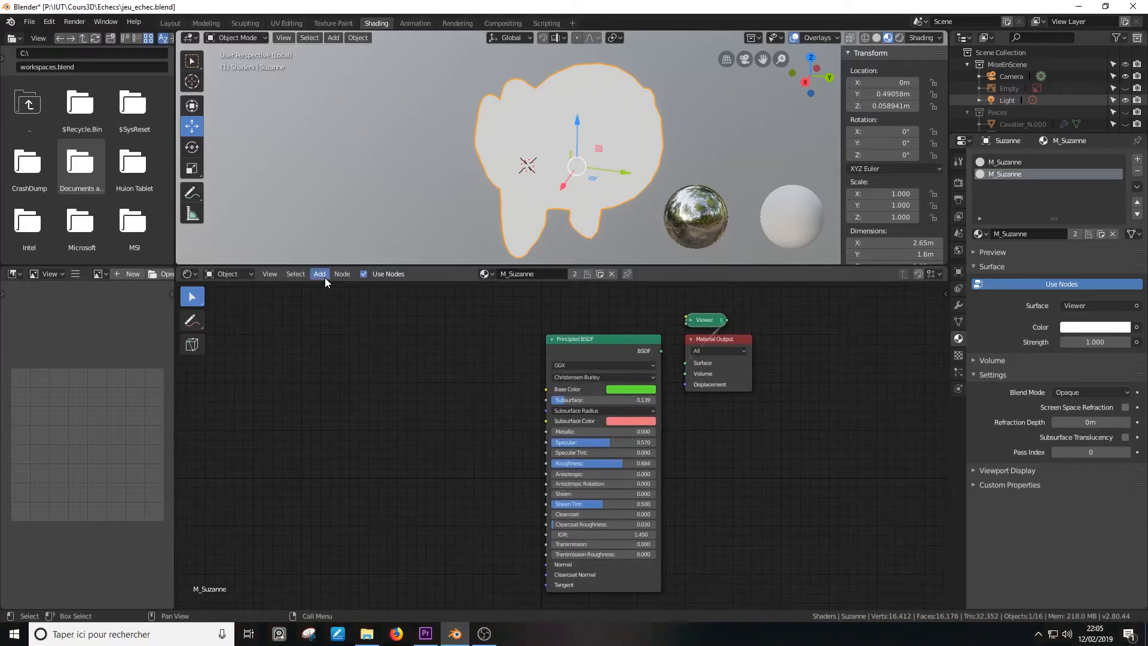
{"action": "left_click", "coordinate": [702, 320]}
{"action": "key", "text": "x"}
{"action": "left_click_drag", "start_coordinate": [664, 350], "coordinate": [685, 363]}
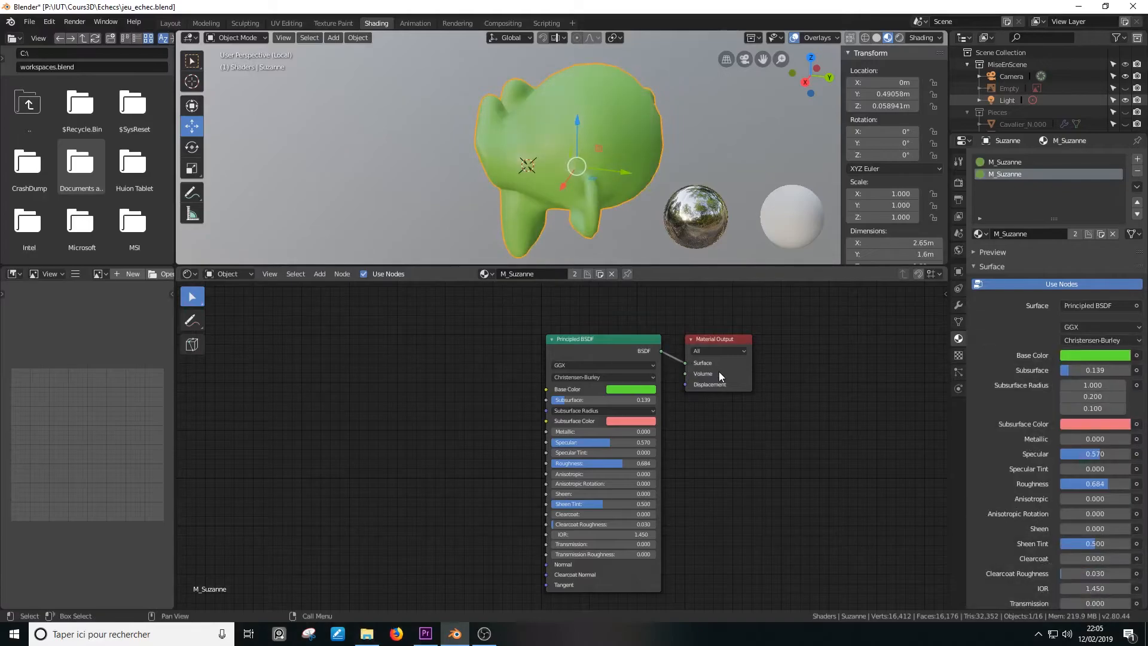
Look at the Material Output's render target options and move the node farther away from the Principled BSDF.
{"action": "scroll", "coordinate": [717, 362], "scroll_direction": "up", "scroll_amount": 1}
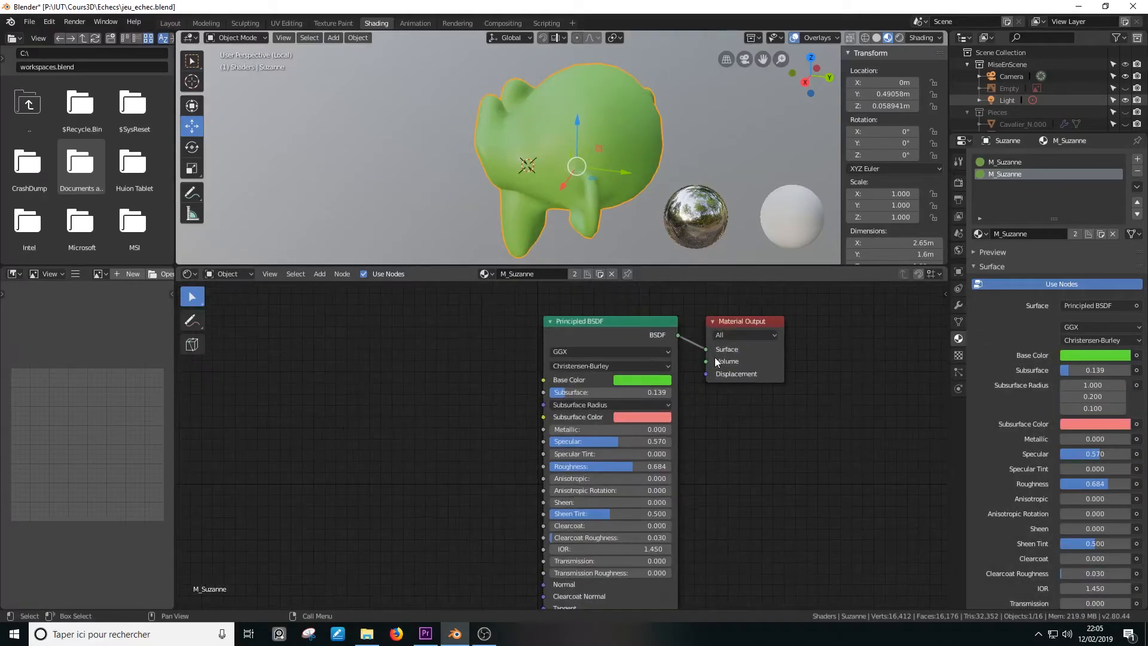
{"action": "left_click", "coordinate": [752, 335]}
{"action": "scroll", "coordinate": [674, 368], "scroll_direction": "down", "scroll_amount": 3}
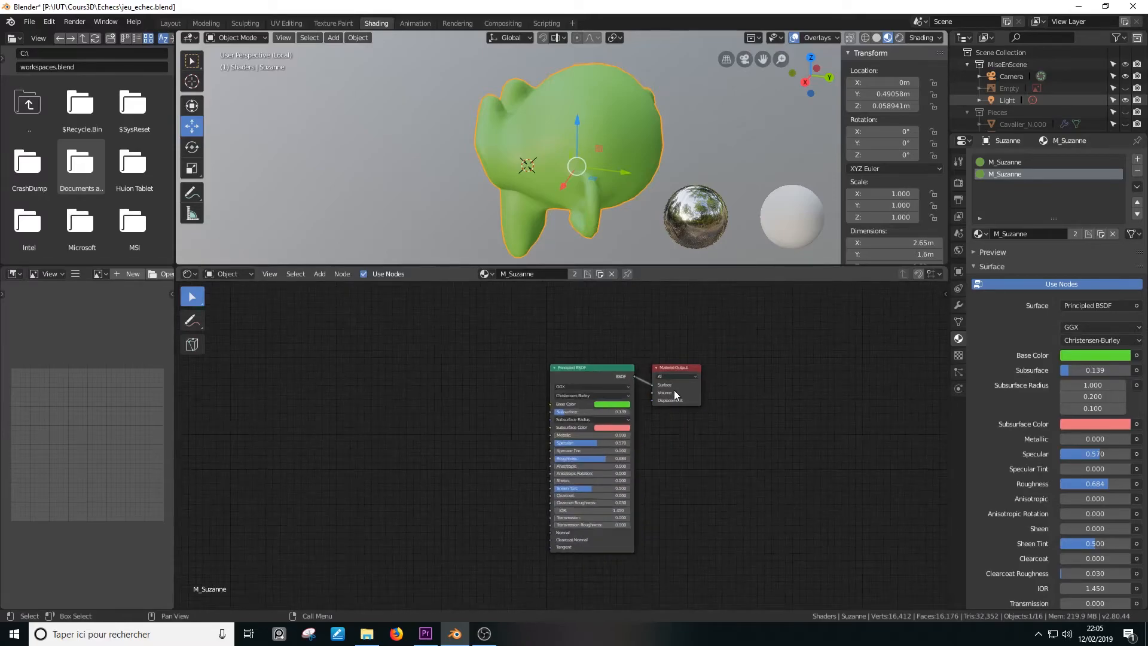
{"action": "left_click_drag", "start_coordinate": [687, 369], "coordinate": [768, 353]}
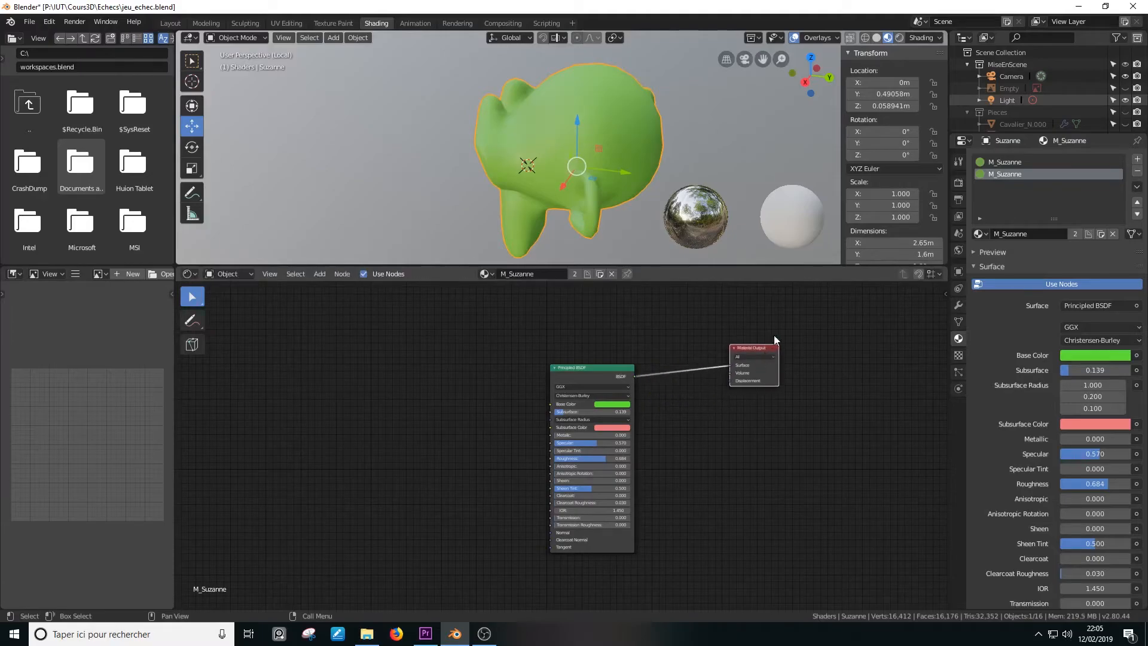
Add a second Material Output node below the first, targeting Eevee with the original output and Cycles with the new one.
{"action": "key", "text": "shift+a"}
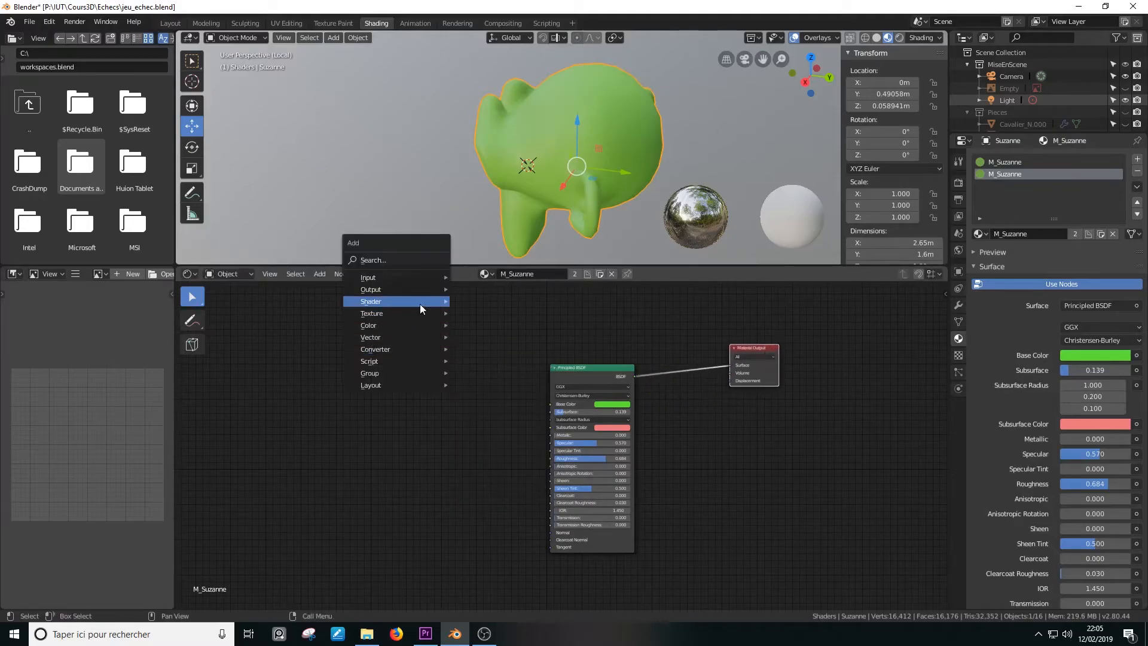
{"action": "mouse_move", "coordinate": [416, 292]}
{"action": "left_click", "coordinate": [474, 289]}
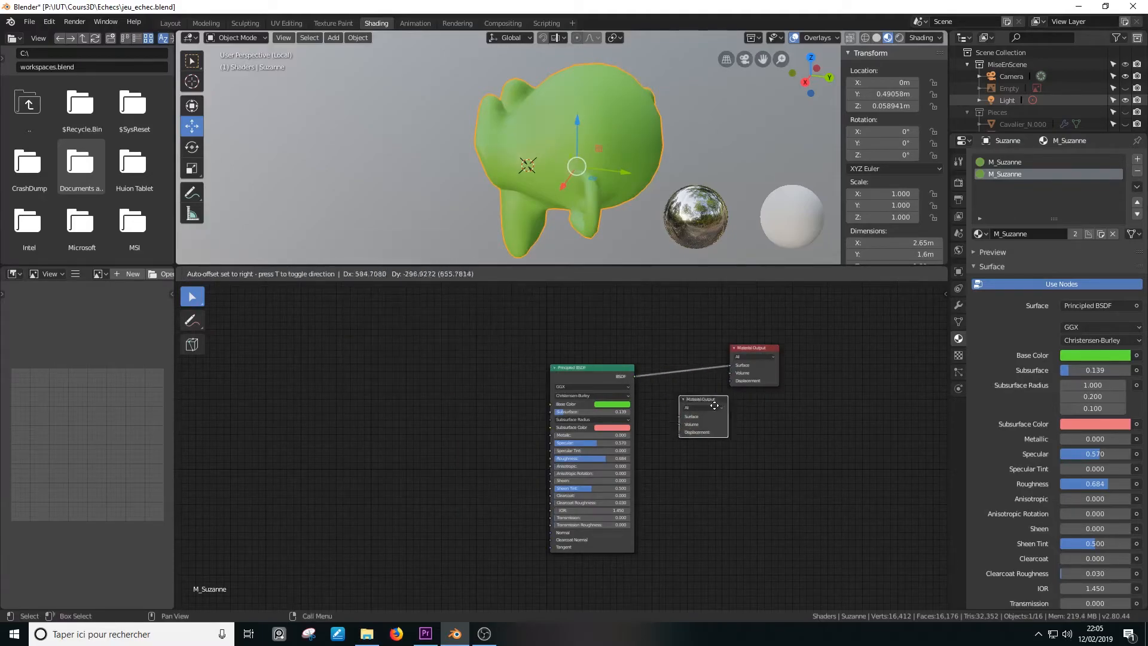
{"action": "left_click", "coordinate": [755, 421]}
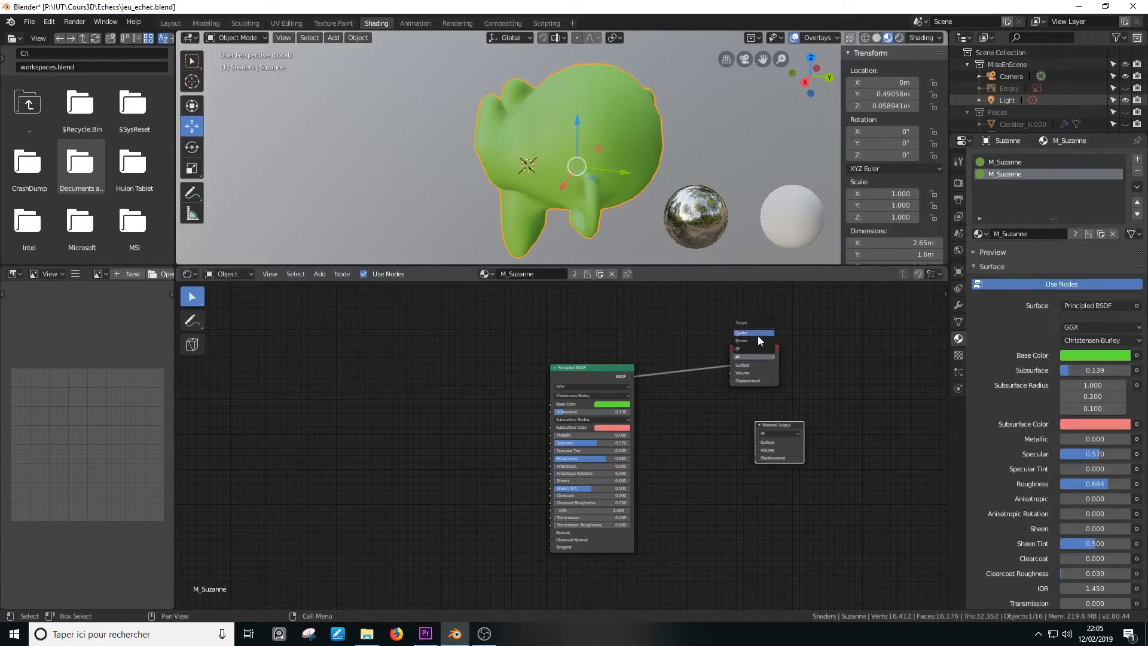
{"action": "left_click", "coordinate": [755, 344]}
{"action": "middle_click_drag", "start_coordinate": [693, 407], "coordinate": [661, 311]}
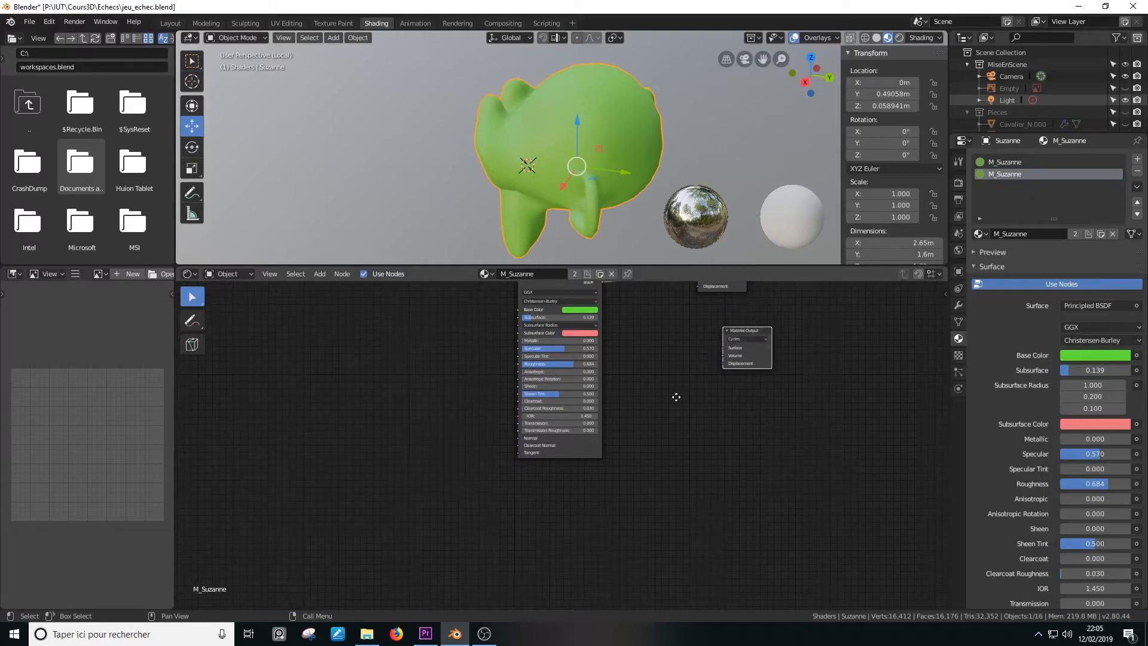
{"action": "middle_click_drag", "start_coordinate": [677, 393], "coordinate": [675, 418]}
{"action": "key", "text": "shift+a"}
{"action": "mouse_move", "coordinate": [627, 523]}
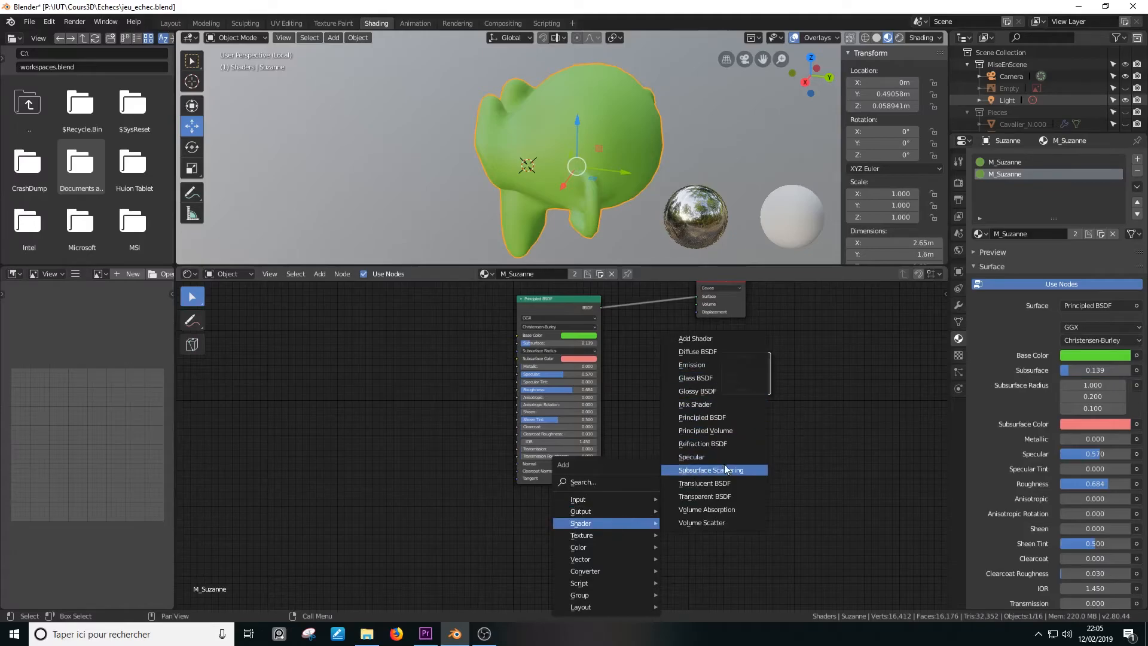
{"action": "left_click", "coordinate": [706, 431]}
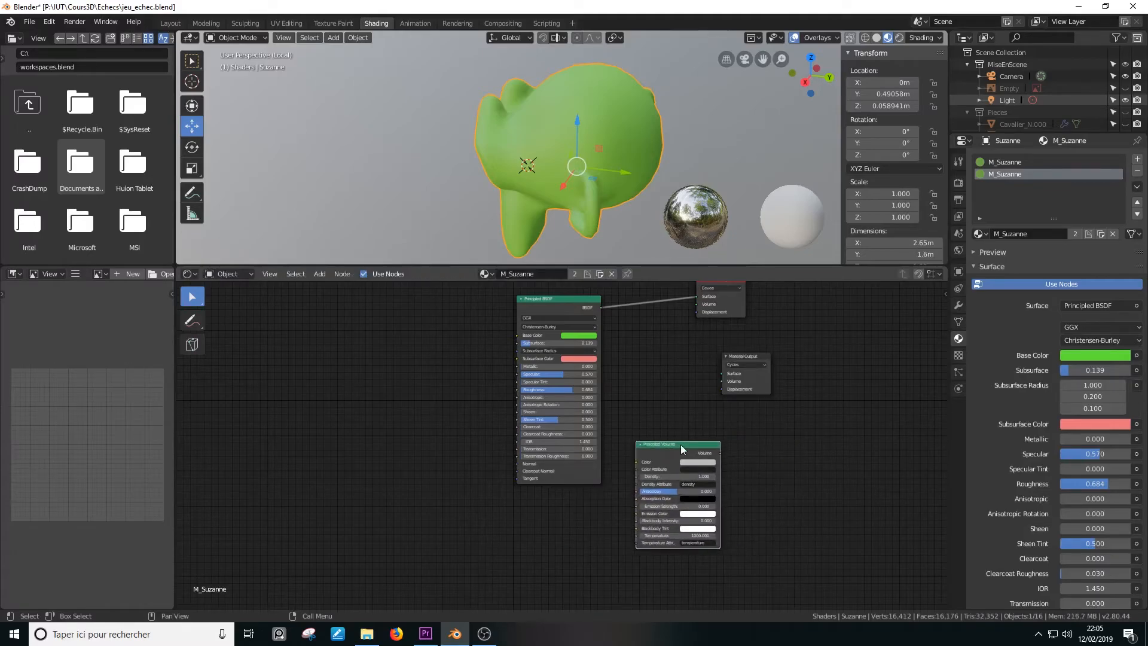
{"action": "key", "text": "ctrl+z"}
Add a second Principled BSDF node and connect its BSDF output to the Surface input of the Cycles Material Output.
{"action": "key", "text": "shift+a"}
{"action": "mouse_move", "coordinate": [665, 443]}
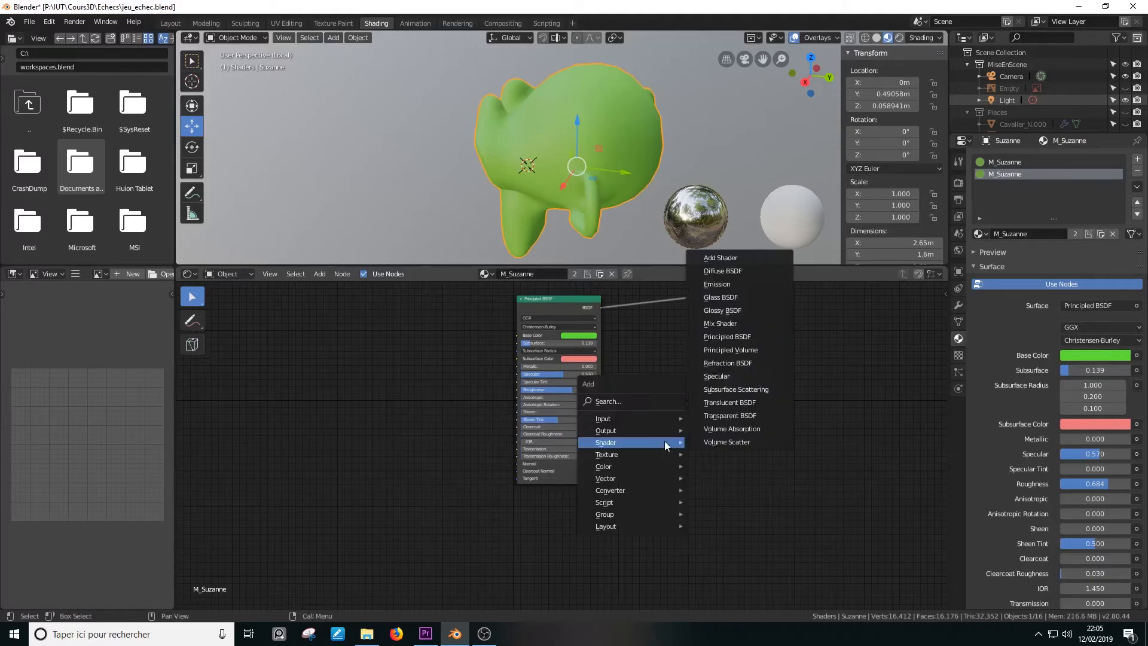
{"action": "left_click", "coordinate": [727, 337]}
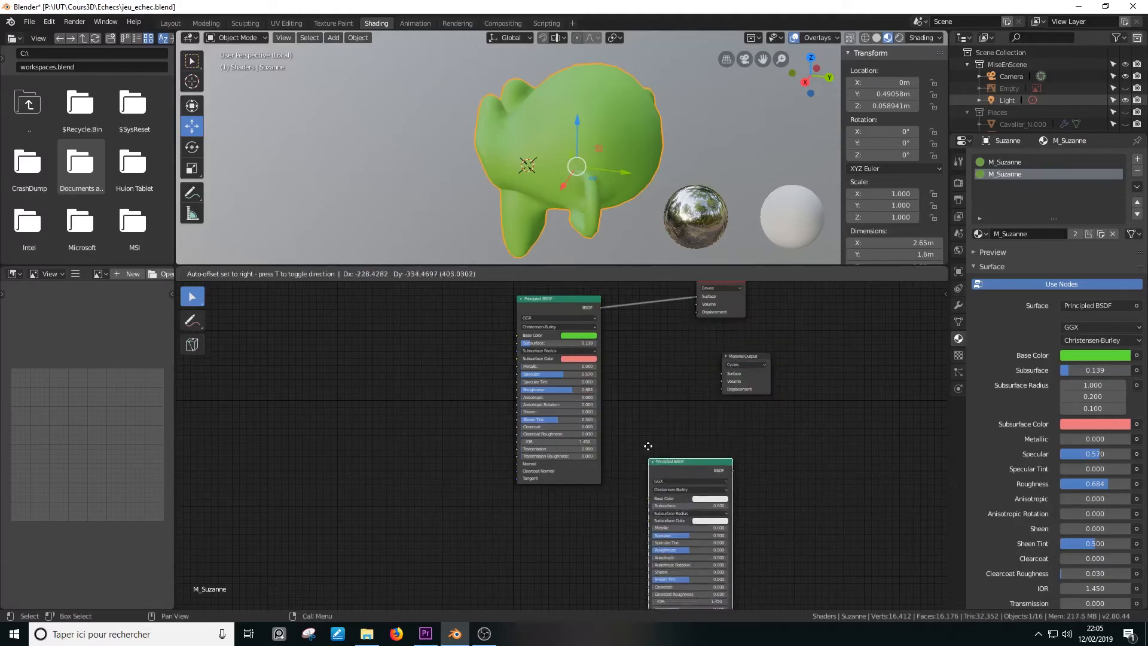
{"action": "left_click", "coordinate": [622, 421]}
{"action": "left_click_drag", "start_coordinate": [705, 429], "coordinate": [689, 405]}
Give the new Principled BSDF an orange Base Color and set its Subsurface to 1.000.
{"action": "left_click", "coordinate": [691, 457]}
{"action": "scroll", "coordinate": [781, 435], "scroll_direction": "up", "scroll_amount": 2}
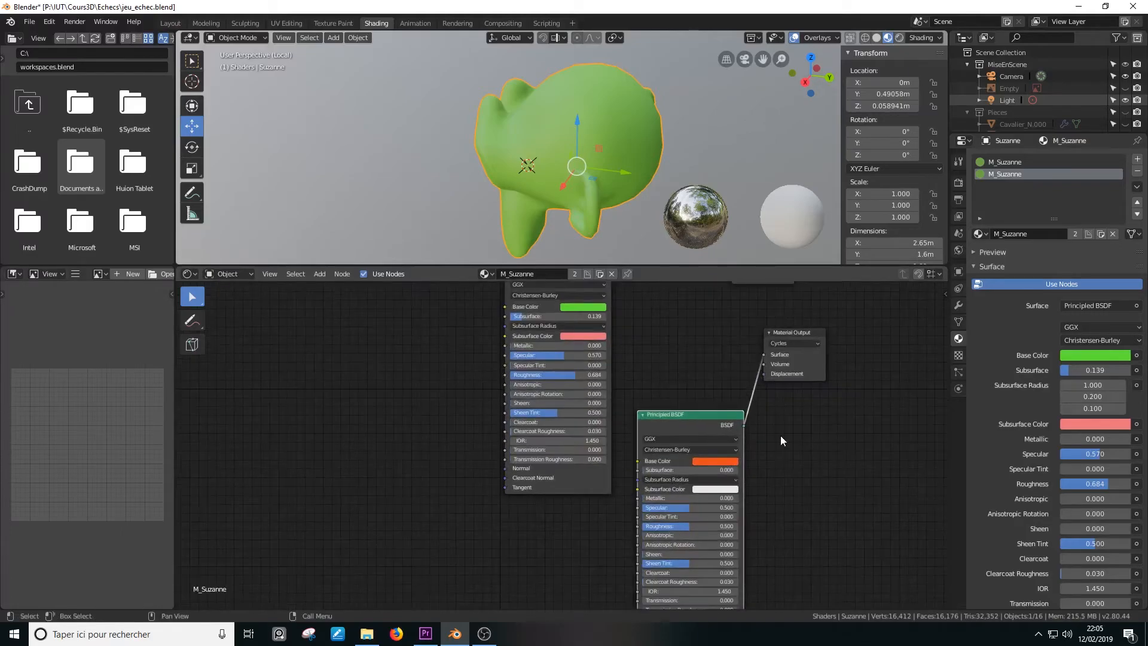
{"action": "middle_click_drag", "start_coordinate": [784, 447], "coordinate": [716, 402]}
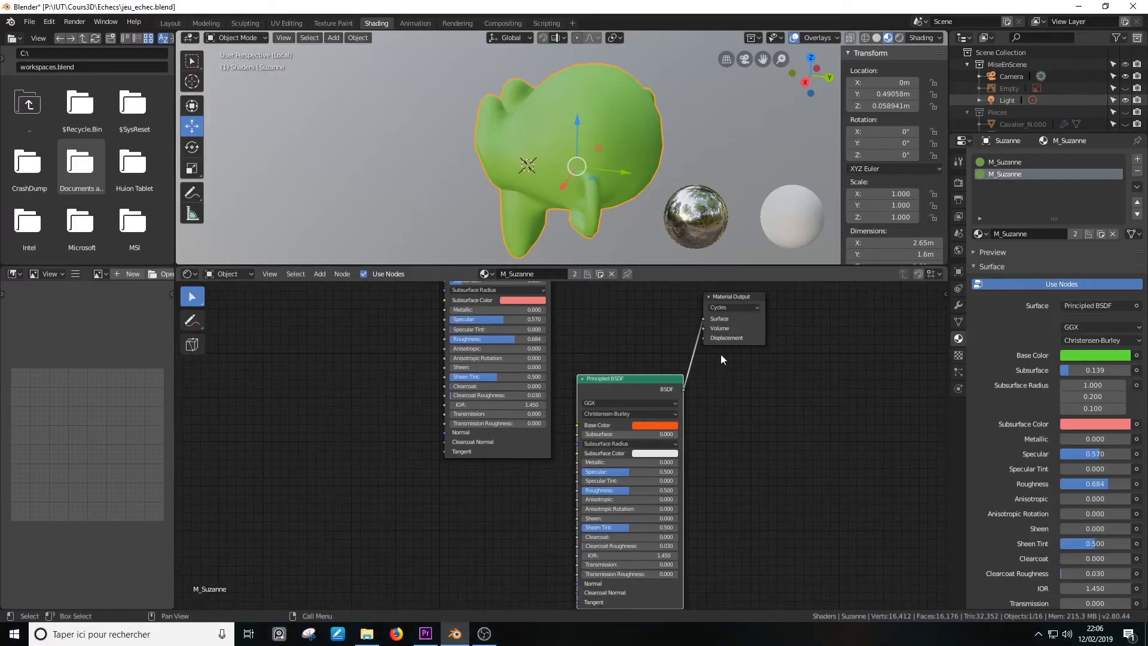
{"action": "left_click_drag", "start_coordinate": [612, 434], "coordinate": [678, 434]}
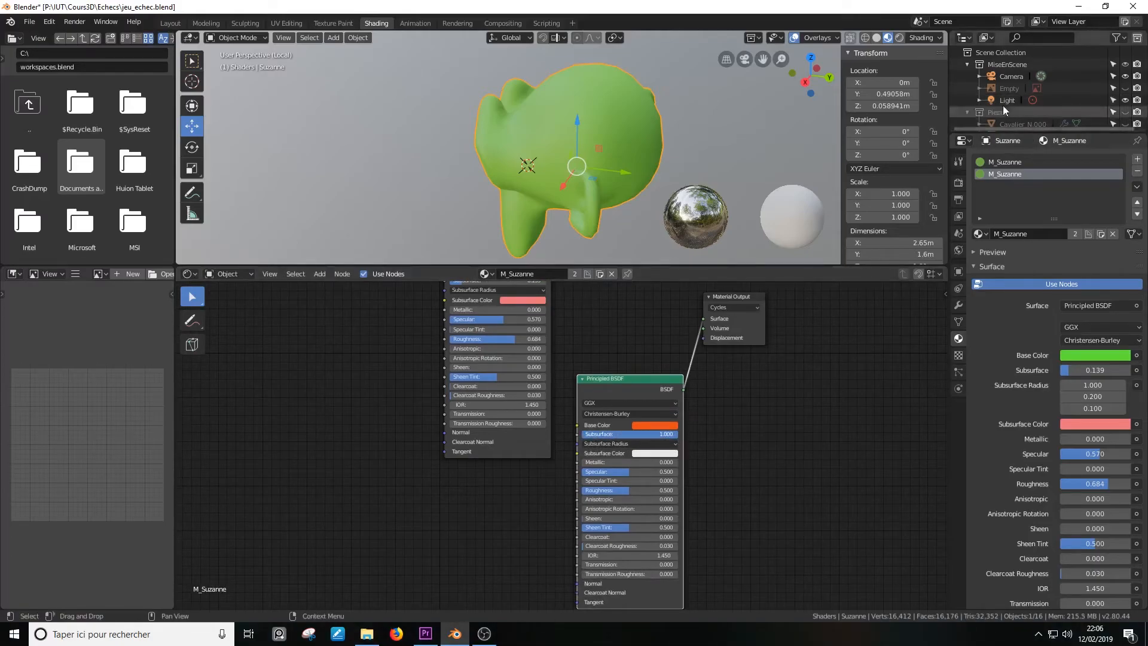
Switch the 3D viewport to Rendered shading and view Suzanne from the front.
{"action": "left_click", "coordinate": [901, 38]}
{"action": "middle_click_drag", "start_coordinate": [589, 170], "coordinate": [700, 153]}
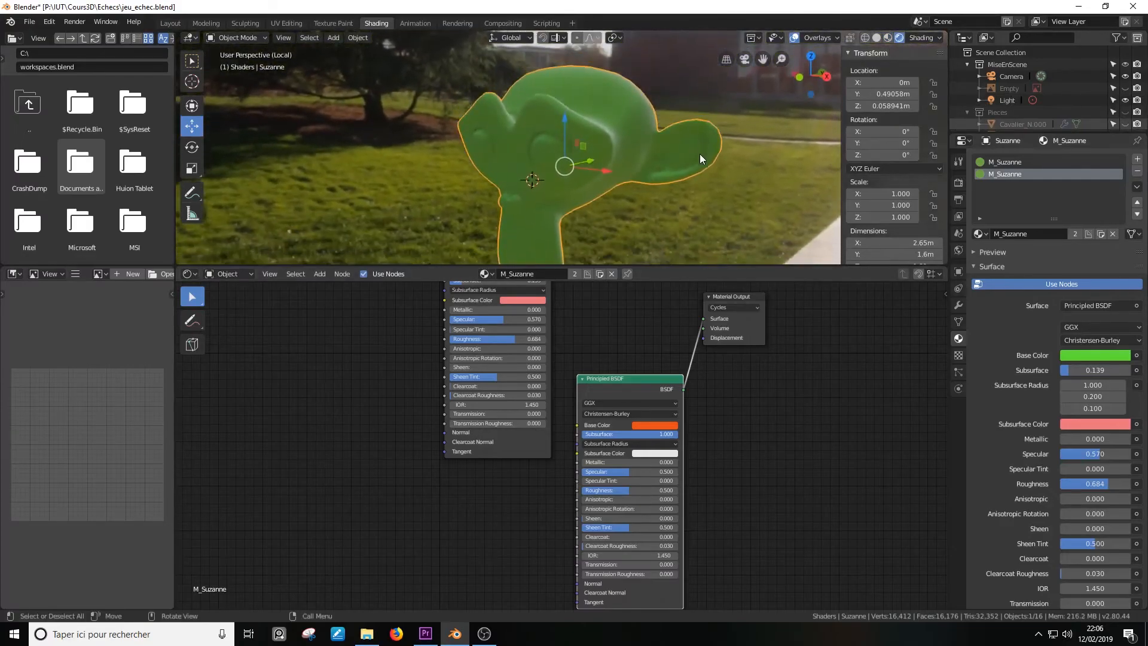
{"action": "middle_click_drag", "start_coordinate": [701, 335], "coordinate": [691, 426]}
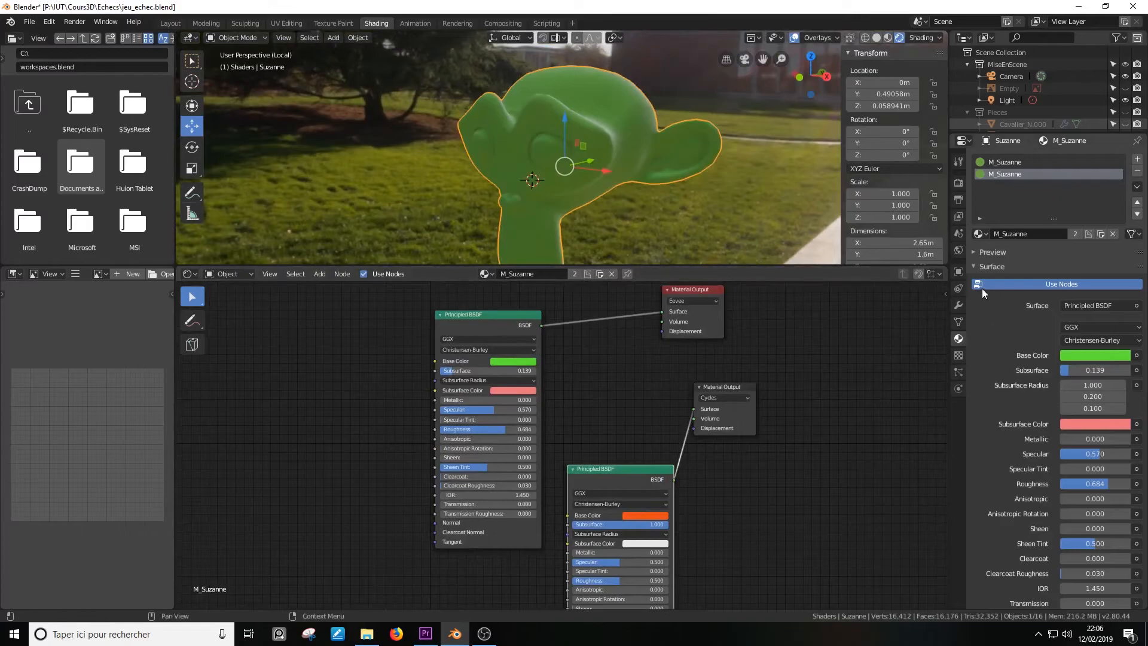
Change the render engine to Cycles and make the Cycles Material Output the active output.
{"action": "left_click", "coordinate": [959, 182]}
{"action": "left_click", "coordinate": [1071, 158]}
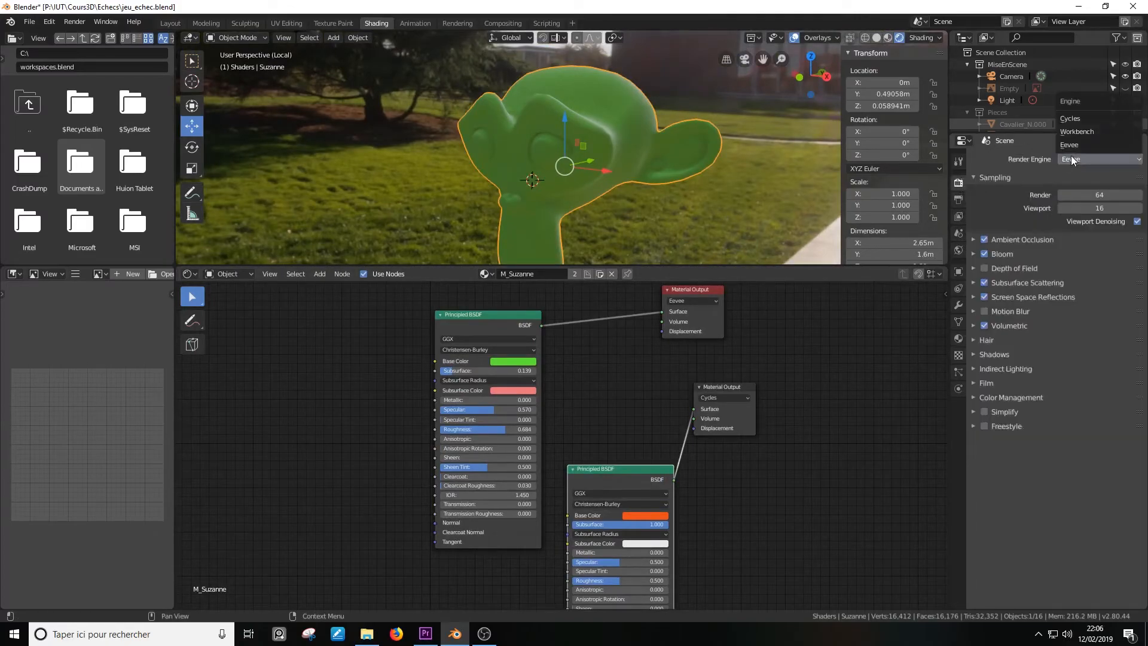
{"action": "left_click", "coordinate": [1090, 117]}
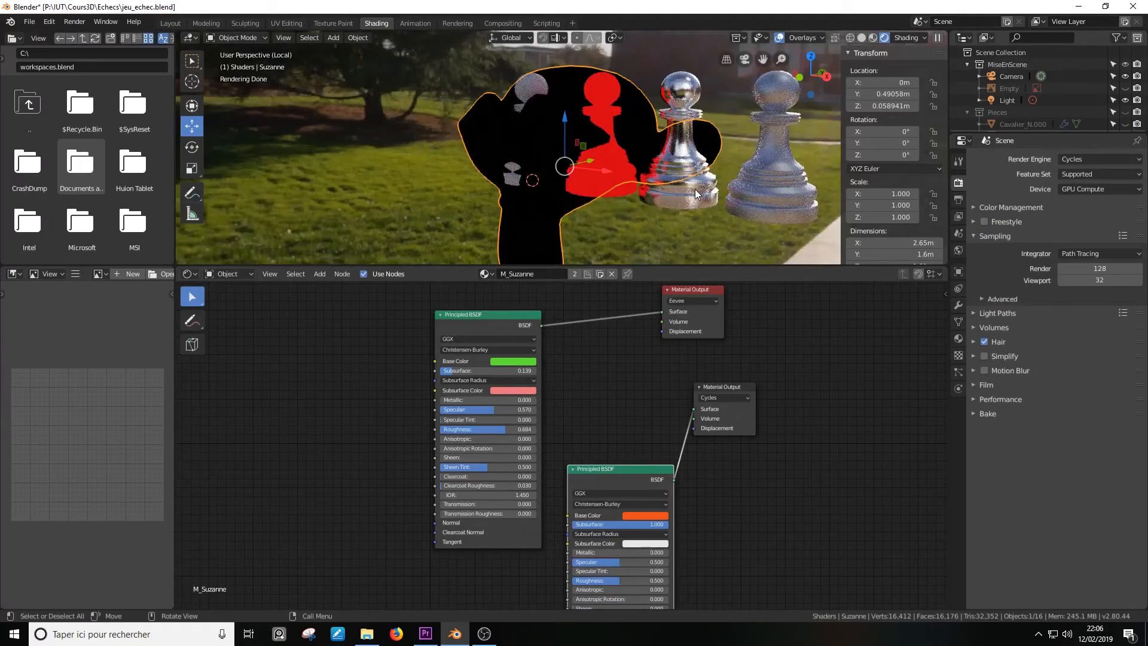
{"action": "mouse_move", "coordinate": [696, 198]}
{"action": "middle_mouse_down"}
{"action": "mouse_move", "coordinate": [618, 203]}
{"action": "mouse_move", "coordinate": [778, 209]}
{"action": "middle_mouse_up"}
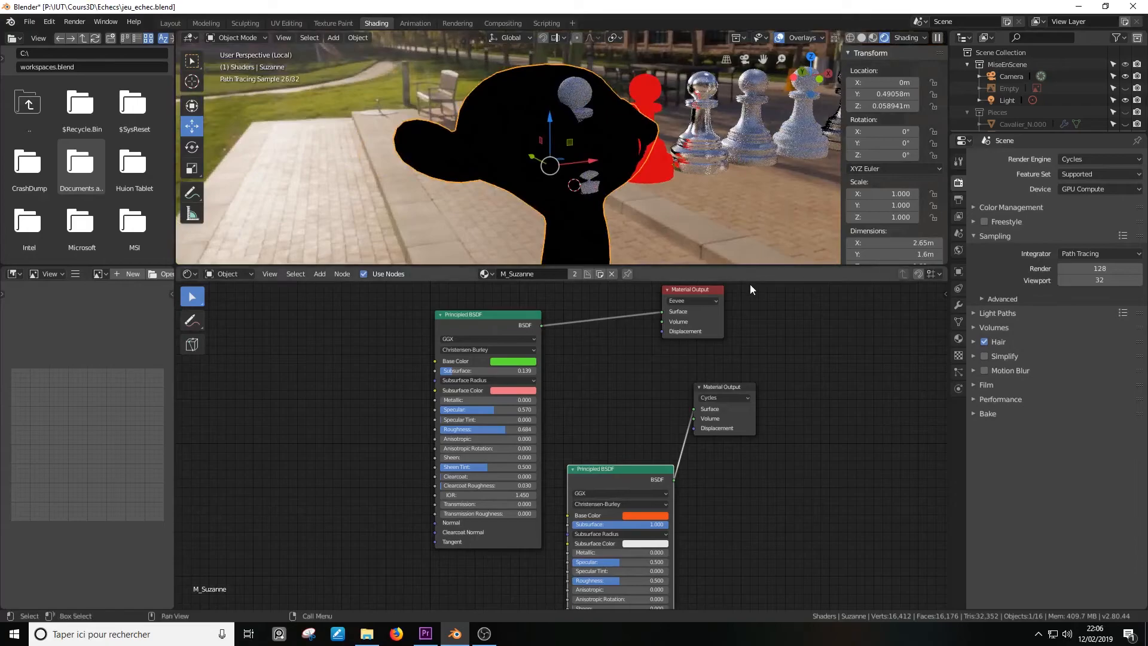
{"action": "left_click_drag", "start_coordinate": [733, 390], "coordinate": [761, 402]}
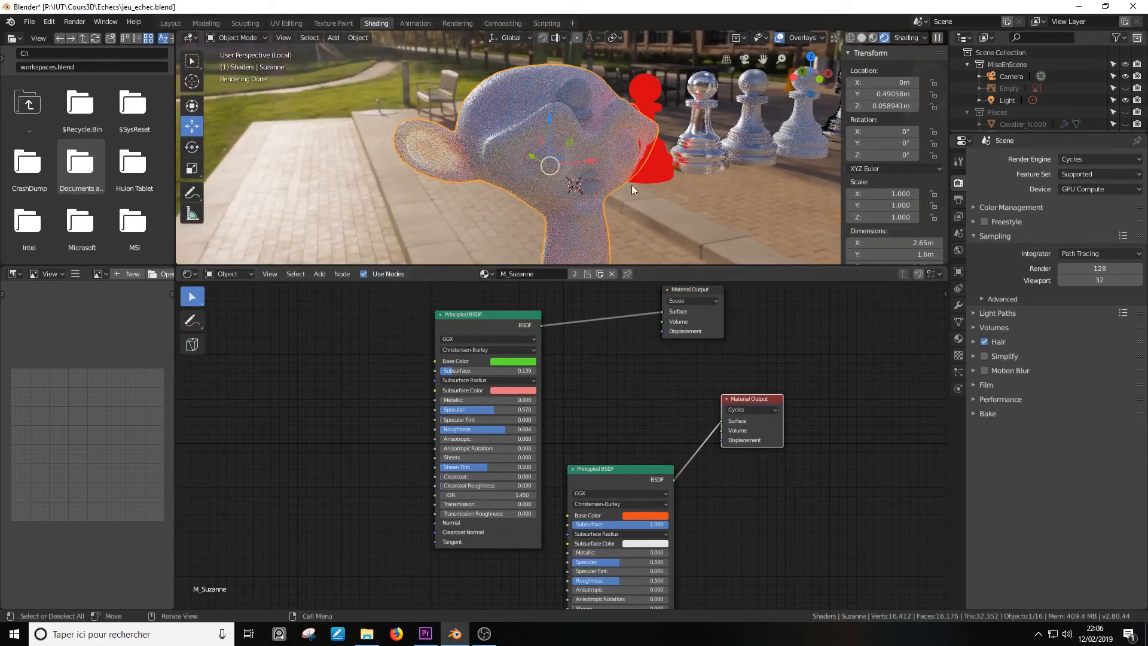
Move Suzanne along X to about -0.84 m and set the orange Principled BSDF's Subsurface to 0.
{"action": "left_click_drag", "start_coordinate": [594, 161], "coordinate": [507, 173]}
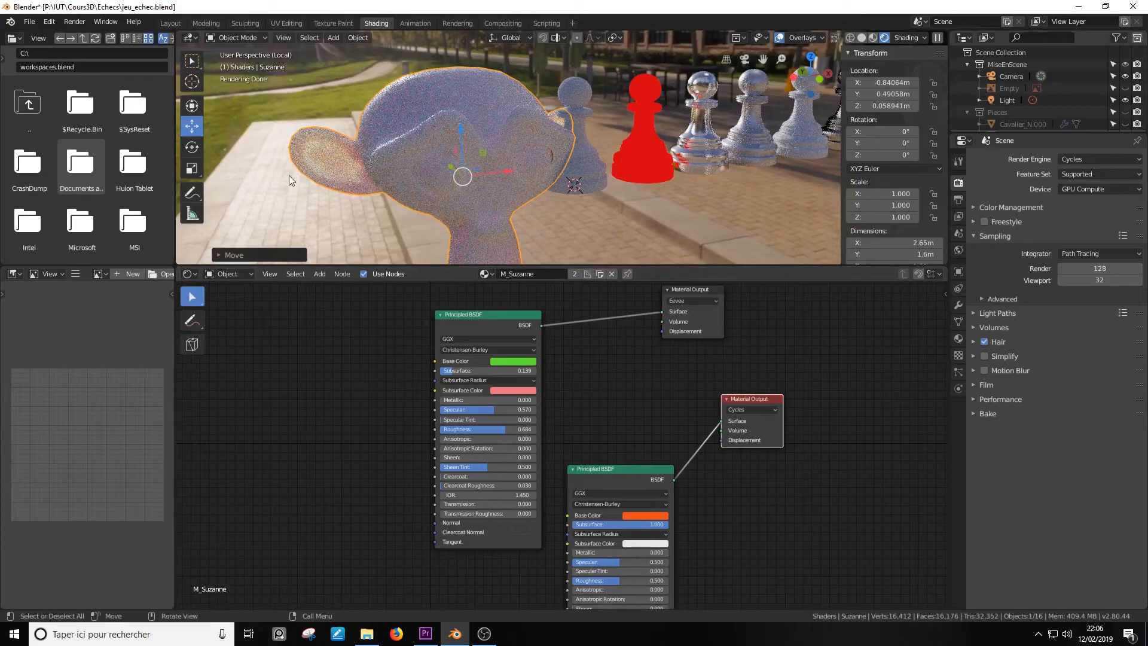
{"action": "left_click_drag", "start_coordinate": [626, 524], "coordinate": [572, 524]}
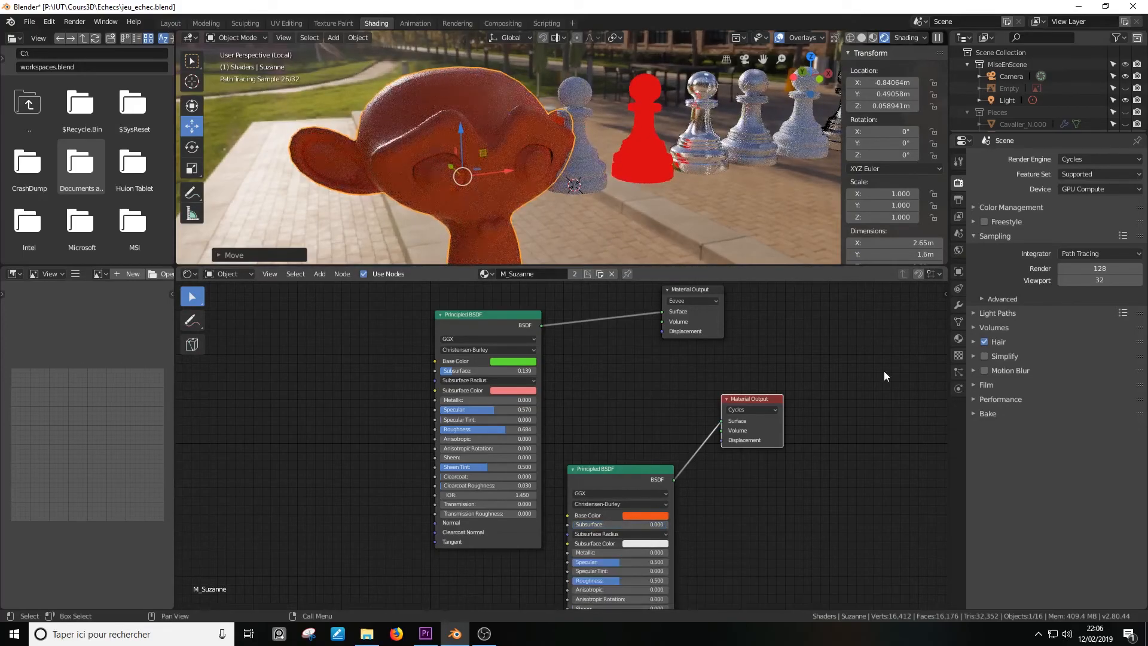
Add an Ambient Occlusion input node beside the green Principled BSDF, and delete it again.
{"action": "middle_click_drag", "start_coordinate": [385, 383], "coordinate": [471, 374]}
{"action": "left_click", "coordinate": [314, 276]}
{"action": "mouse_move", "coordinate": [331, 309]}
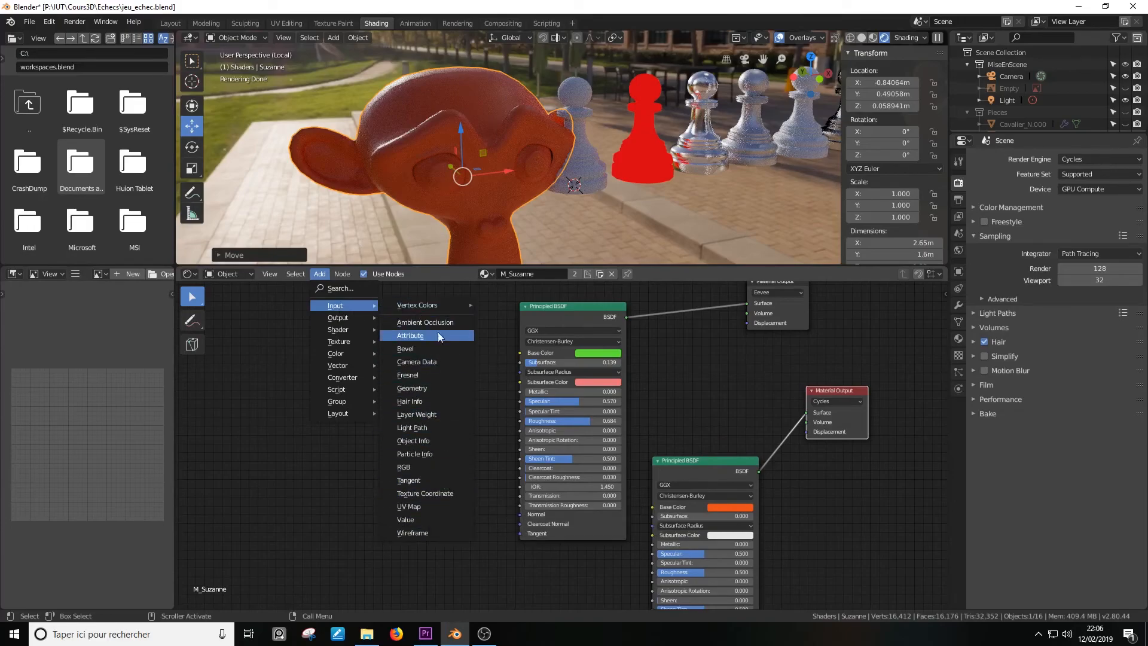
{"action": "left_click", "coordinate": [319, 275]}
{"action": "mouse_move", "coordinate": [375, 309]}
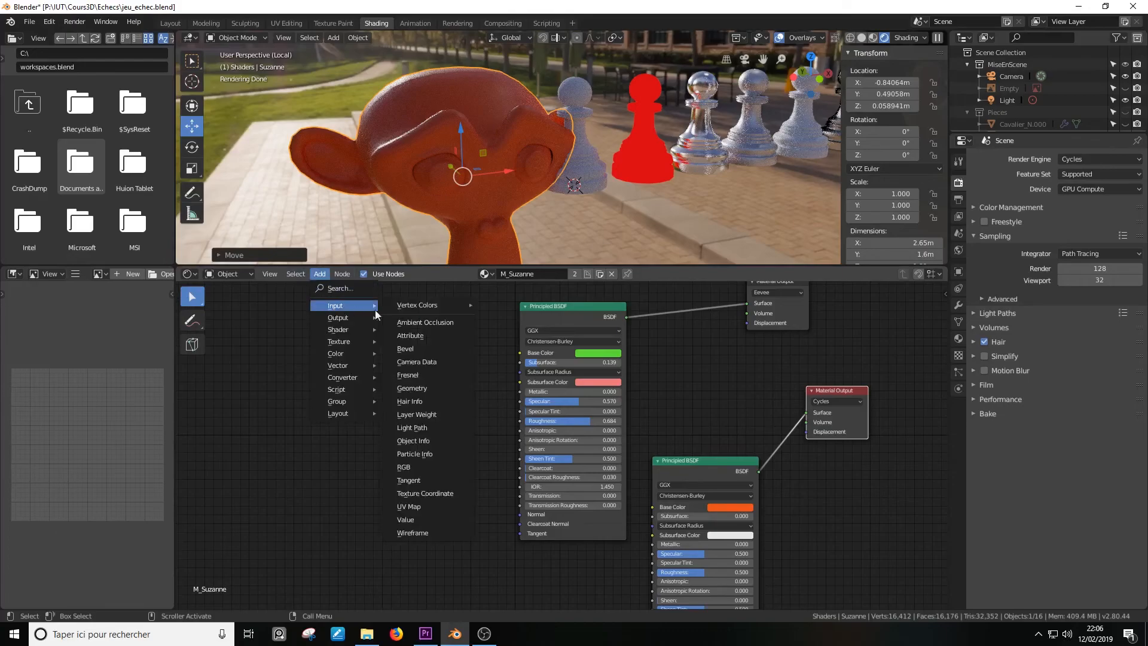
{"action": "left_click", "coordinate": [430, 322]}
{"action": "left_click", "coordinate": [273, 372]}
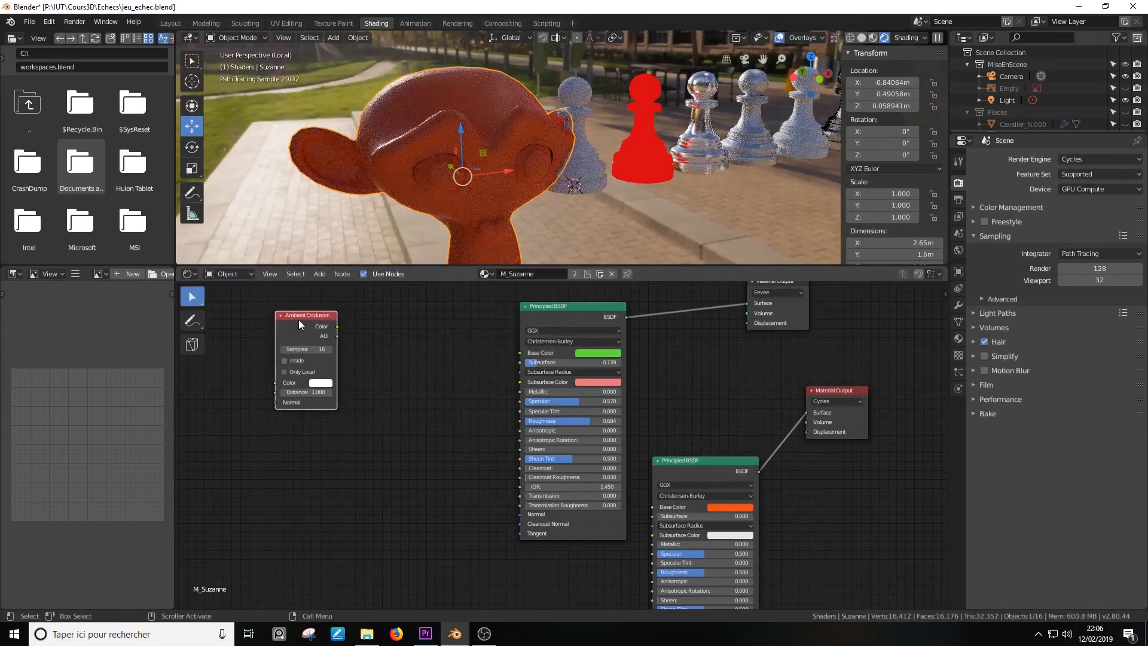
{"action": "key", "text": "x"}
Add an RGB input node and connect its Color output to the Base Color of the Eevee material's Principled BSDF.
{"action": "left_click", "coordinate": [316, 276]}
{"action": "mouse_move", "coordinate": [359, 306]}
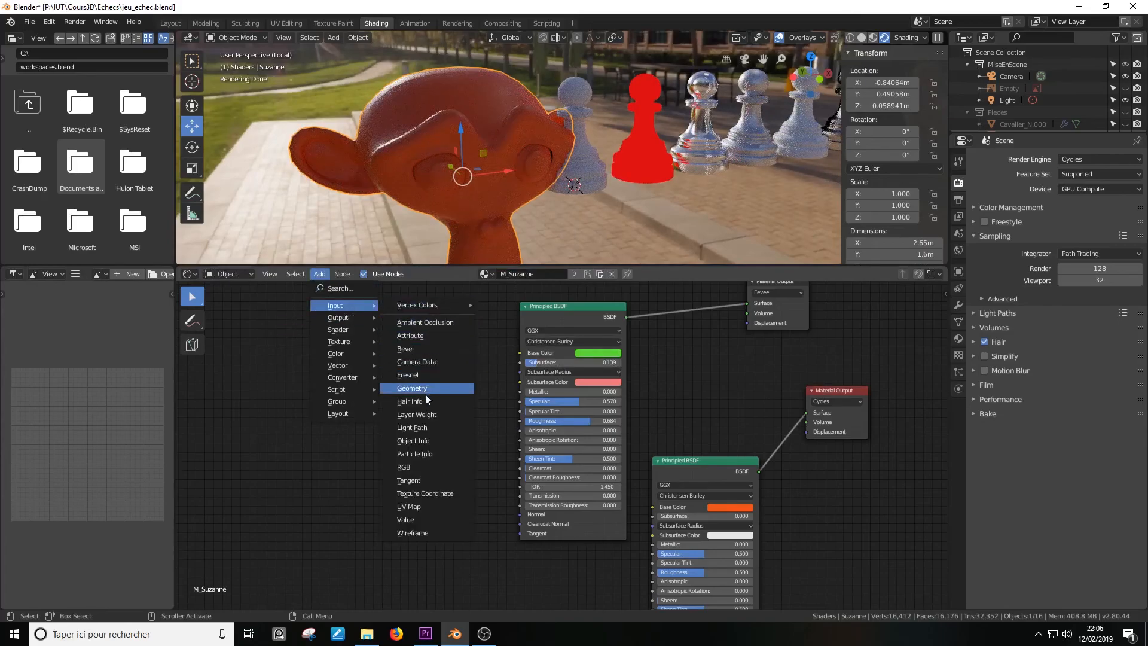
{"action": "left_click", "coordinate": [422, 467]}
{"action": "left_click", "coordinate": [312, 346]}
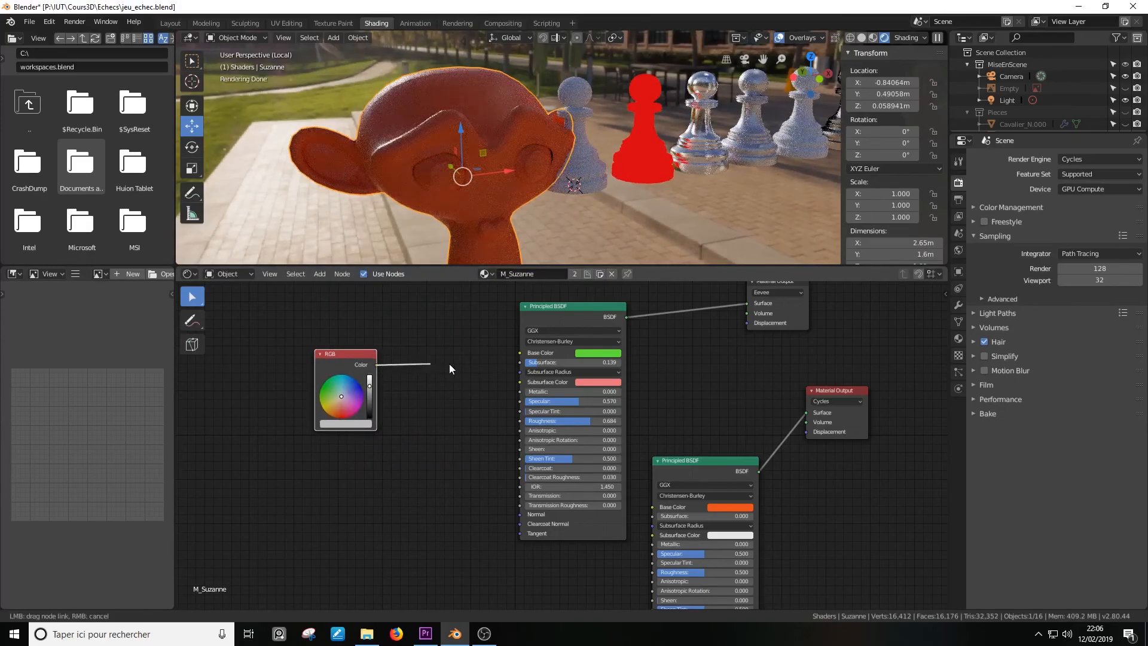
{"action": "left_click_drag", "start_coordinate": [362, 355], "coordinate": [518, 354]}
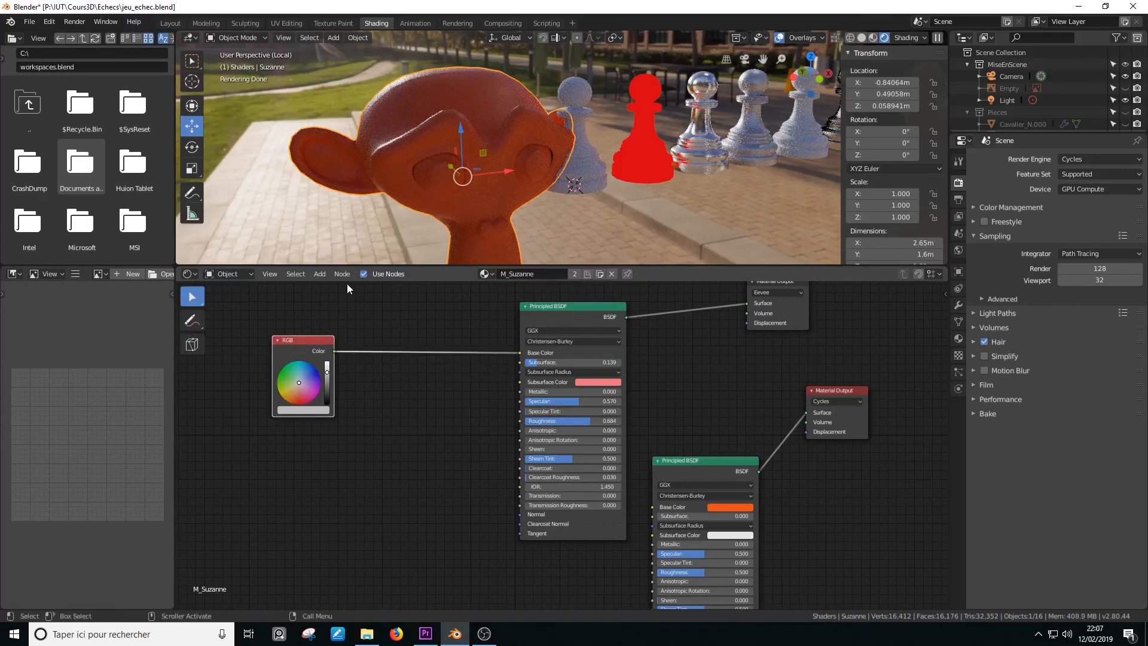
{"action": "left_click", "coordinate": [322, 274]}
{"action": "mouse_move", "coordinate": [344, 330]}
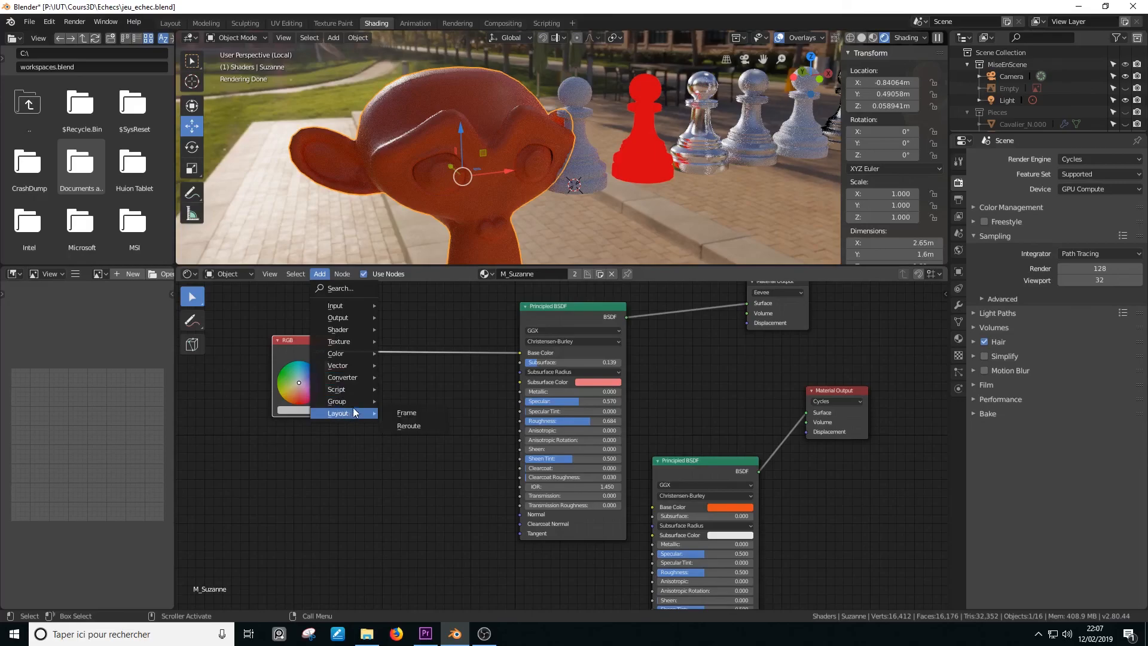
{"action": "mouse_move", "coordinate": [335, 365]}
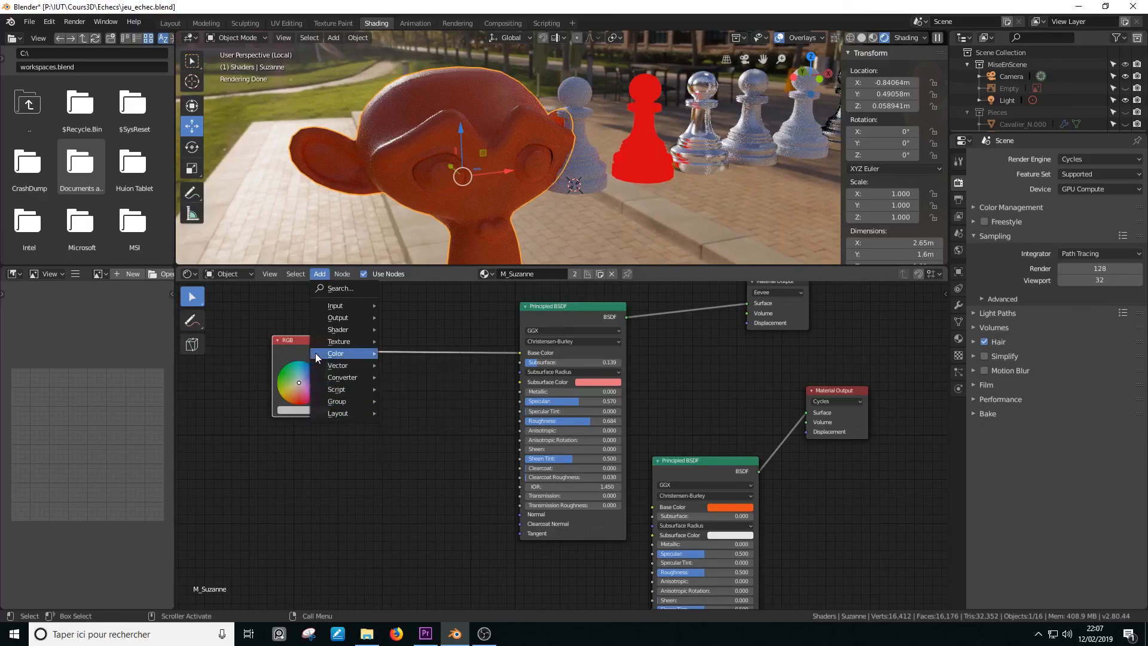